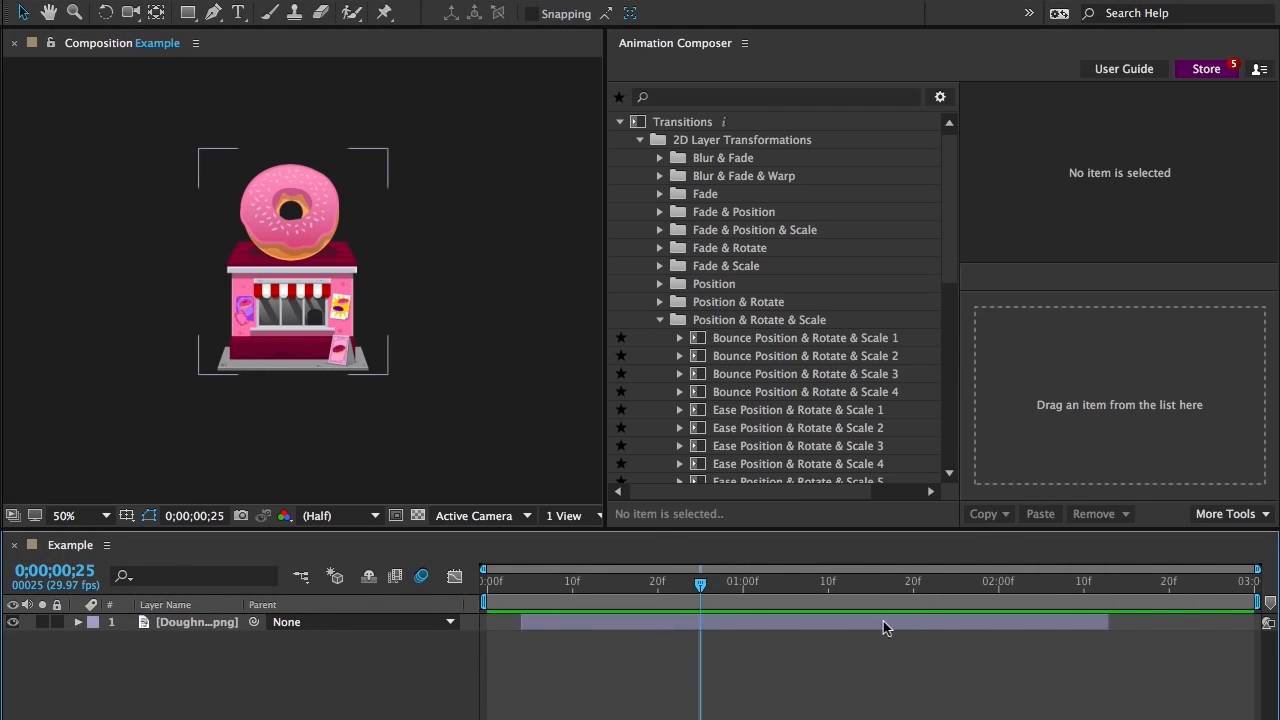
Apply the Overshoot Position & Rotate & Scale 1 preset to the doughnut shop layer as an in transition and preview it
left_click(883, 622)
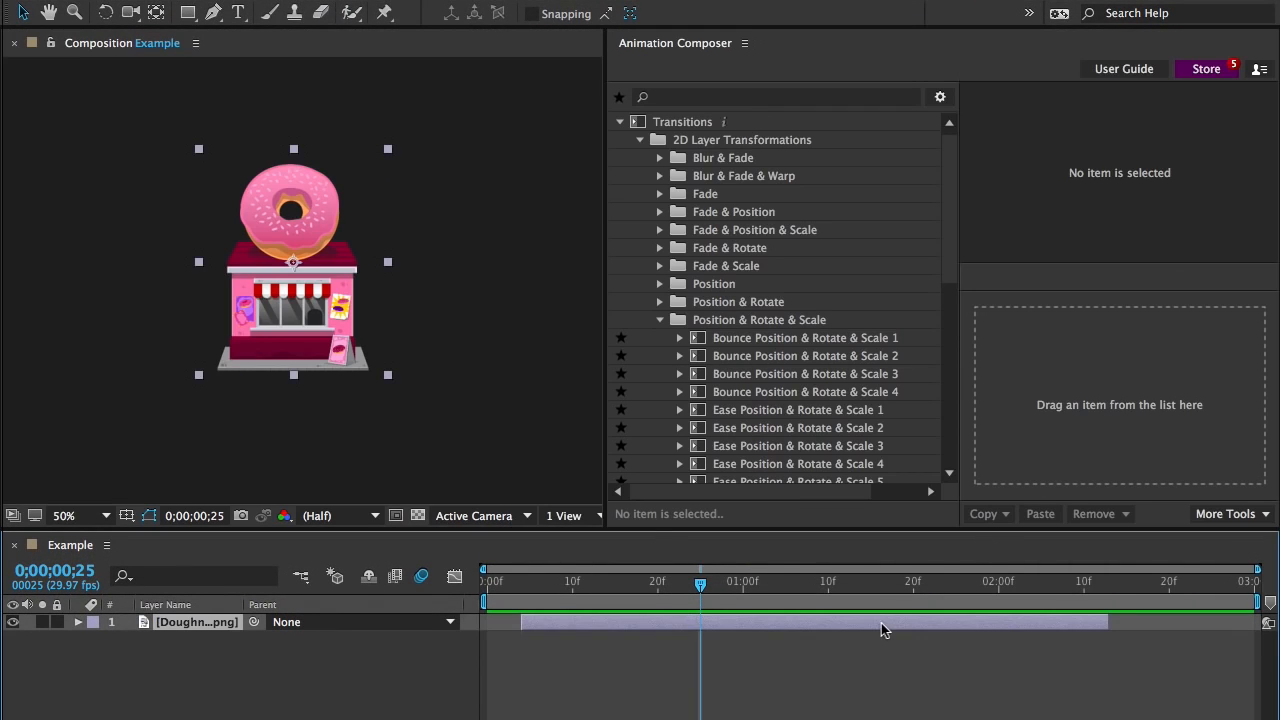
scroll(912, 437, "down", 3)
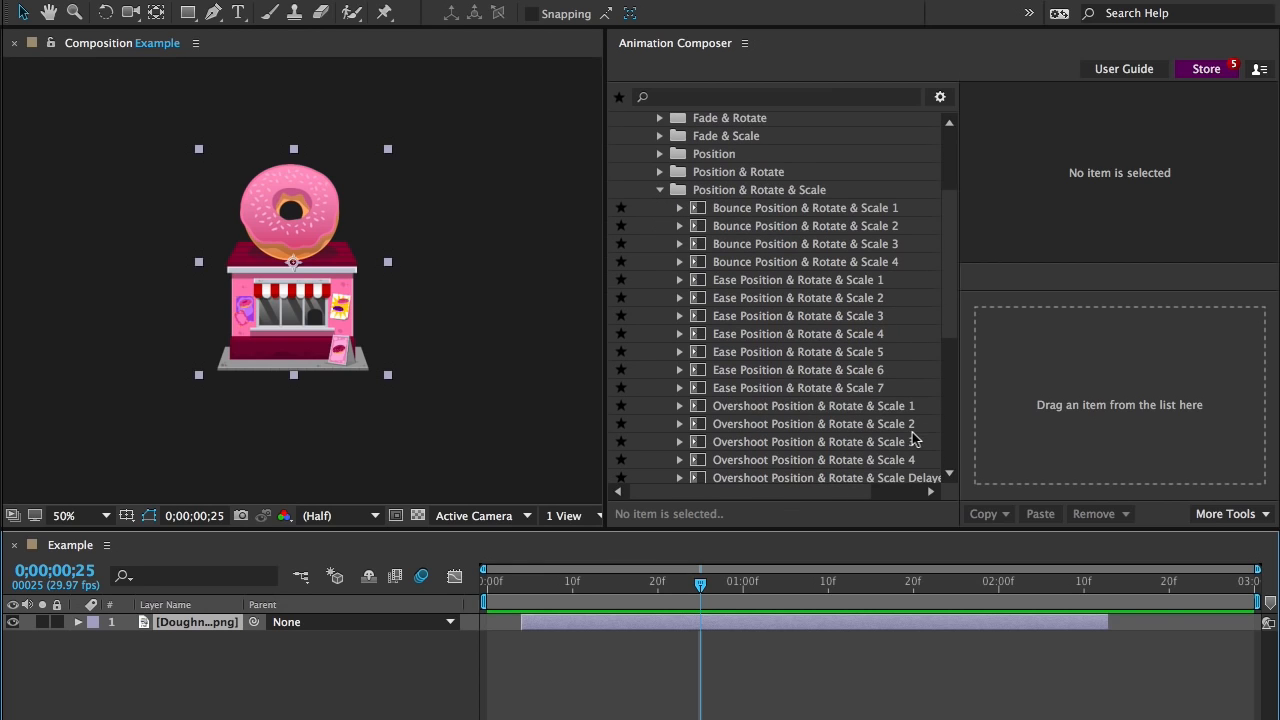
left_click(849, 405)
left_click_drag(849, 405, 1010, 357)
key("space")
key("space")
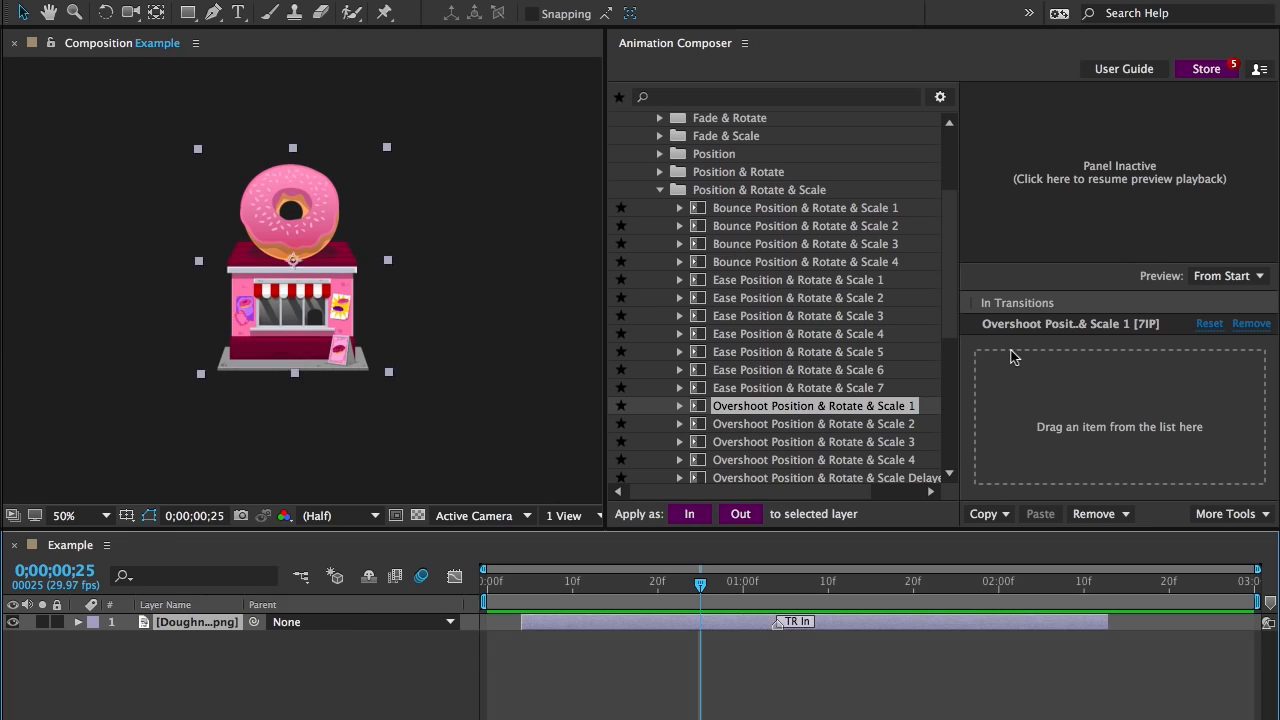
Add Ease Position & Rotate & Scale 3 to the doughnut shop layer as an out transition and play the animation
left_click(849, 316)
left_click_drag(849, 316, 1168, 325)
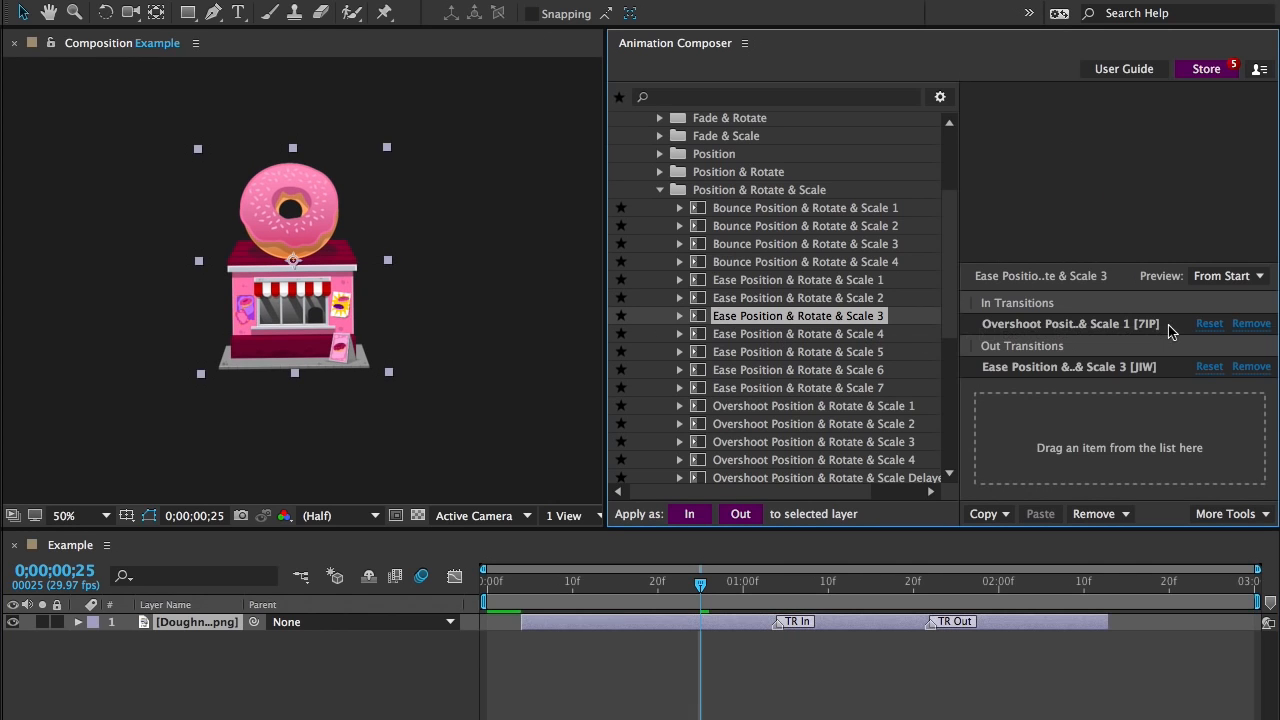
key("space")
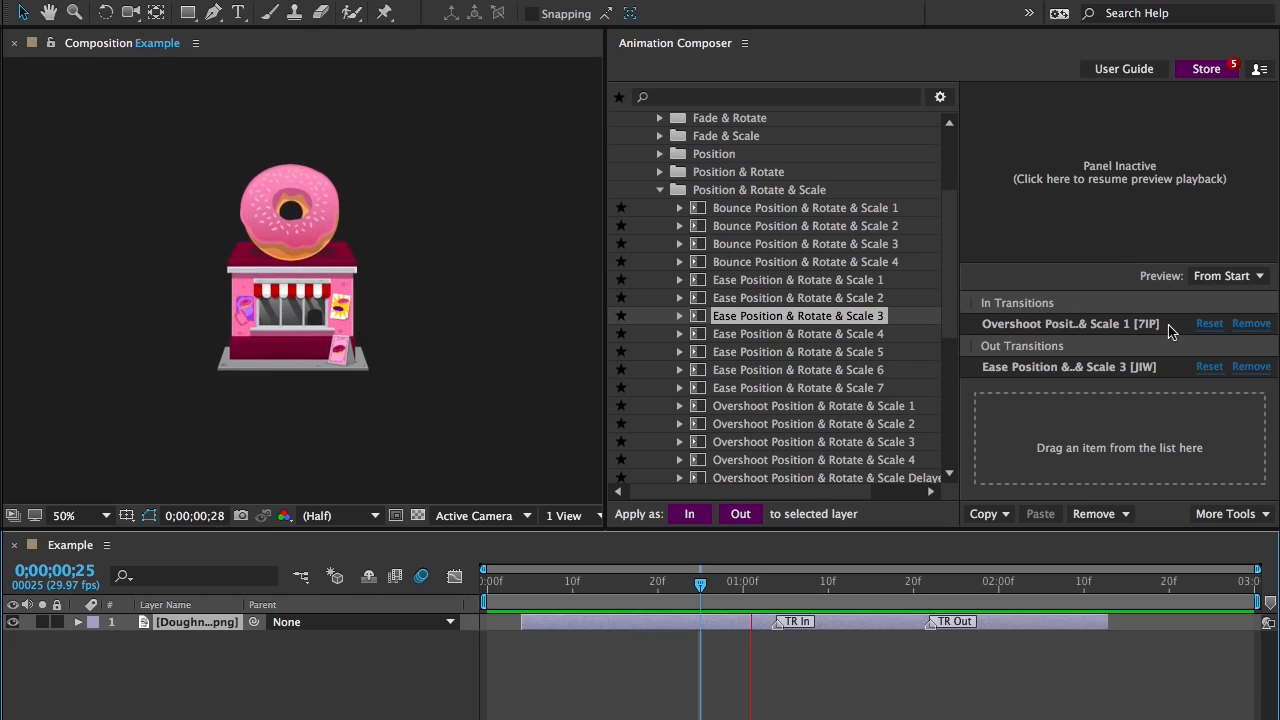
key("space")
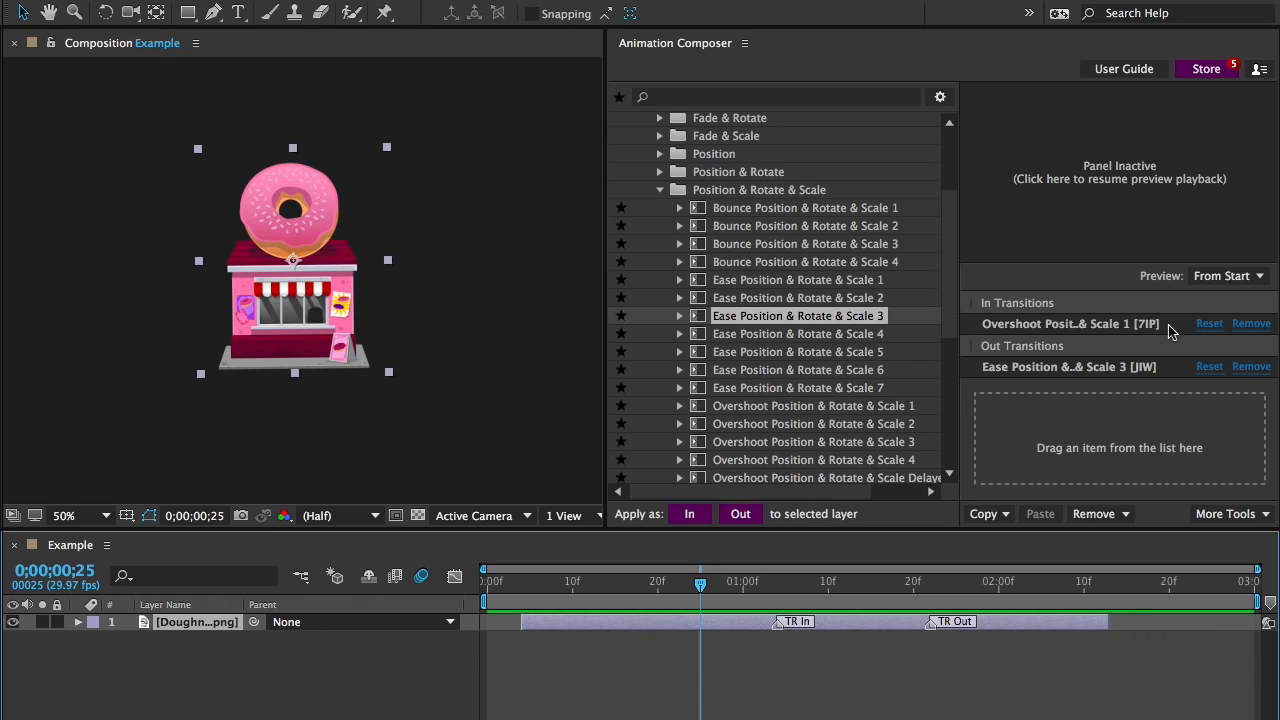
Replace the doughnut shop layer's in transition with Ease Position & Rotate & Scale 4 and preview the result
left_click(1250, 324)
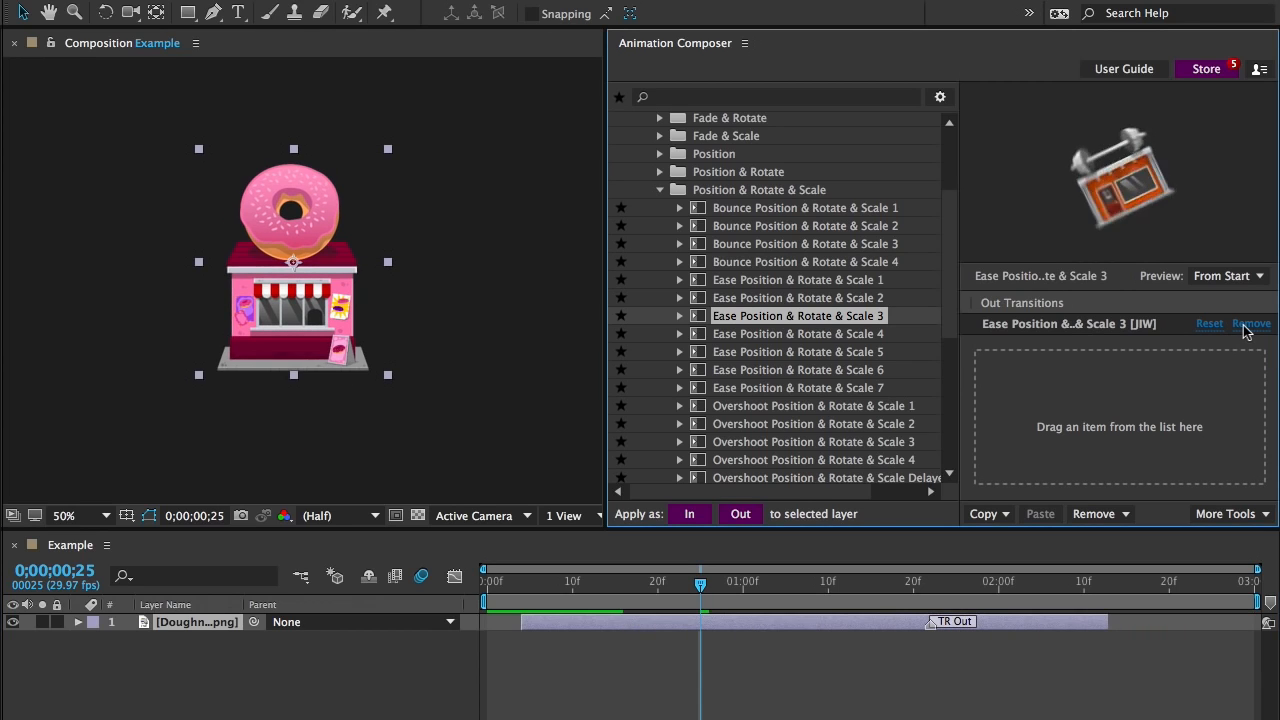
mouse_move(857, 334)
left_mouse_down()
mouse_move(1000, 349)
mouse_move(1052, 336)
left_mouse_up()
left_click(928, 626)
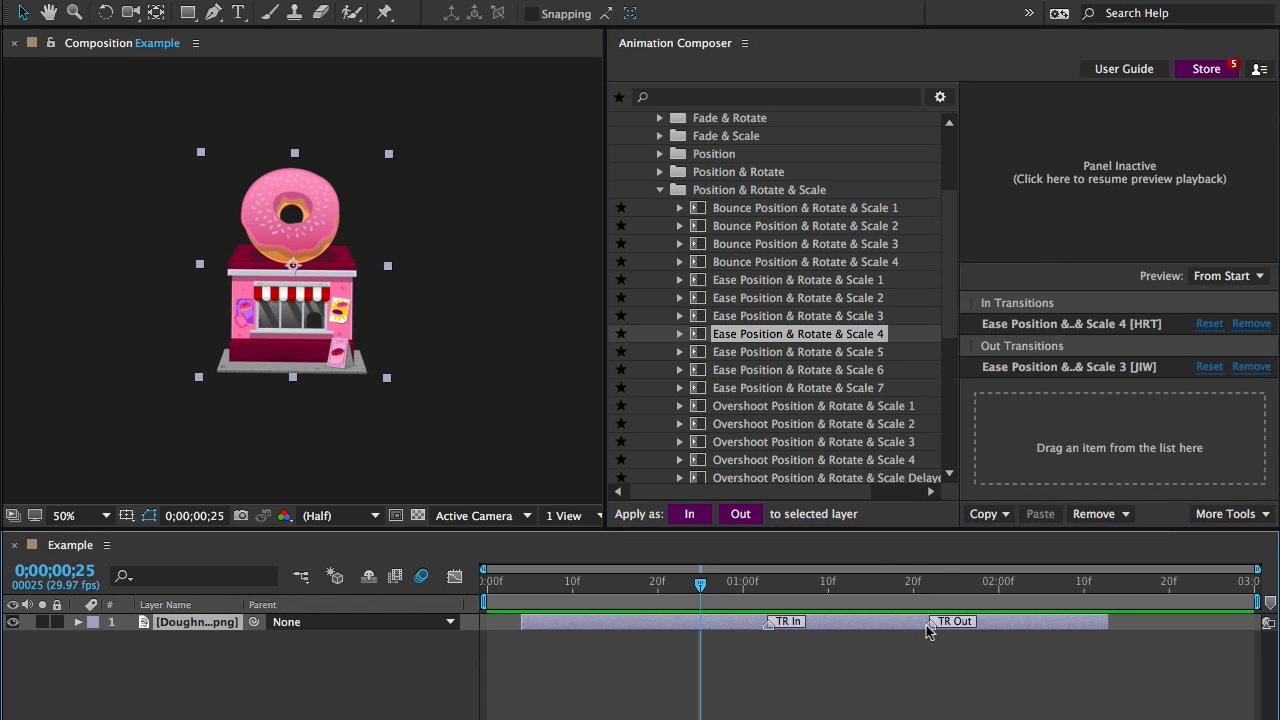
key("space")
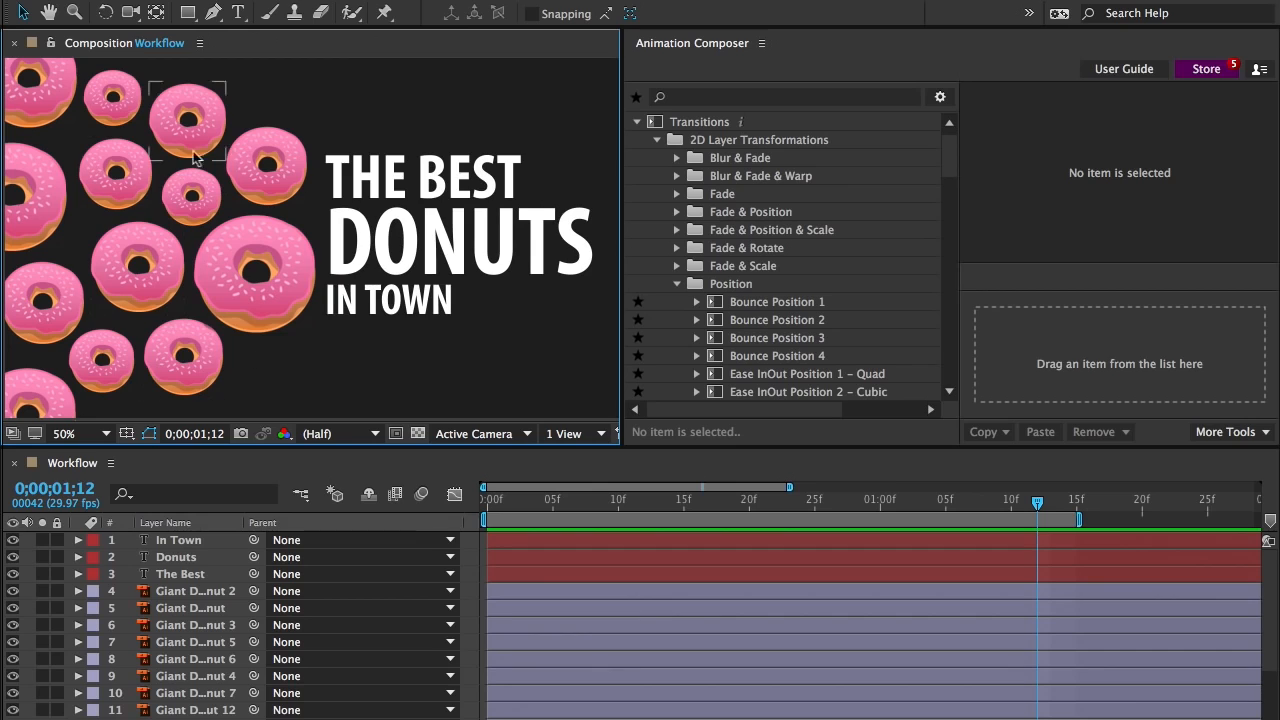
Apply the Right variant of Ease In Position 4 – Quart as an in transition to the three text layers in the Workflow composition
left_click_drag(343, 346, 520, 148)
left_click_drag(950, 170, 914, 216)
left_click(779, 305)
left_click_drag(768, 305, 982, 334)
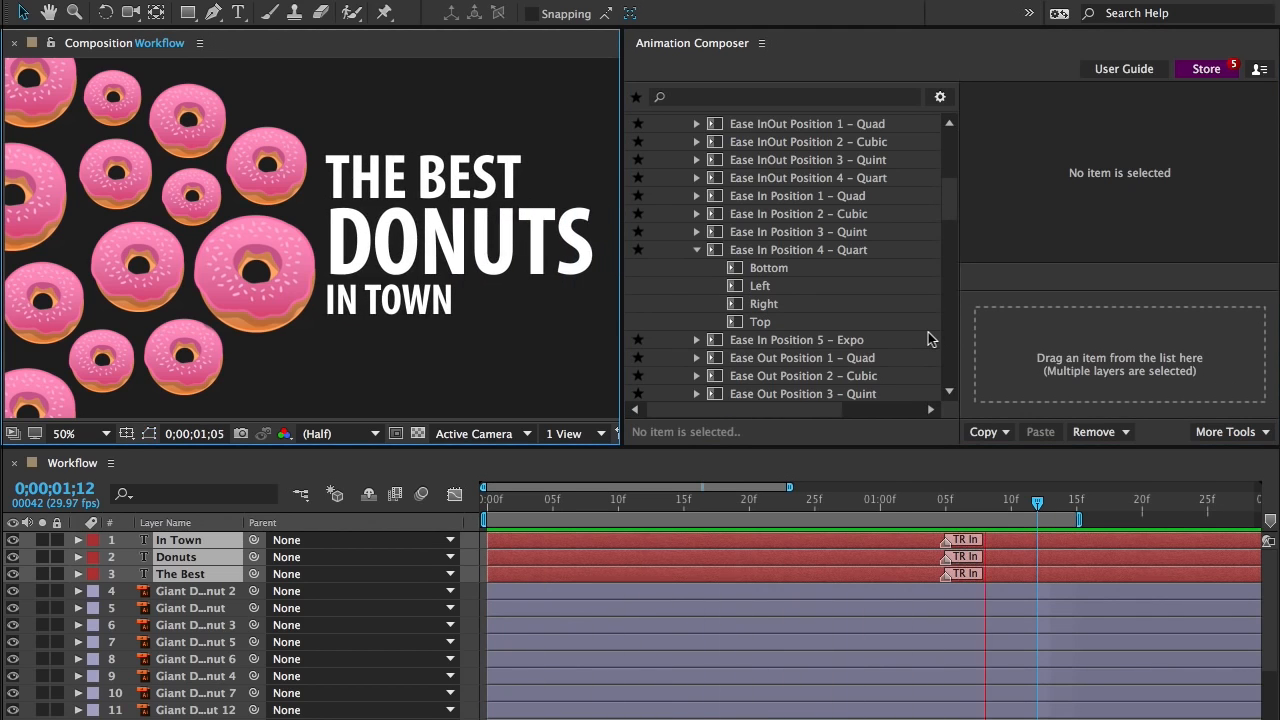
Apply Ease In 3 Scale From Anchor Point – Quint as an in transition to all donut layers and preview it
left_click_drag(298, 66, 38, 408)
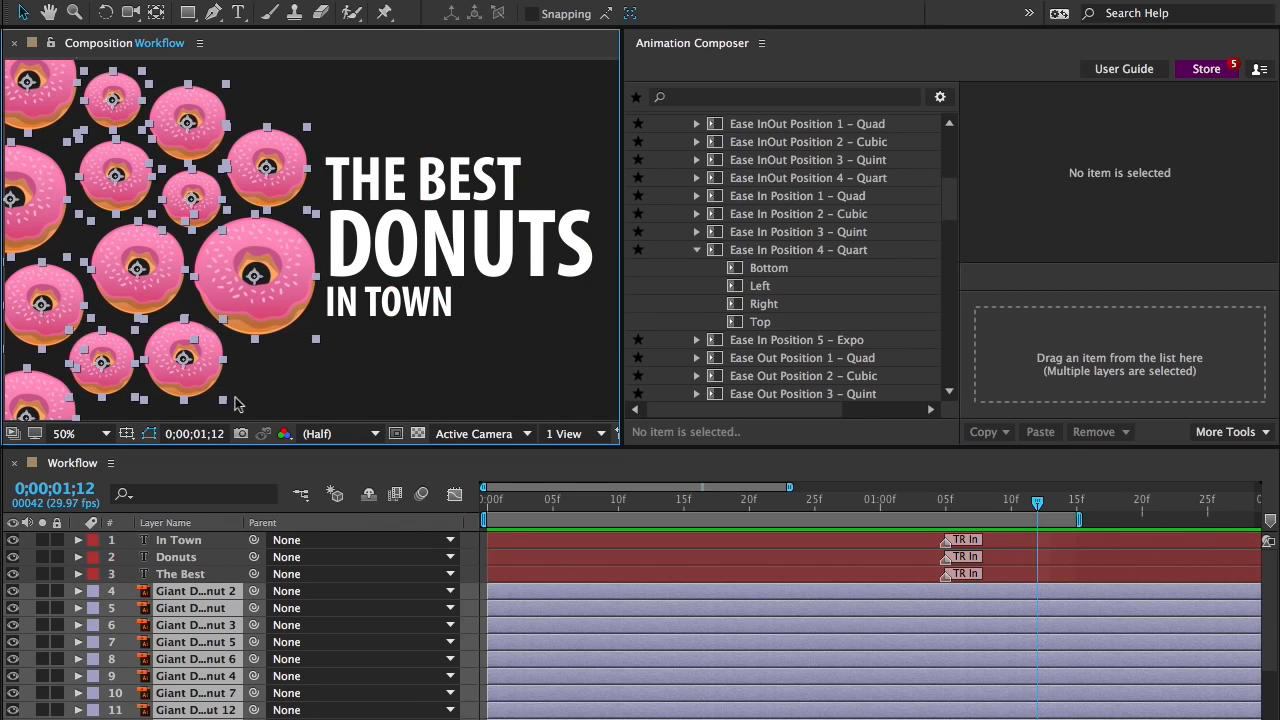
left_click_drag(945, 202, 956, 323)
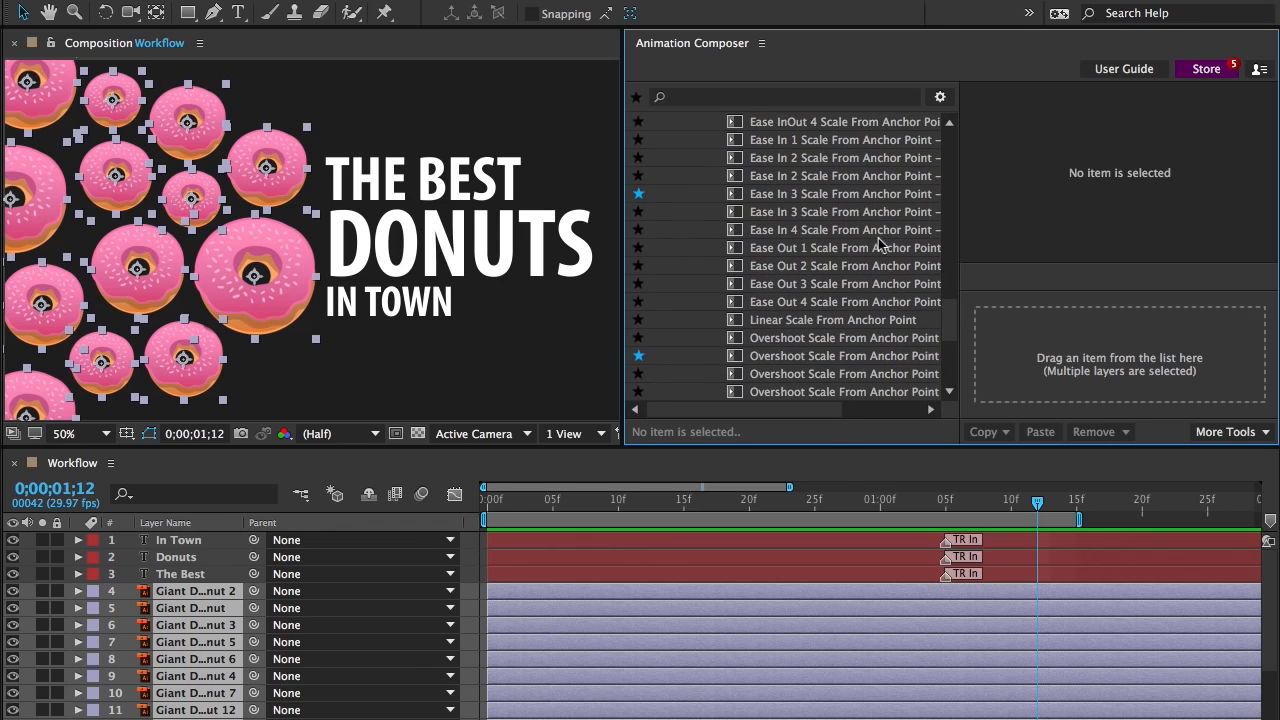
left_click(843, 197)
left_click_drag(843, 197, 1003, 325)
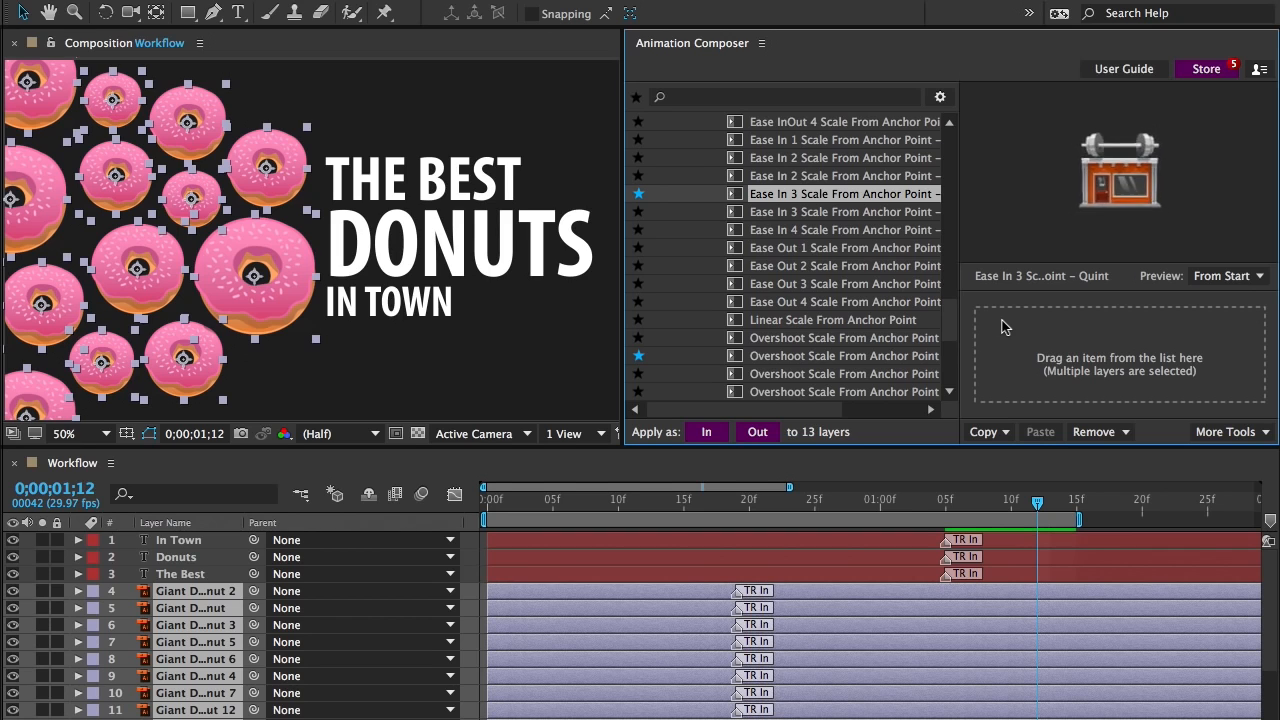
key("space")
key("space")
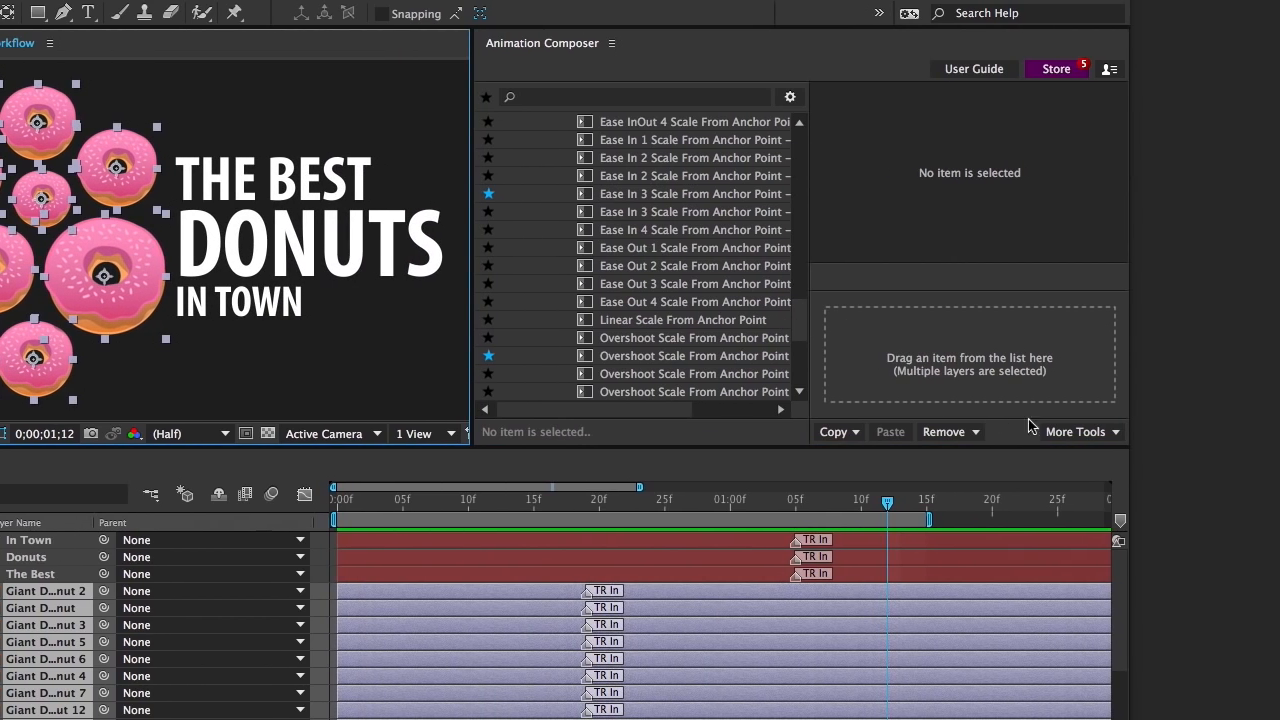
Use the Transition Shifter to stagger the selected donut layers by 1 frame in ascending order and preview the timing
left_click(1218, 432)
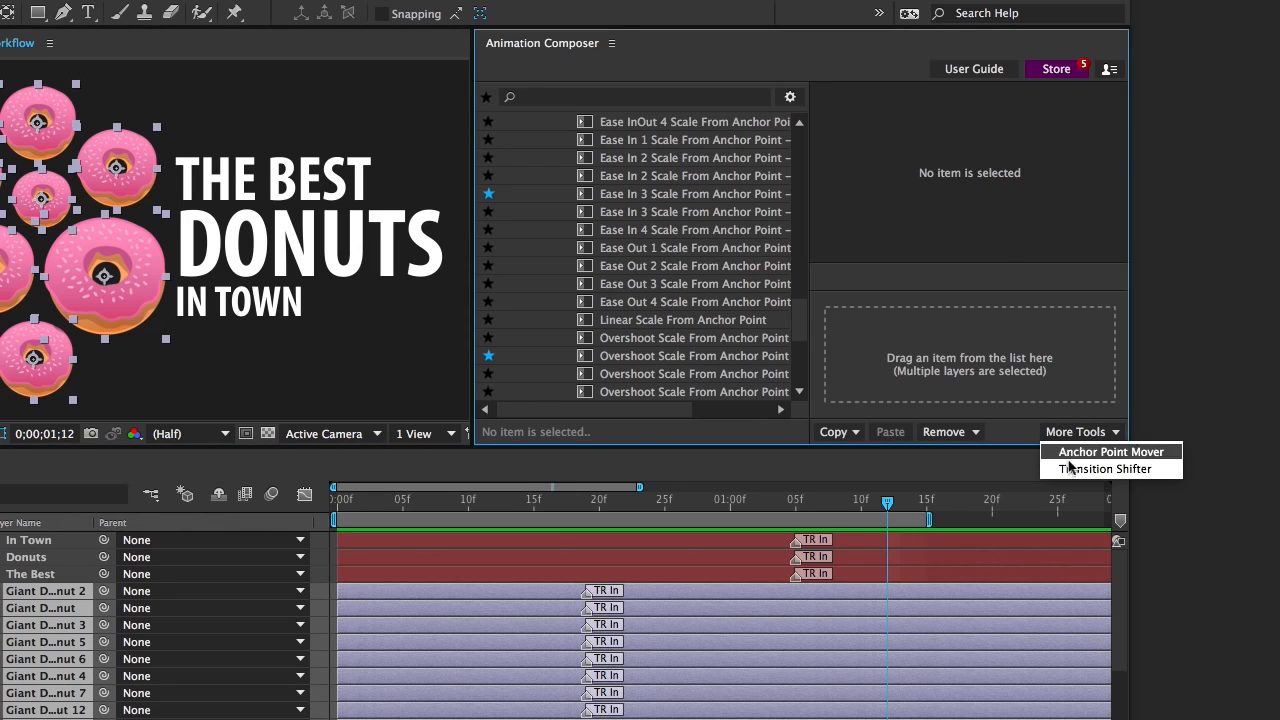
left_click(1080, 468)
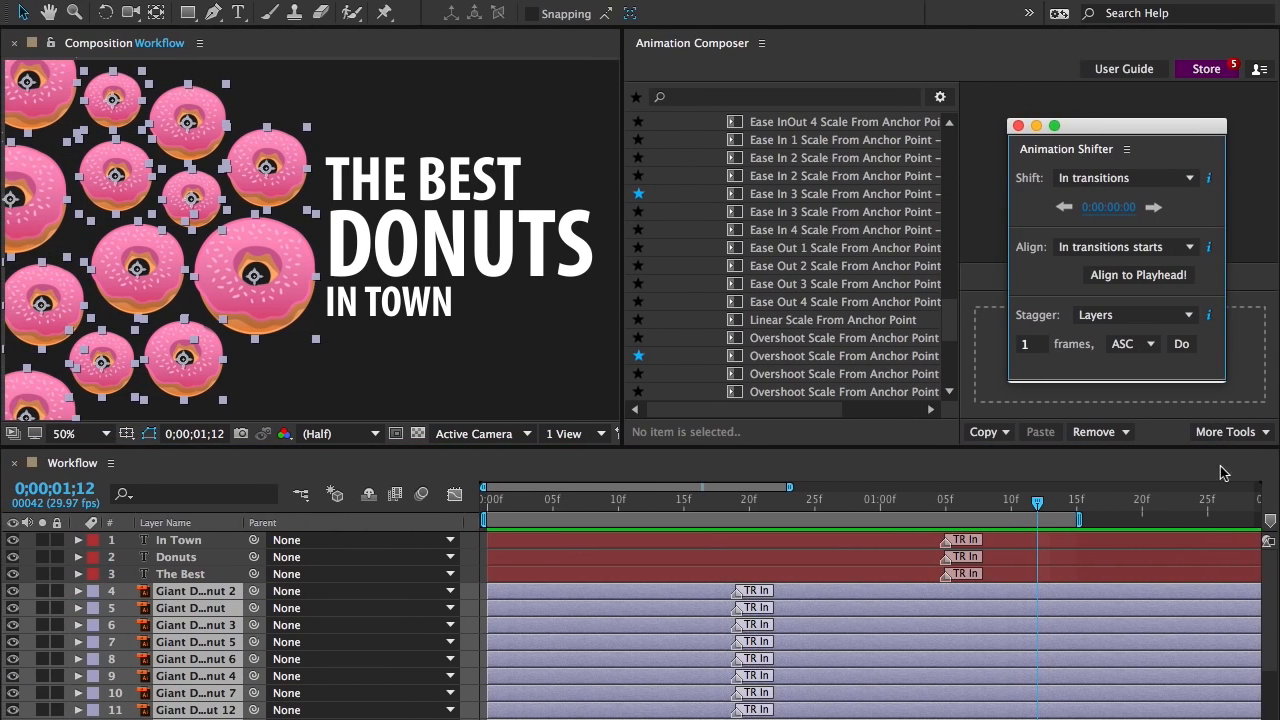
left_click(1178, 344)
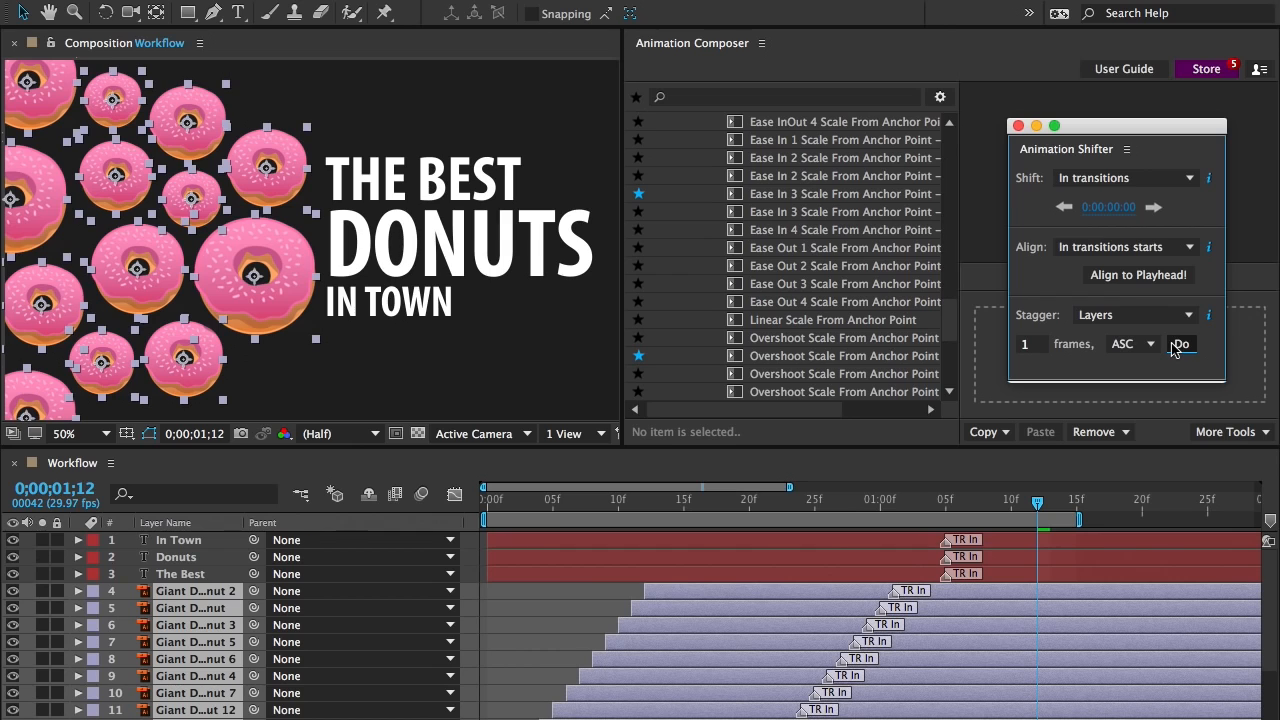
key("space")
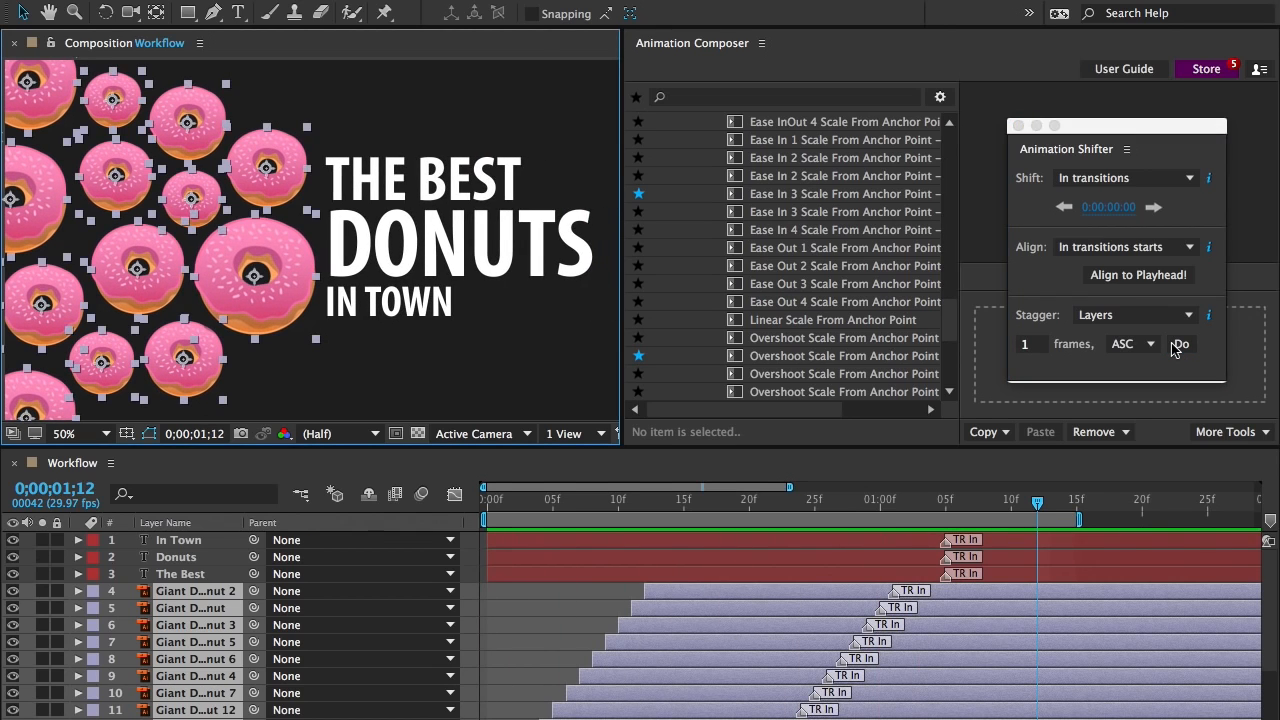
Stagger the In Town, Donuts and The Best text layers by 1 frame ascending, preview, and close the shifter
left_click(1106, 541)
left_click(1109, 572, "shift")
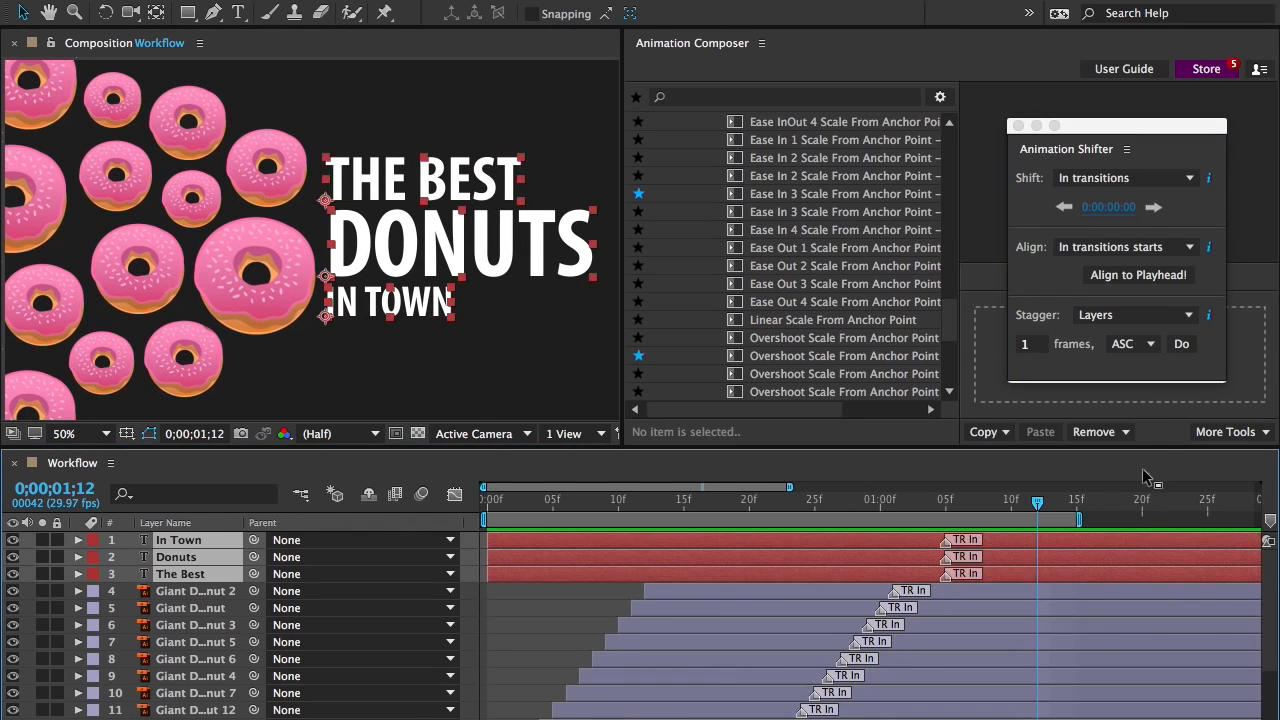
left_click(1180, 348)
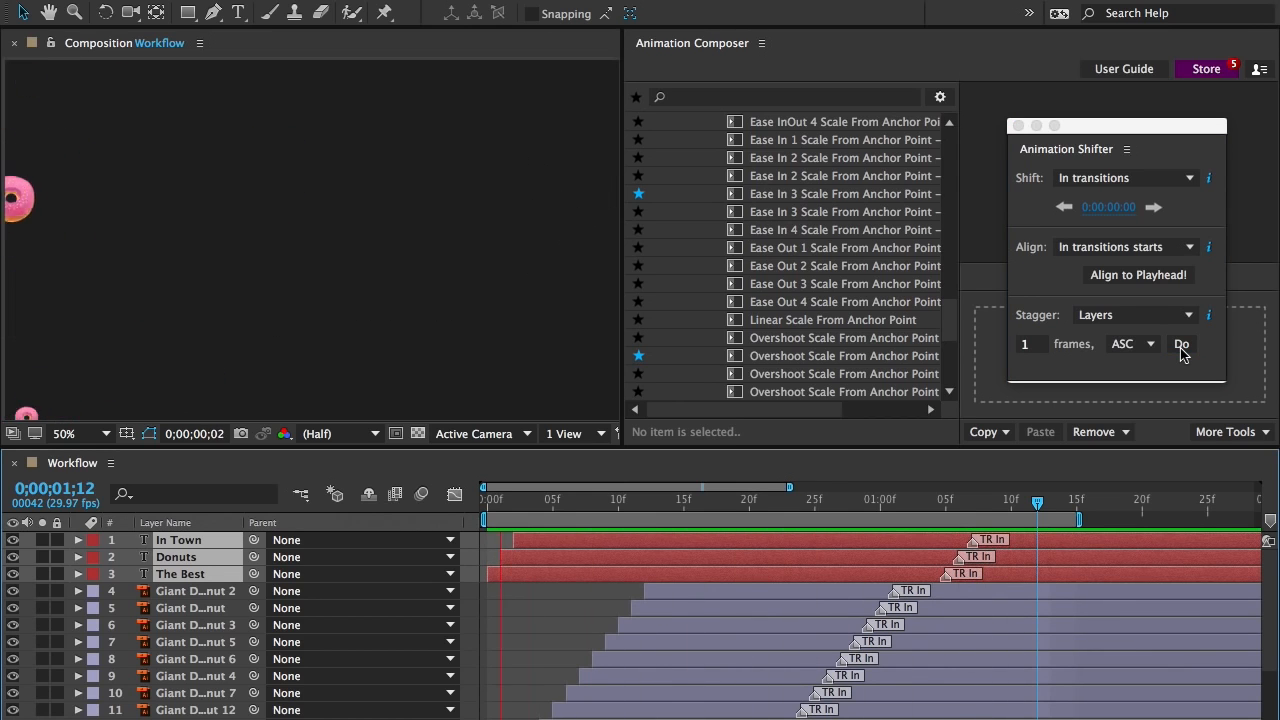
key("space")
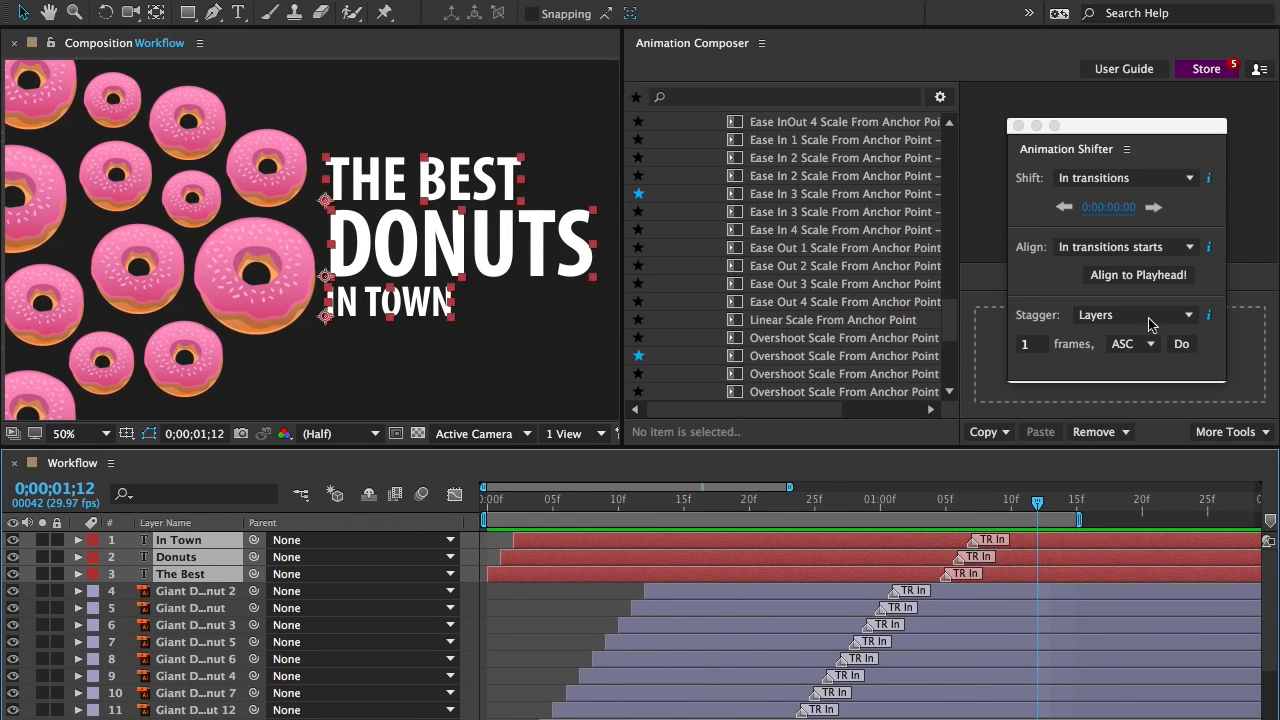
left_click(1018, 126)
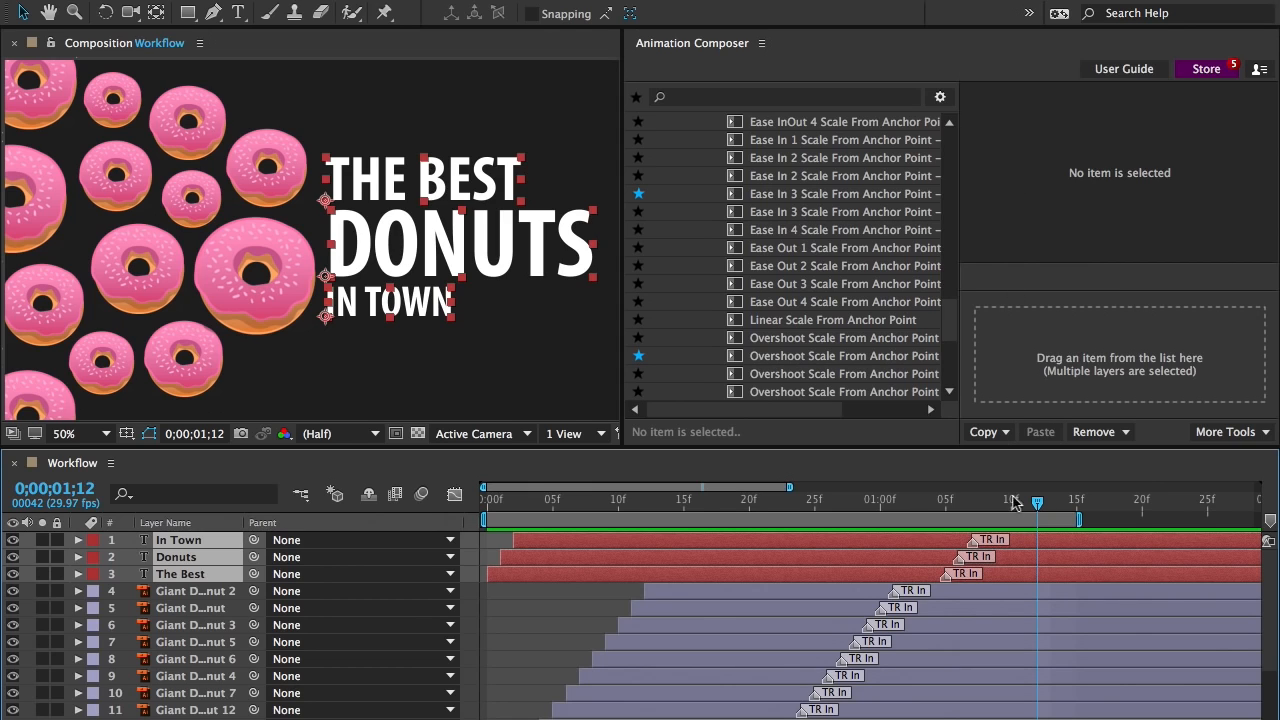
Select all the donut layers and remove all of their presets
left_click(1018, 598)
scroll(1018, 598, "down", 3)
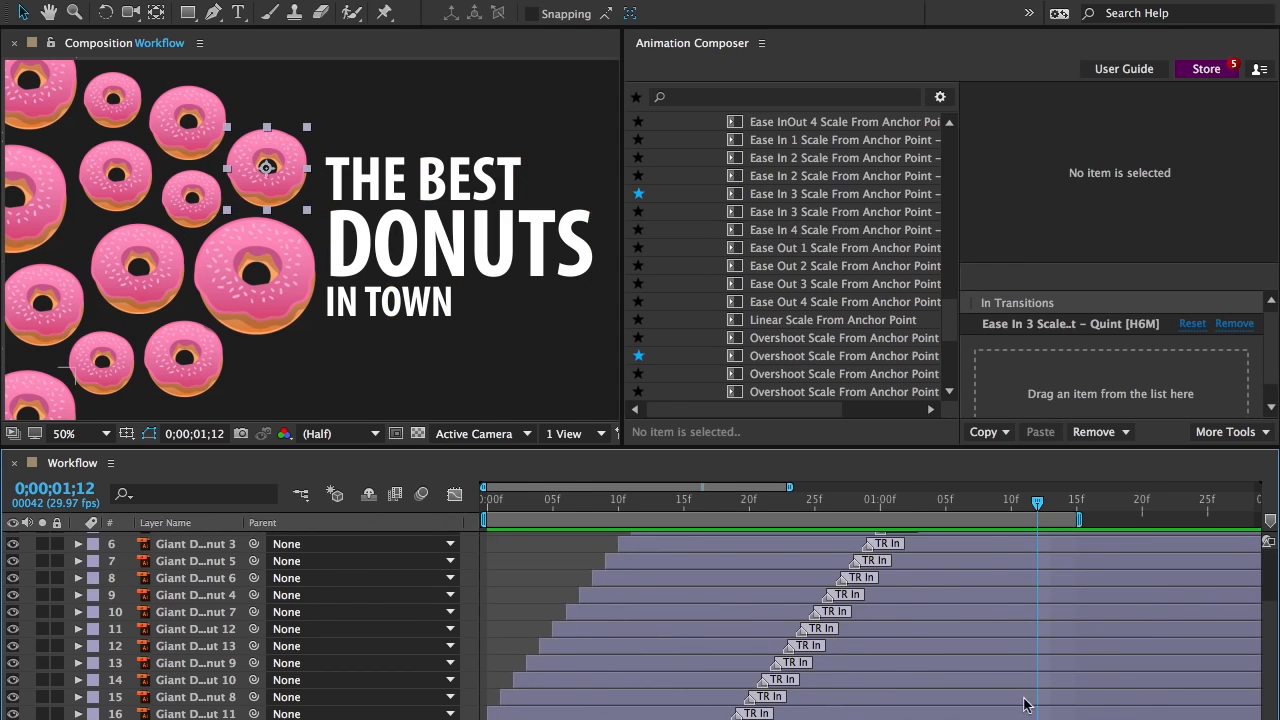
key("ctrl+a")
scroll(1026, 698, "up", 3)
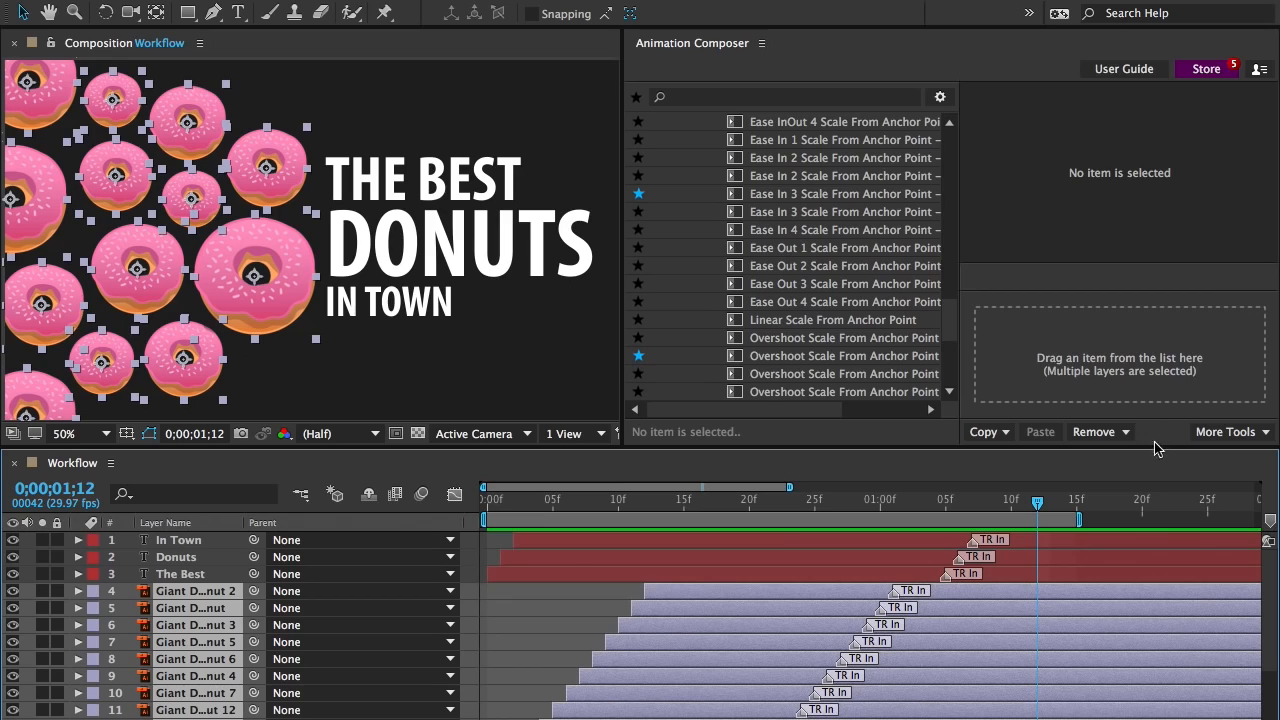
left_click(1120, 434)
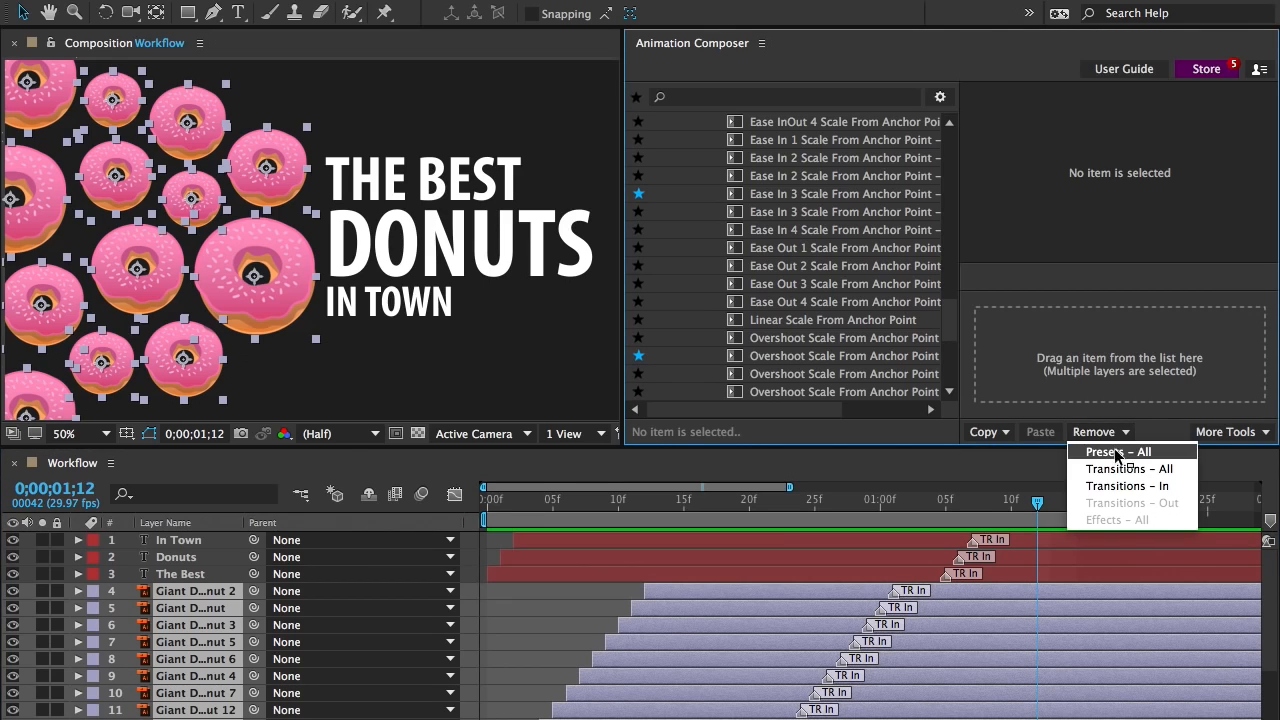
left_click(1117, 452)
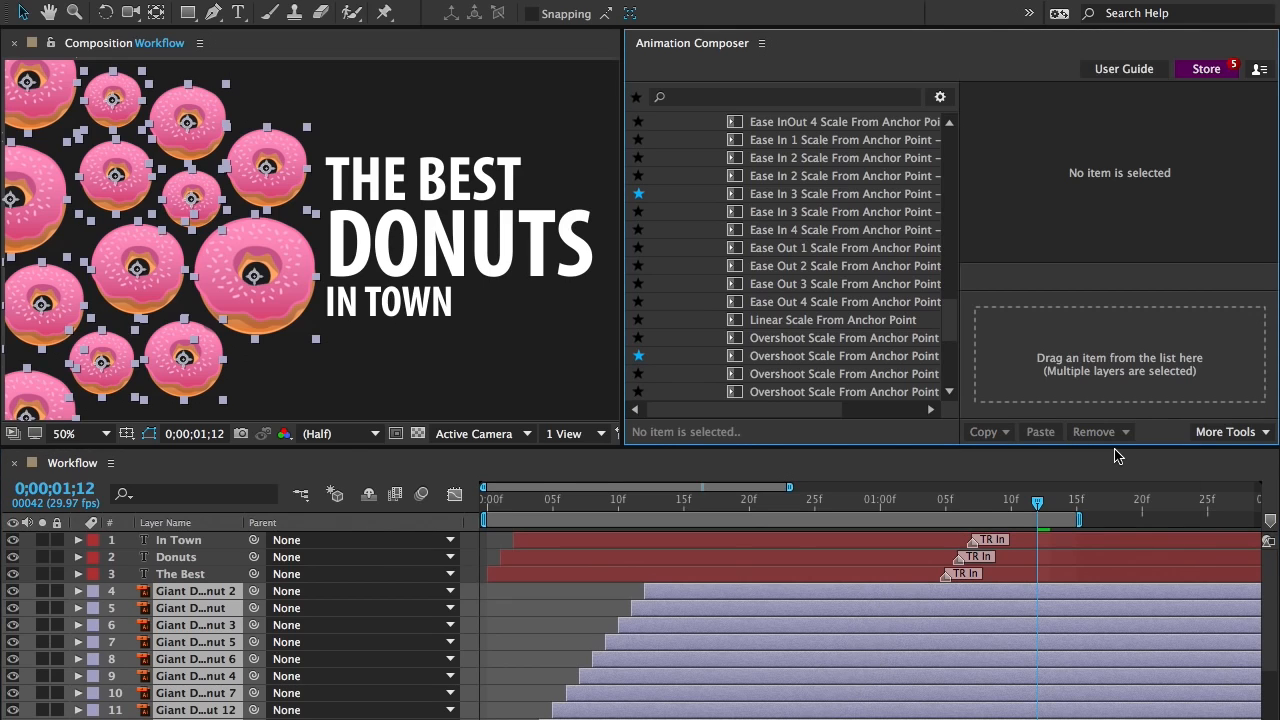
Apply Overshoot Scale From Anchor Point 2 as an in transition to all selected donut layers and preview the animation
left_click(900, 357)
left_click_drag(900, 357, 1000, 339)
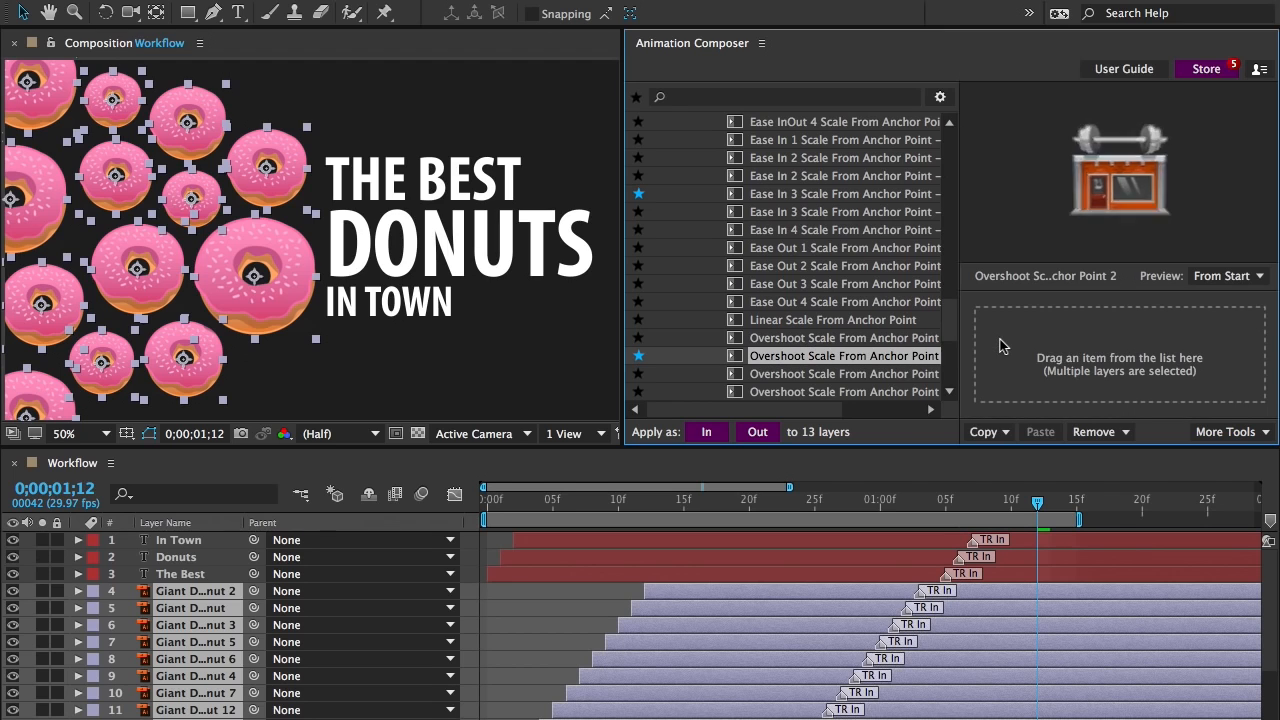
left_click(923, 322)
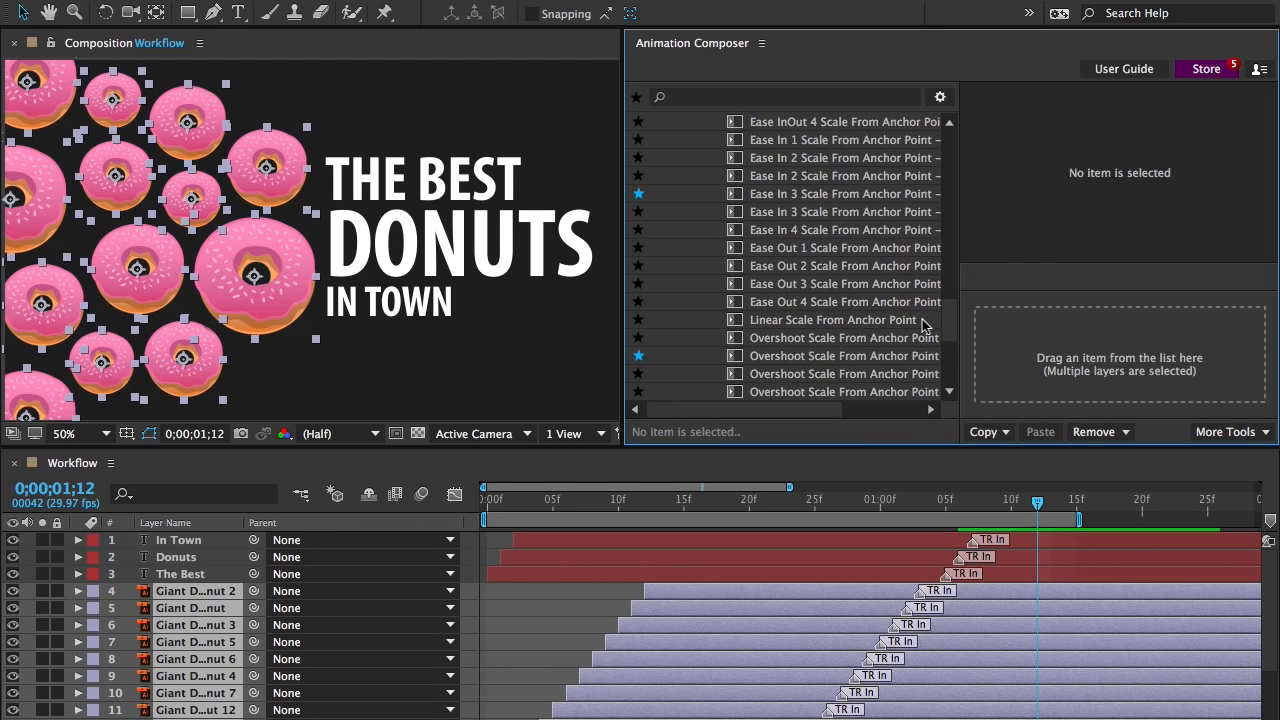
key("space")
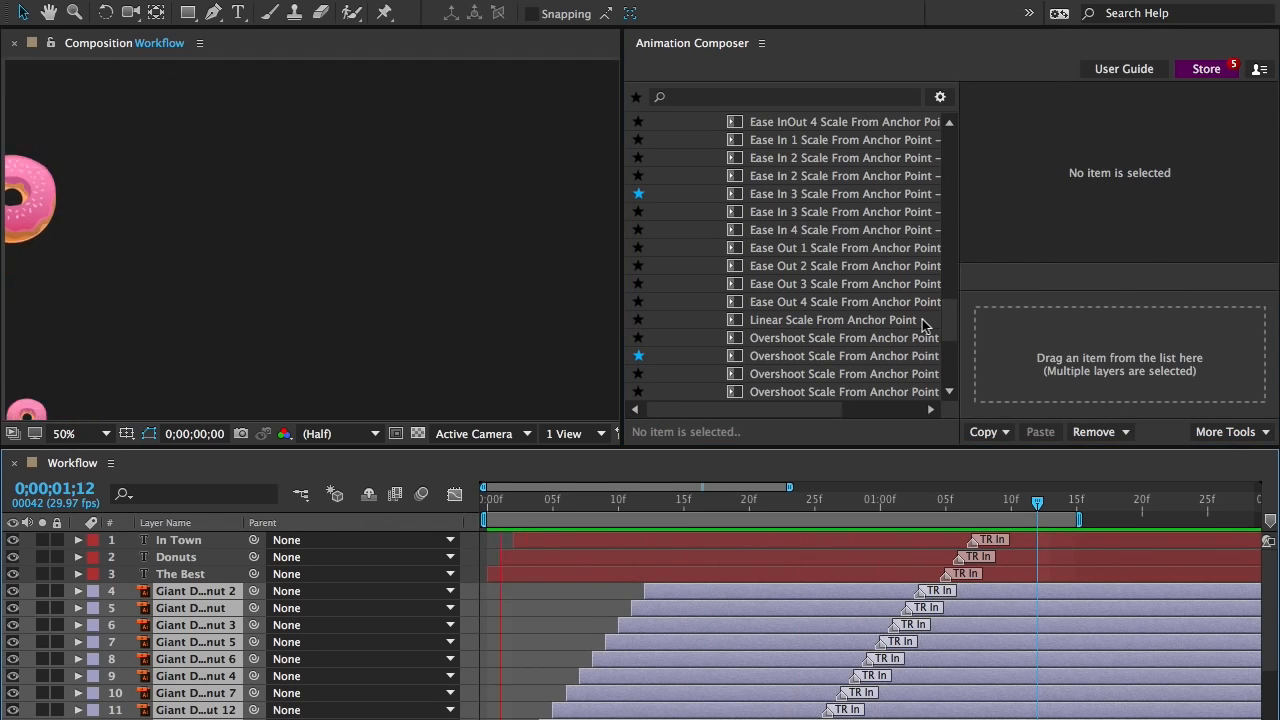
key("space")
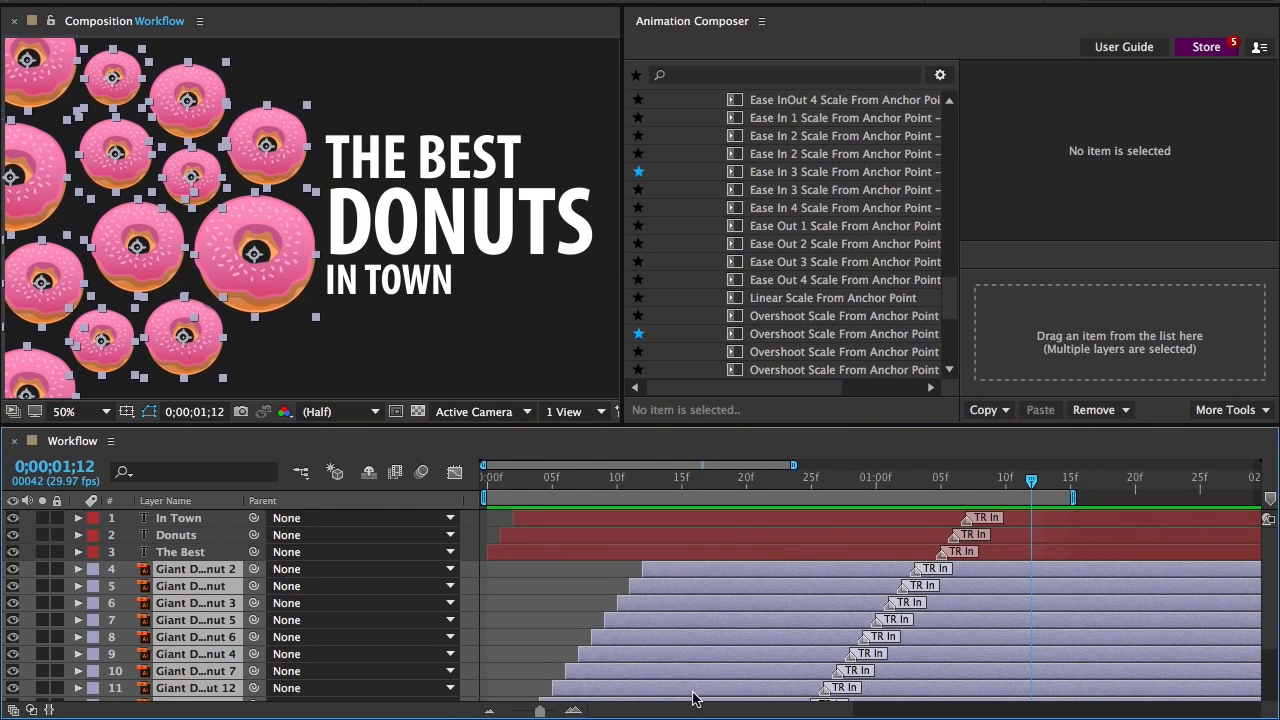
Shift the work area to the donut layers' ends, apply Ease In 1 Scale From Anchor Point – Quad as their out transition, and preview
left_click_drag(686, 711, 789, 711)
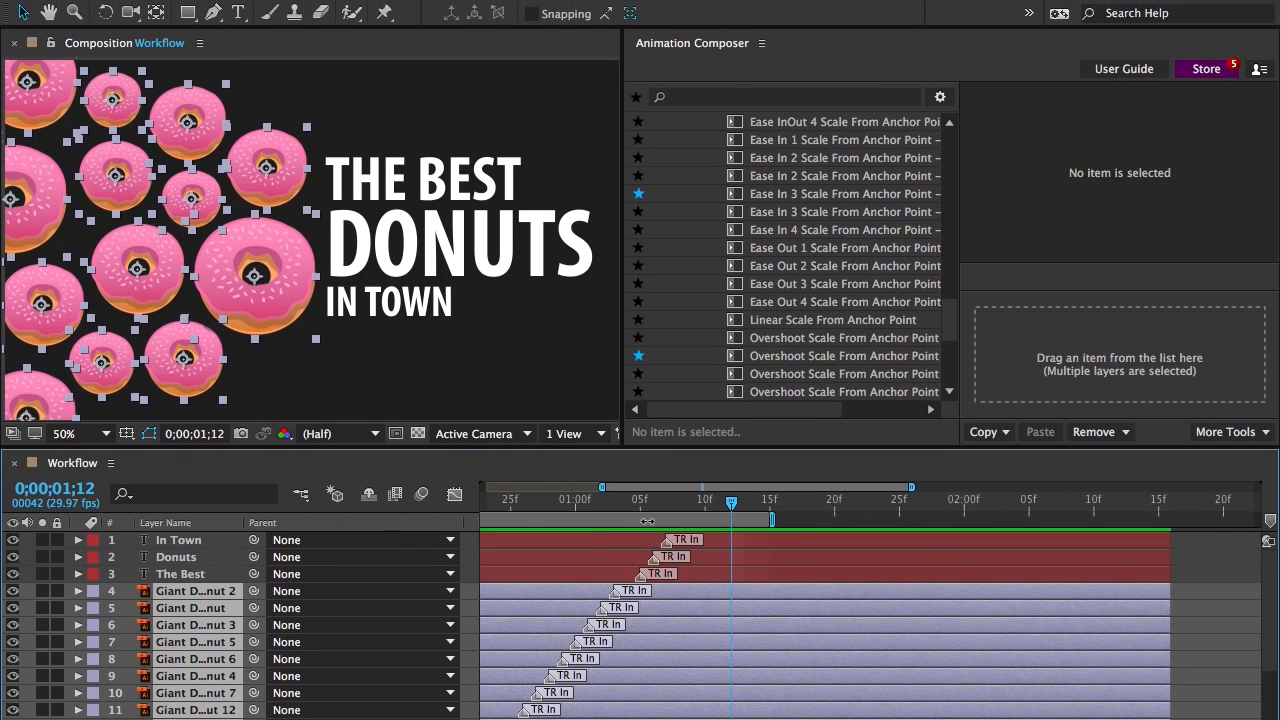
left_click_drag(640, 497, 1069, 492)
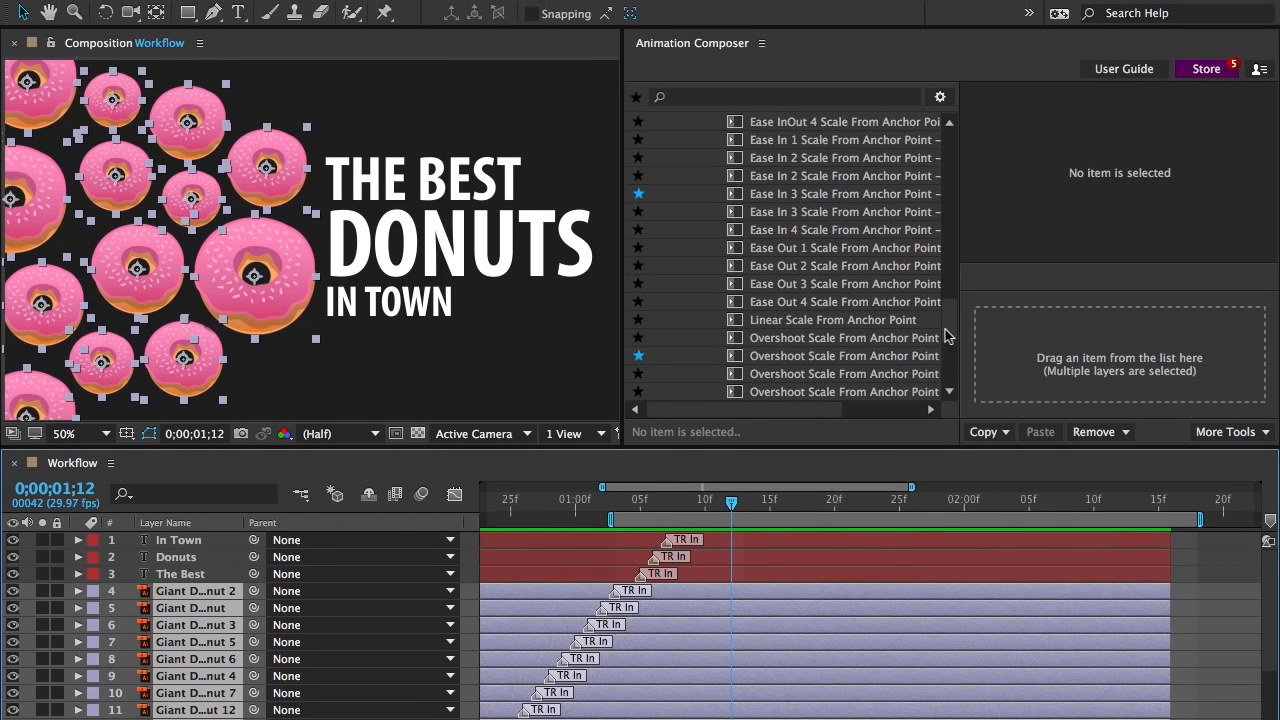
left_click_drag(948, 337, 948, 307)
left_click(827, 328)
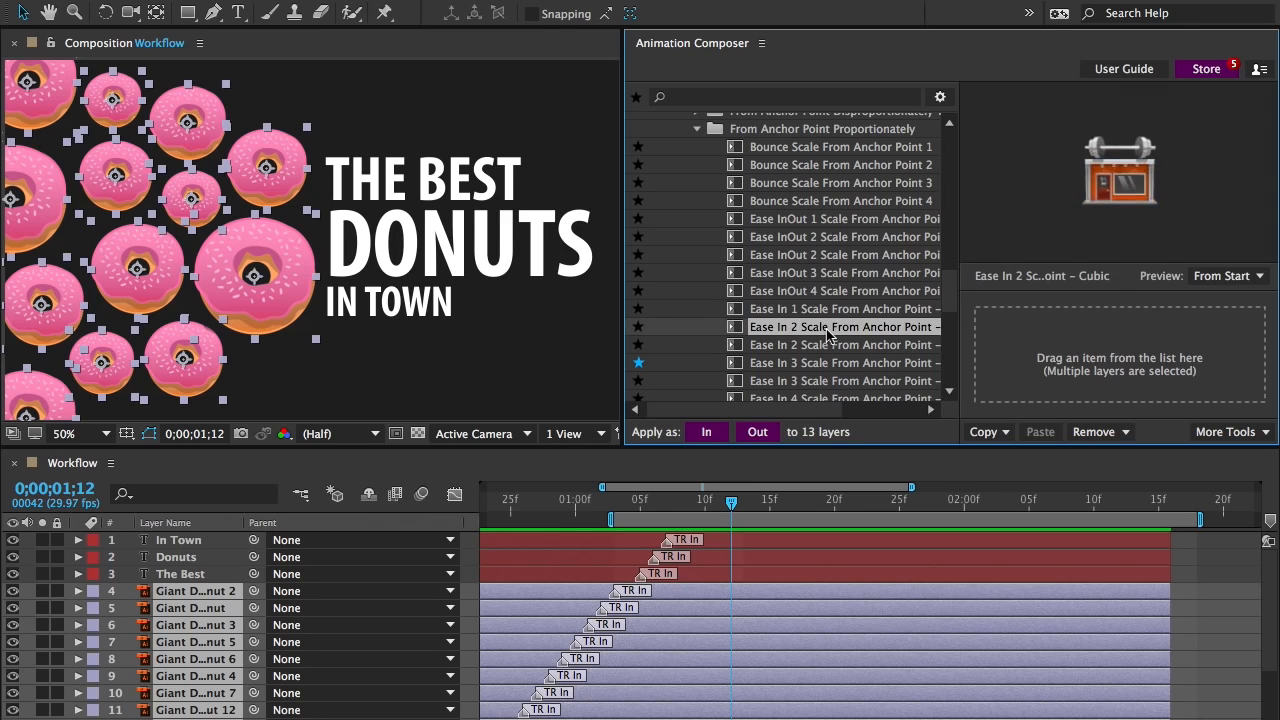
left_click(827, 312)
left_click_drag(827, 312, 1133, 340)
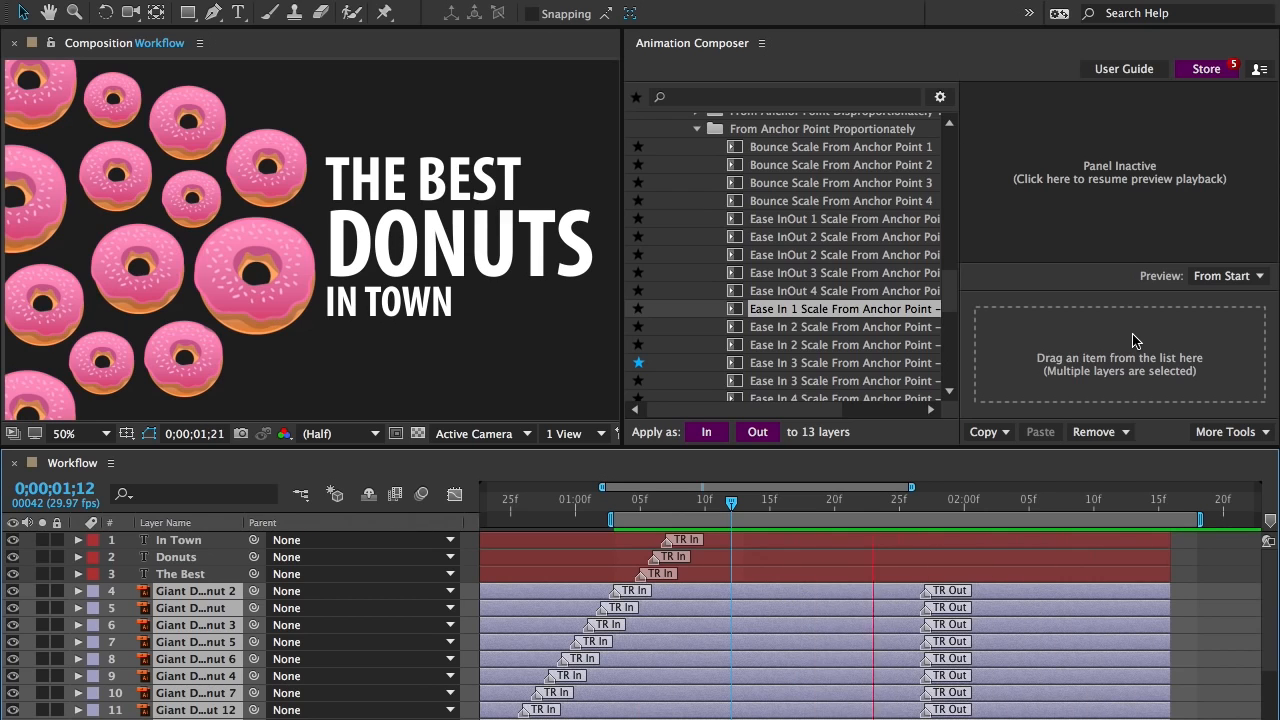
key("space")
Remove the selected donut layers' out transitions and apply the Left variant of Ease In Position 4 – Quart as their out transition
left_click(1097, 432)
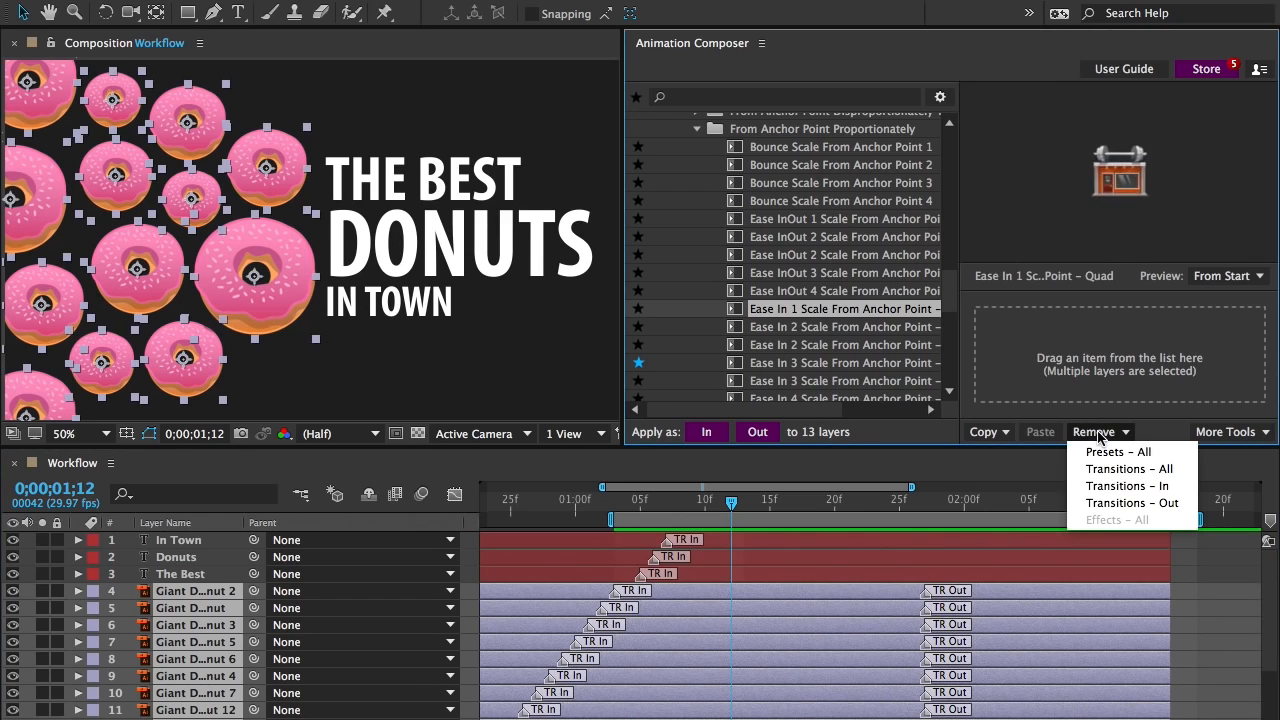
left_click(1115, 507)
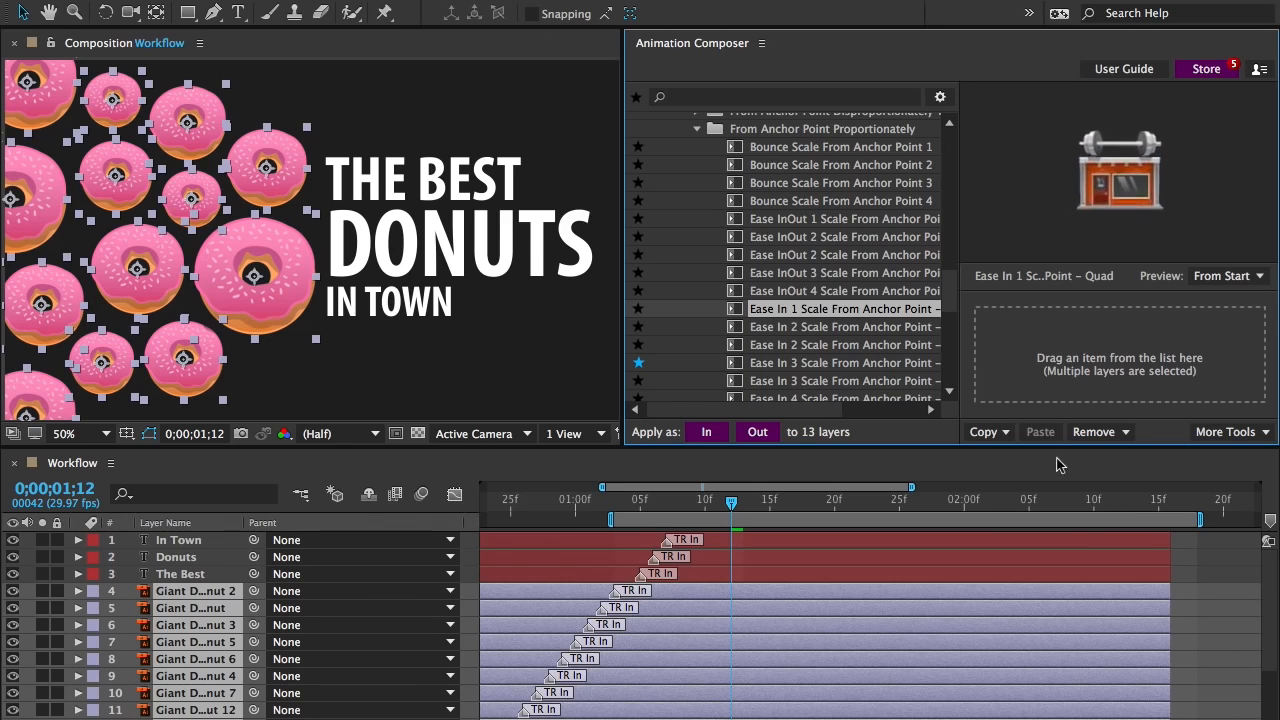
left_click(703, 316)
scroll(703, 316, "up", 10)
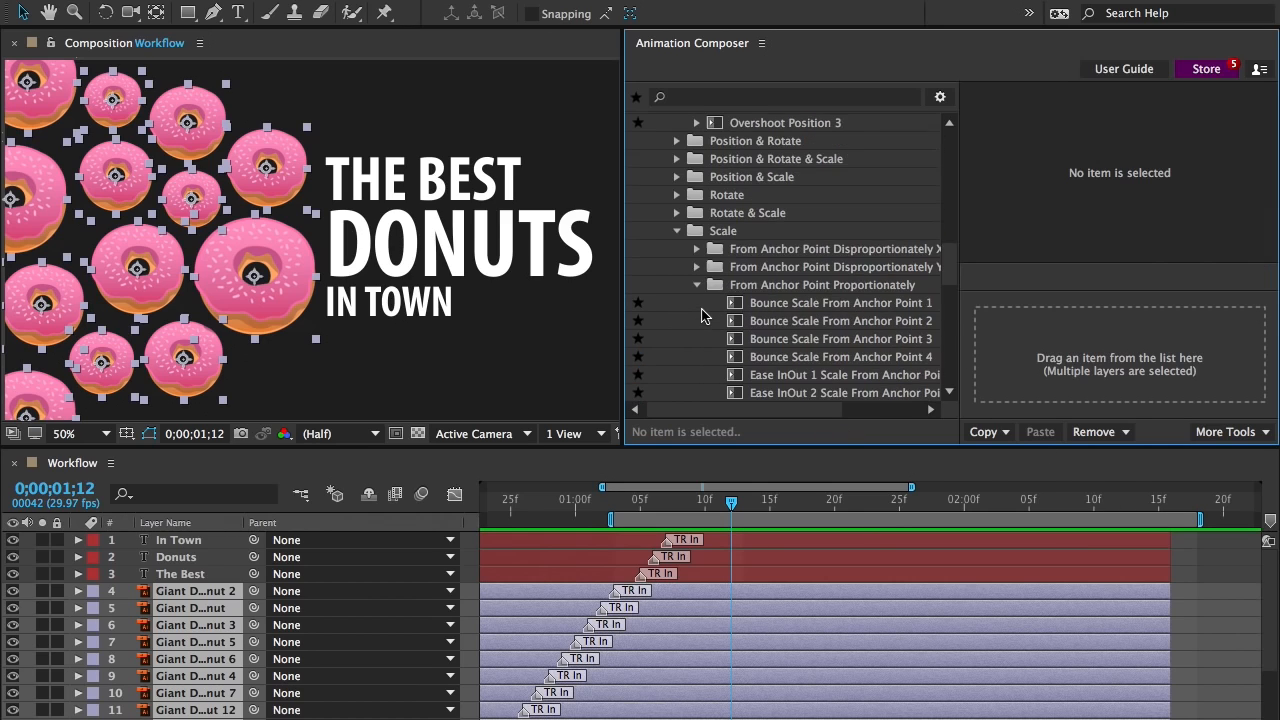
scroll(705, 314, "up", 3)
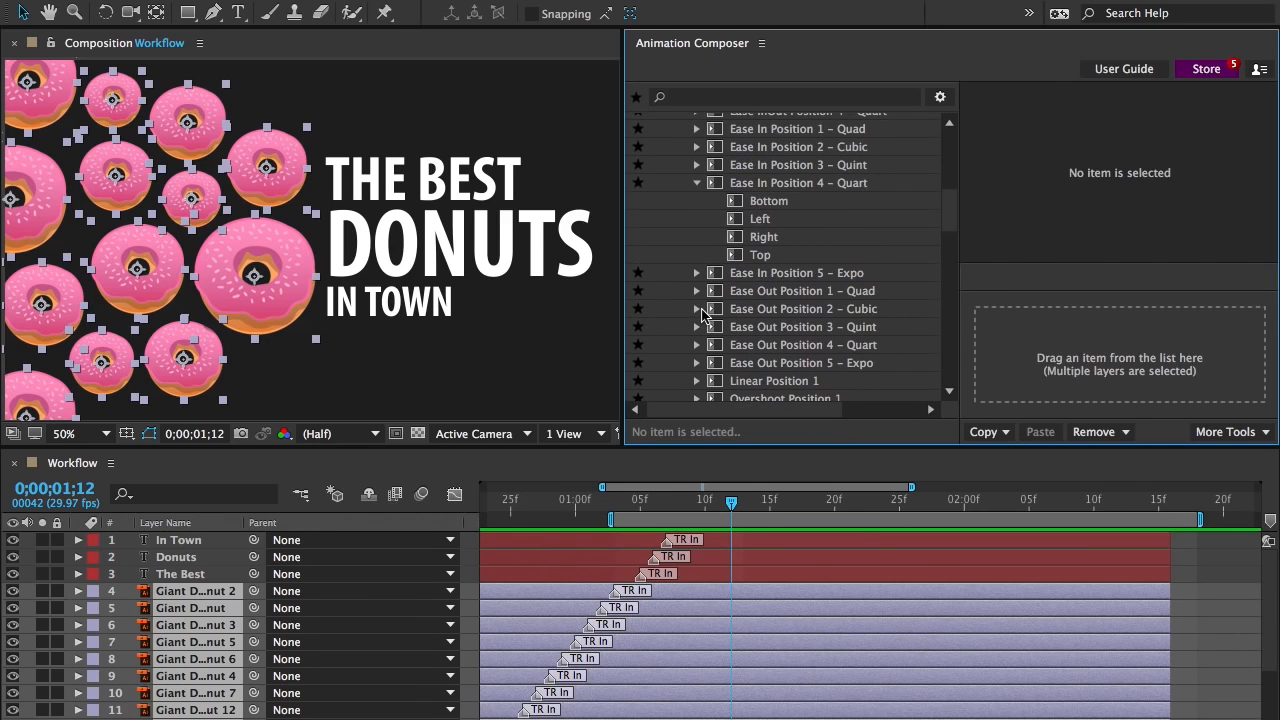
left_click(743, 220)
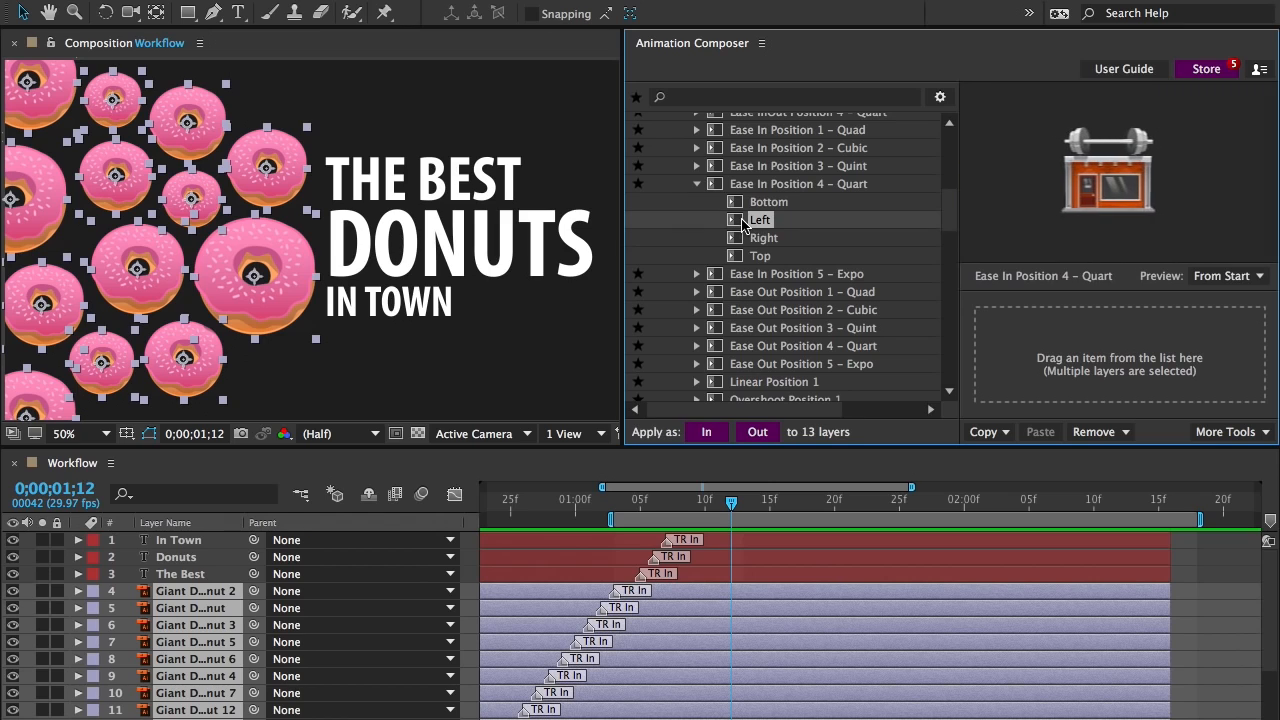
left_click_drag(743, 220, 1160, 346)
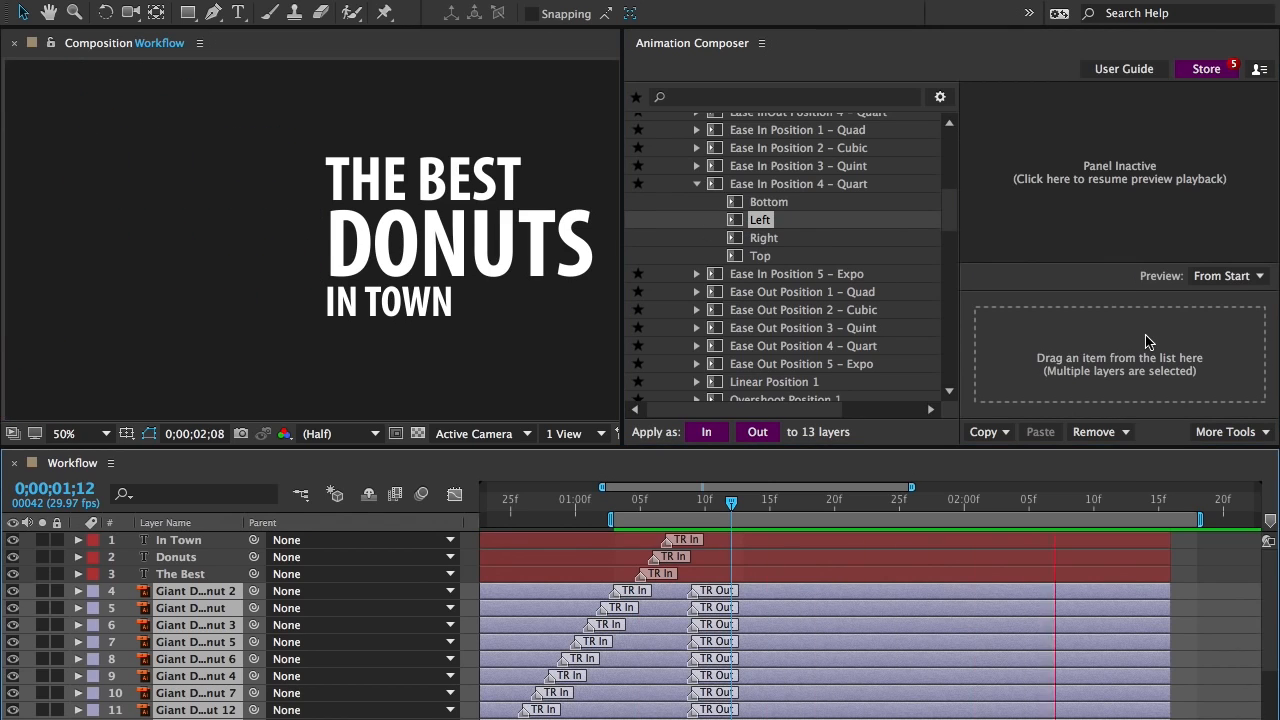
Select the three text layers and apply the Right variant of Ease In Position 4 – Quart as their out transition
left_click_drag(560, 355, 418, 188)
left_click_drag(763, 237, 1150, 330)
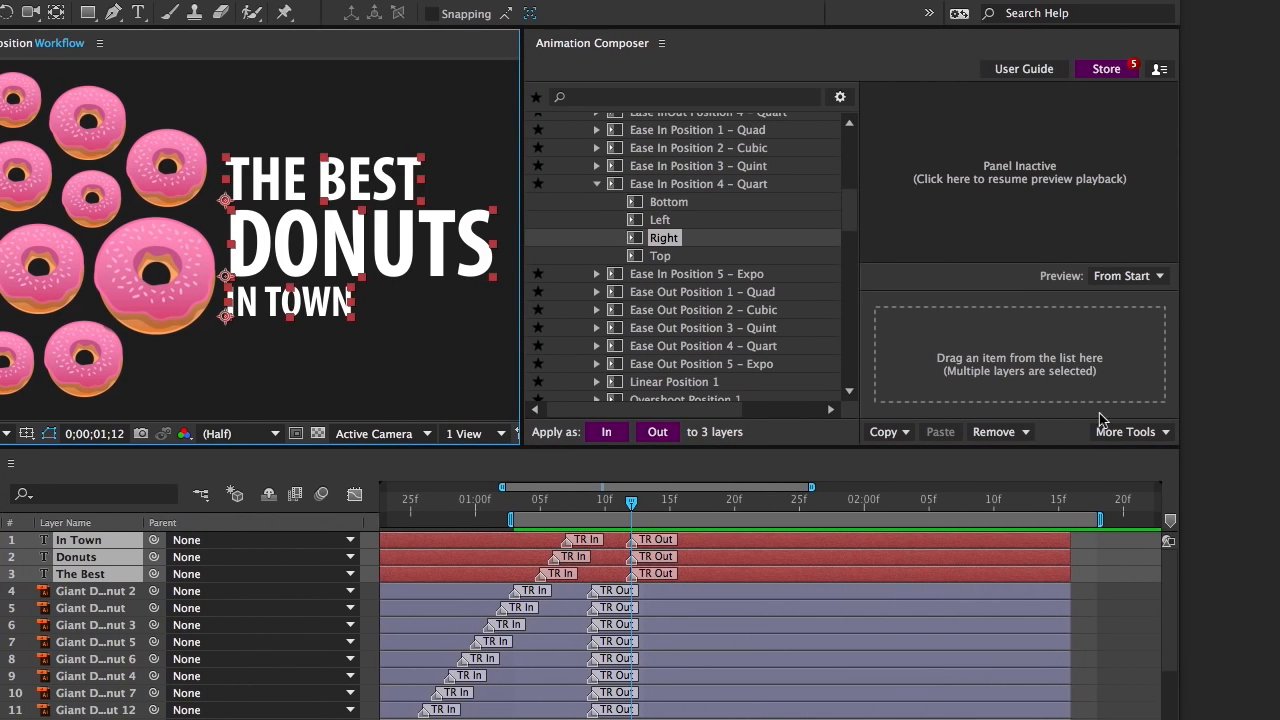
Stagger the text layers' out transitions by 1 frame in descending order with the Transition Shifter and preview the animation
left_click(1112, 432)
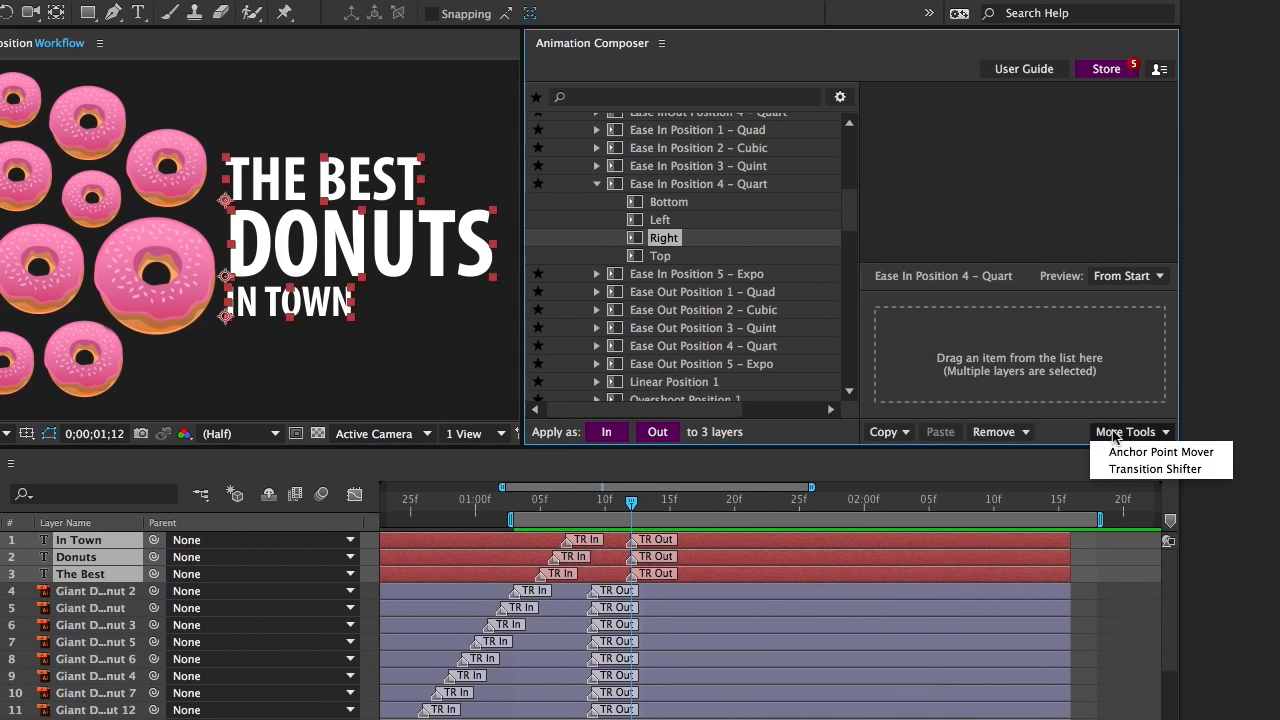
left_click(1118, 470)
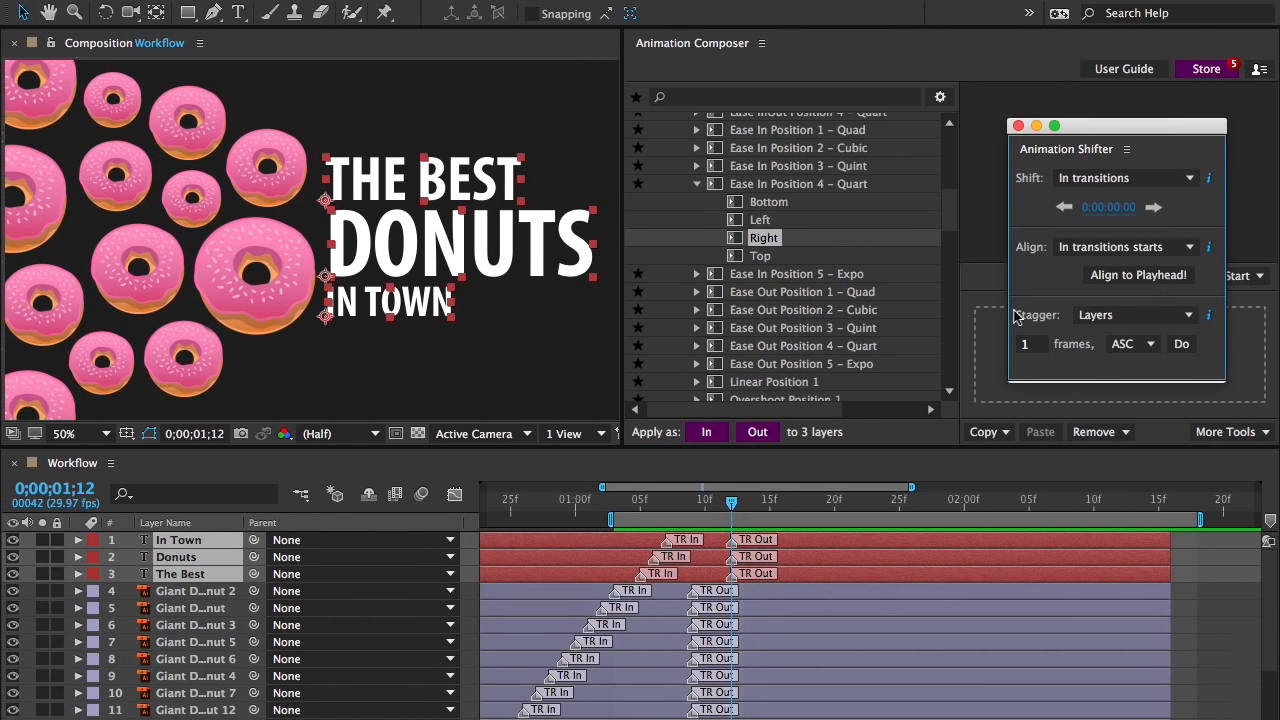
left_click(1089, 316)
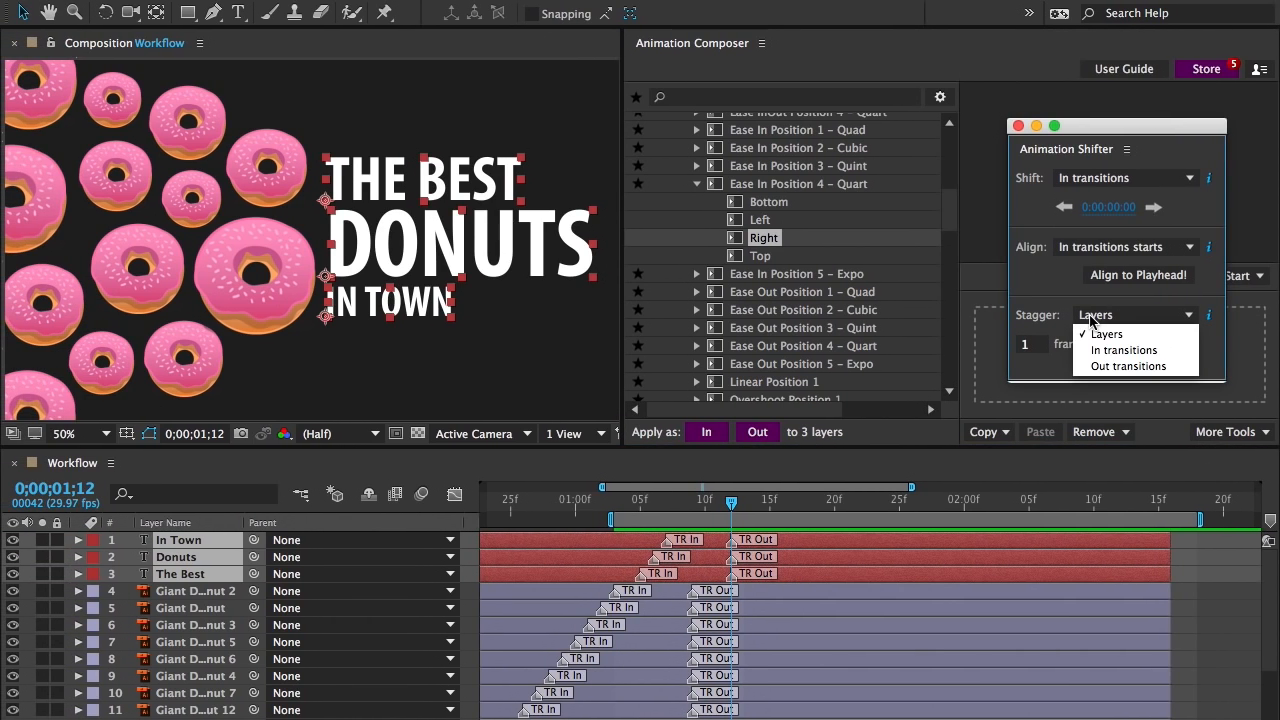
left_click(1094, 367)
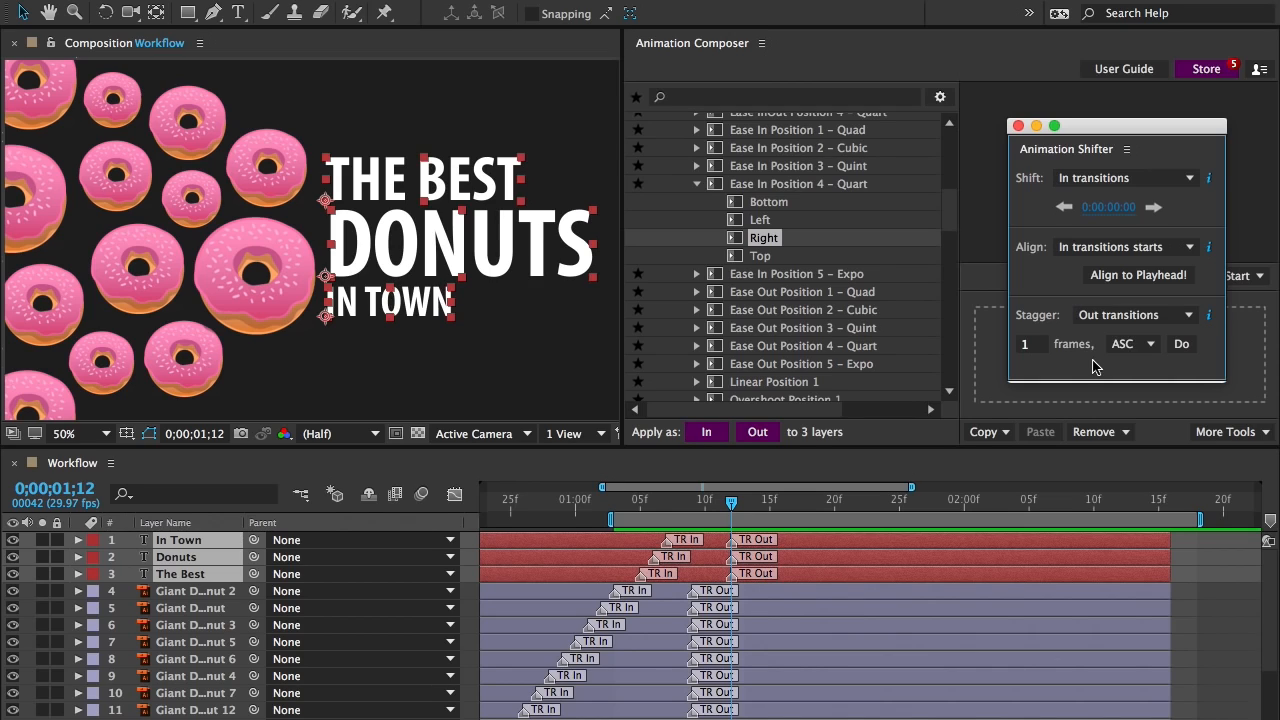
left_click(1122, 345)
left_click(1130, 380)
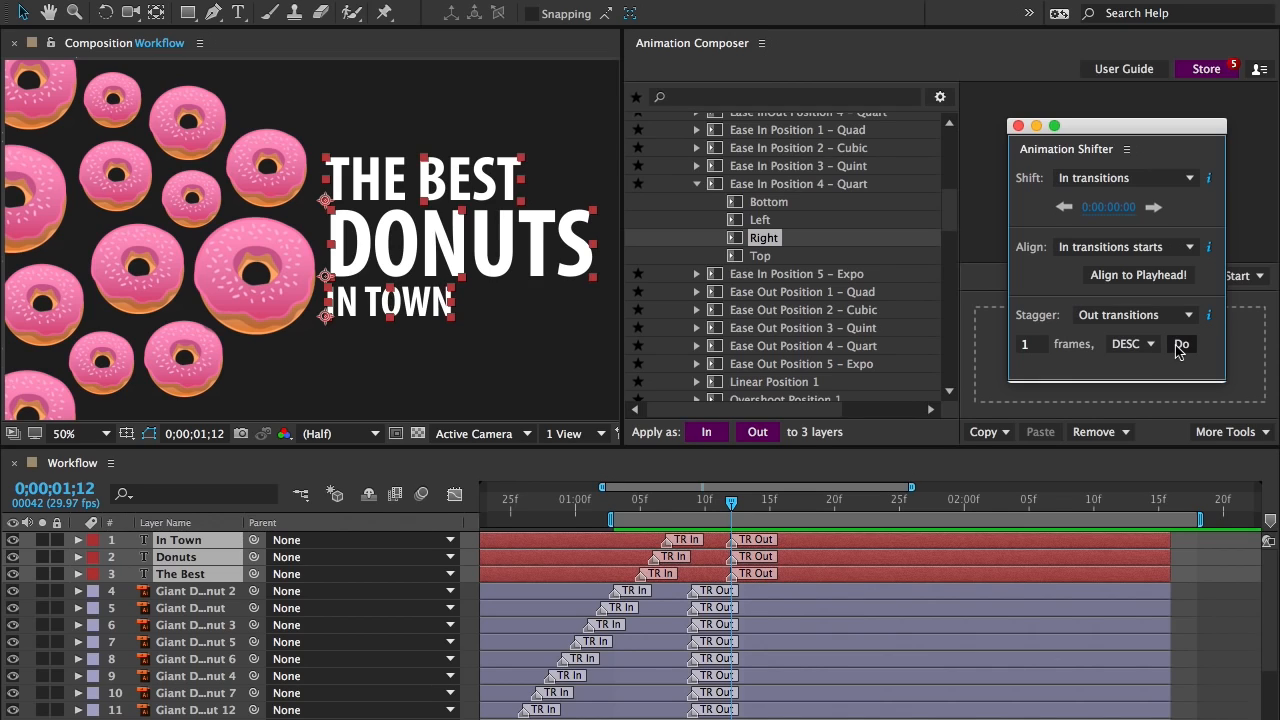
left_click(1181, 345)
key("space")
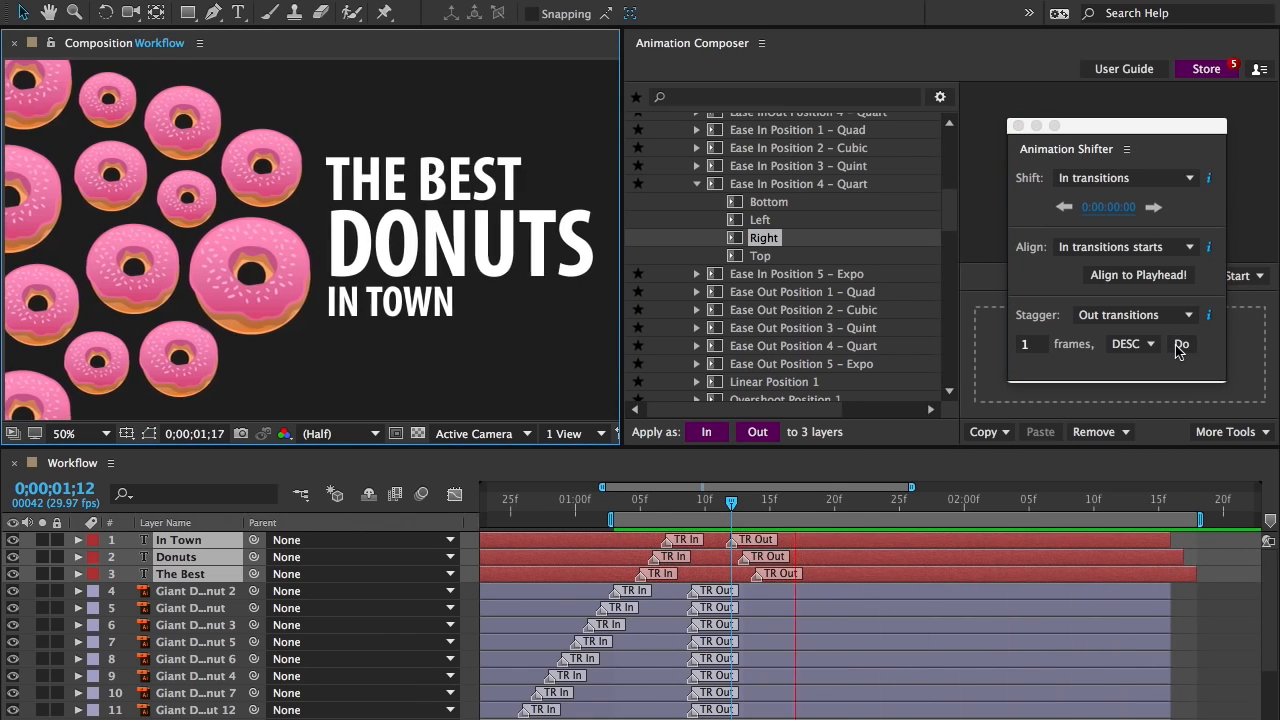
key("space")
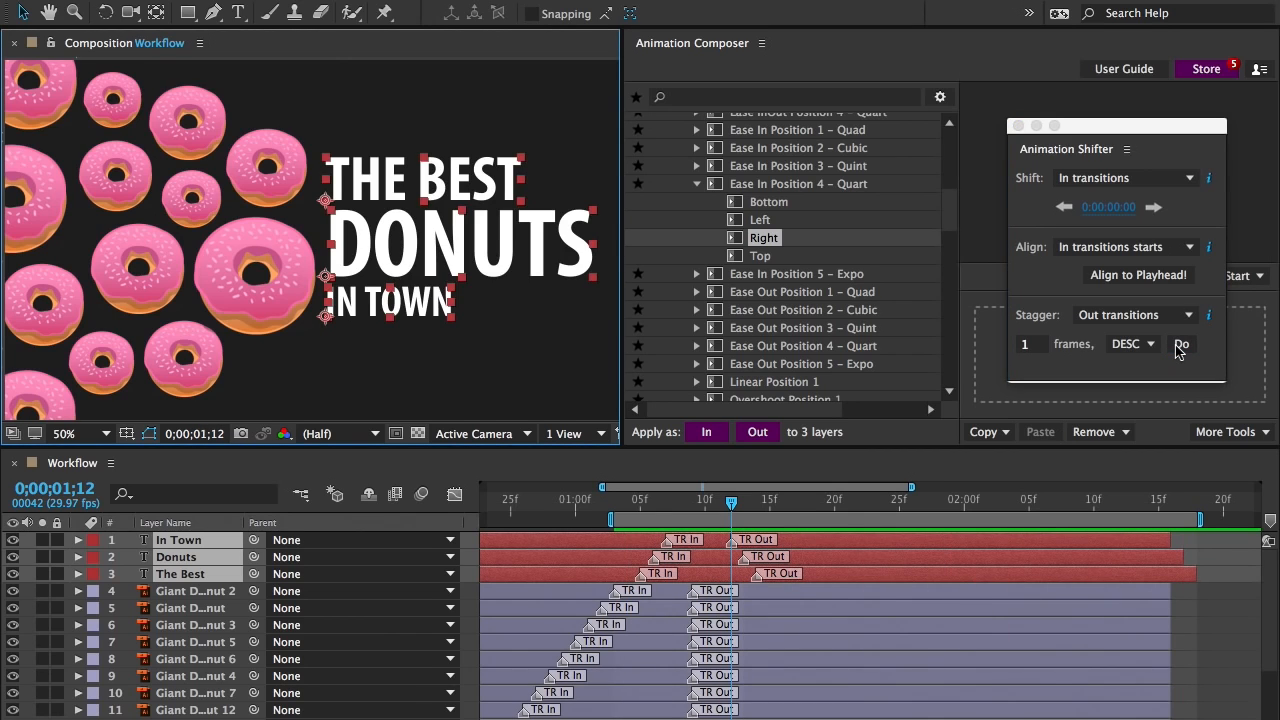
Select all the donut layers, preview a 1-frame descending stagger of their out transitions, and undo it
left_click_drag(296, 72, 33, 405)
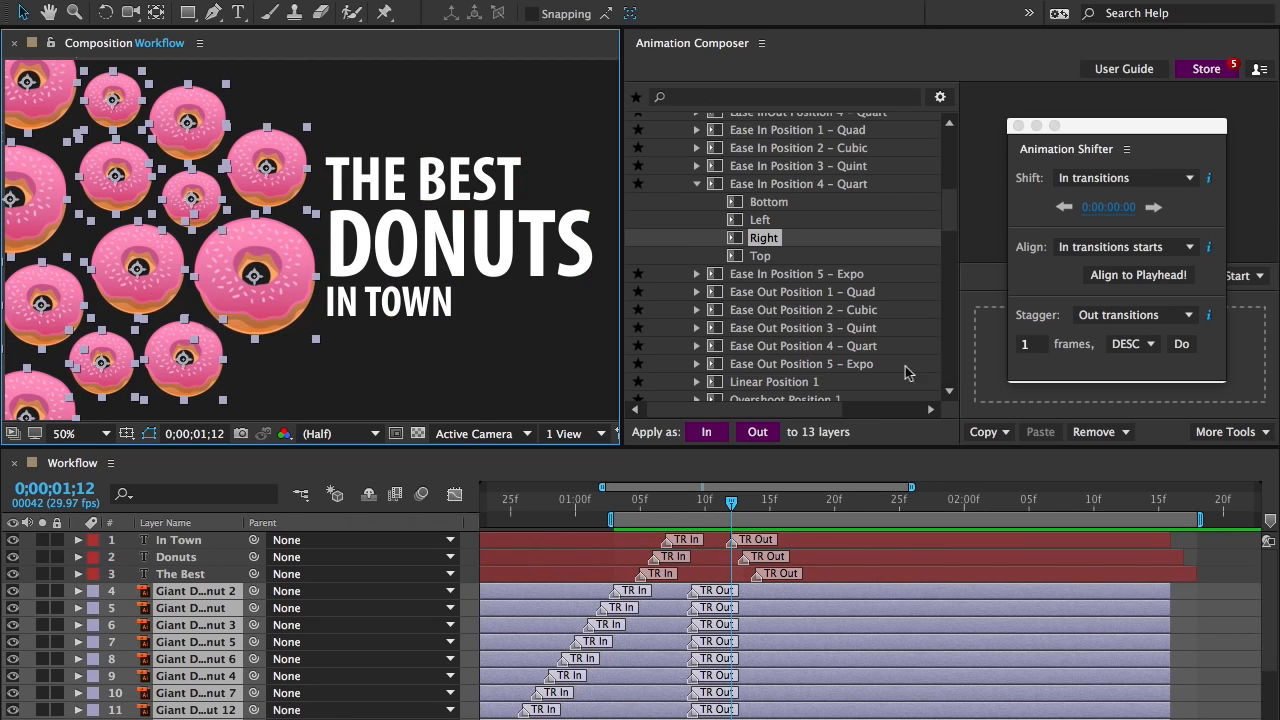
left_click(1181, 345)
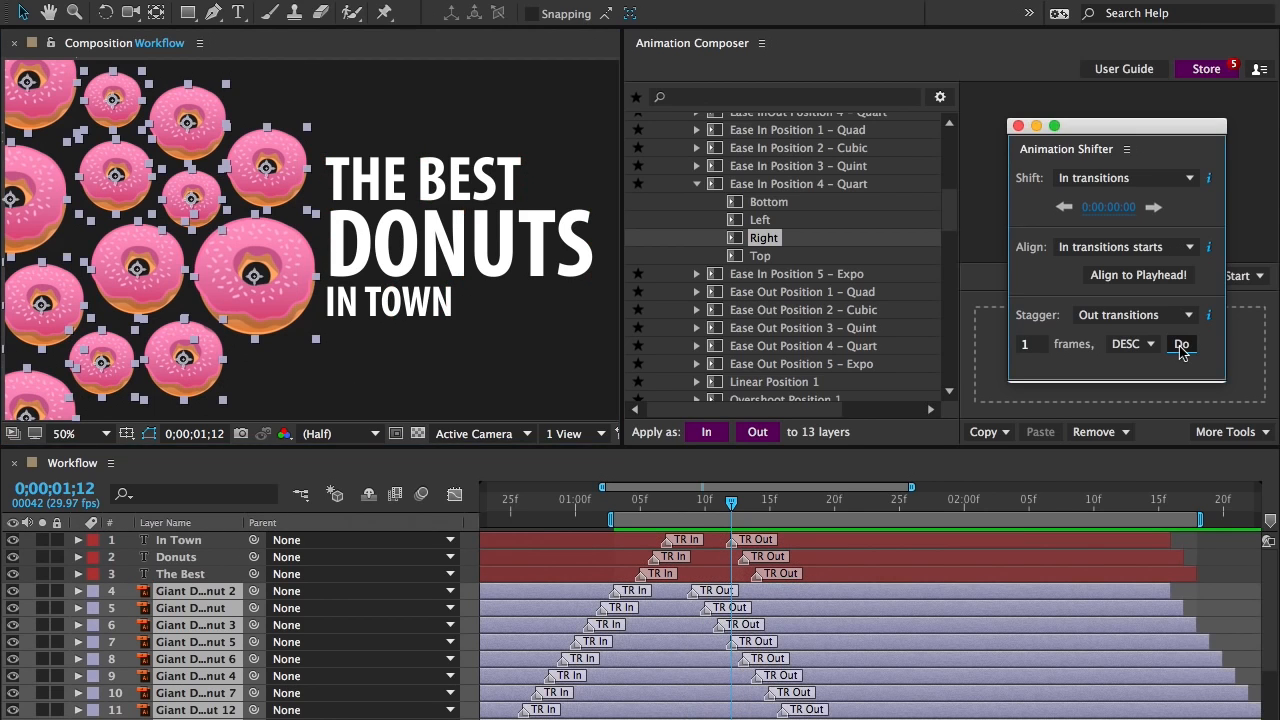
key("space")
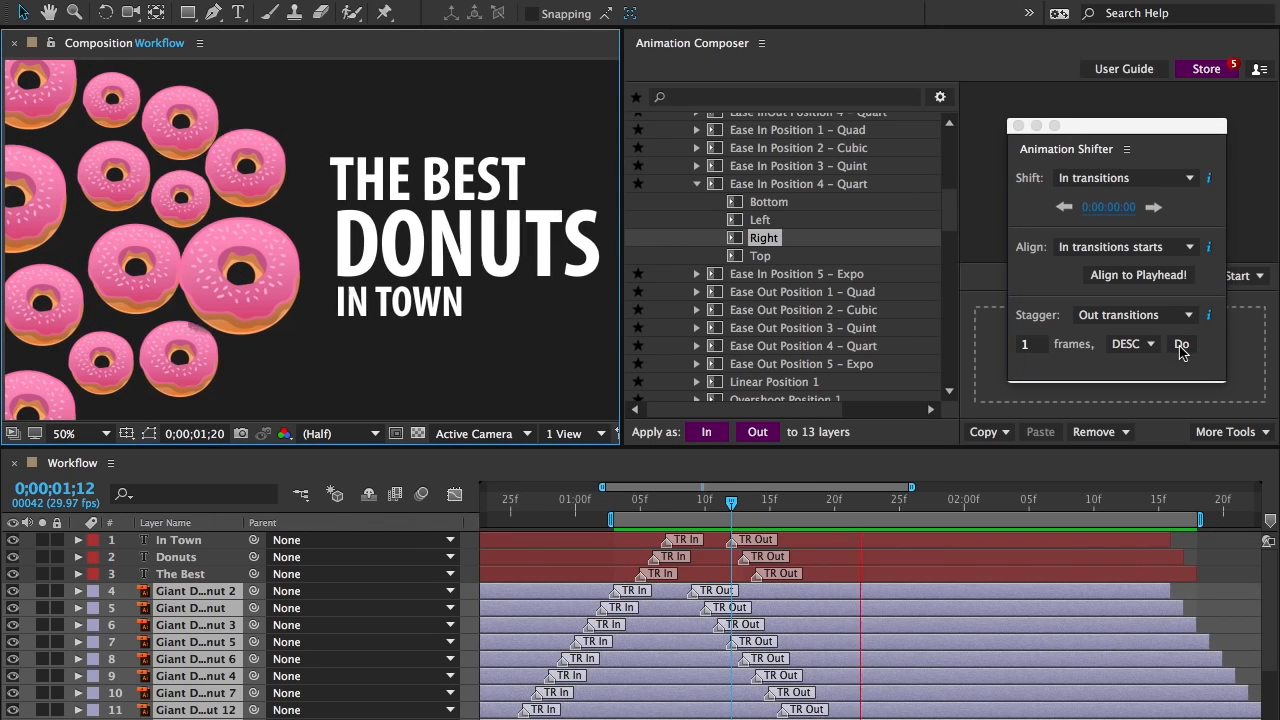
key("space")
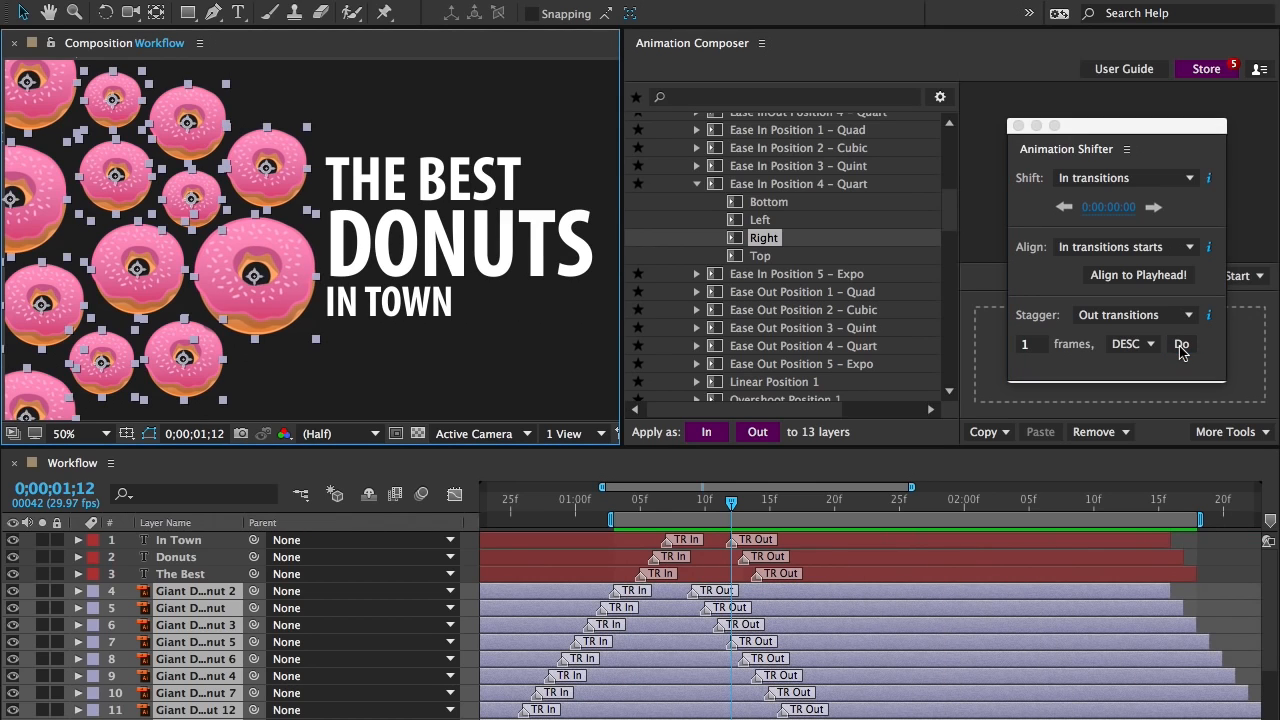
key("ctrl+z")
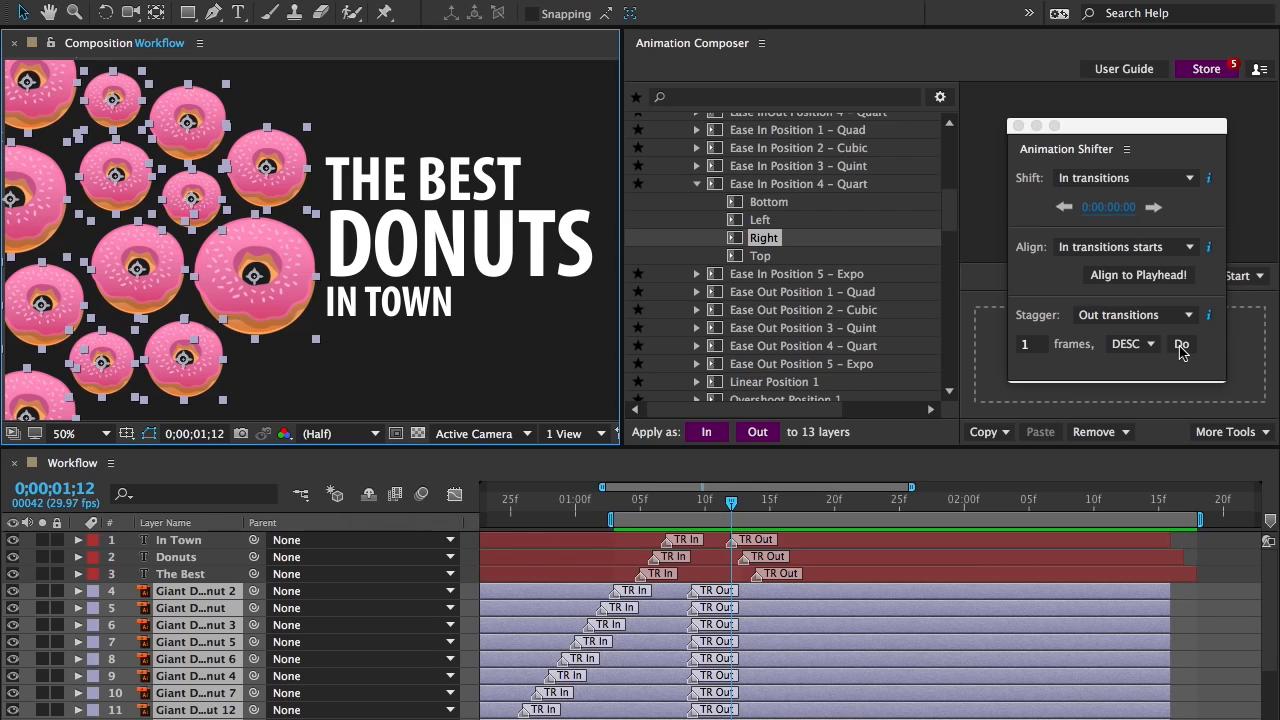
Stagger the selected donut layers' out transitions by 1 frame in ascending order
left_click(1136, 346)
left_click(1138, 364)
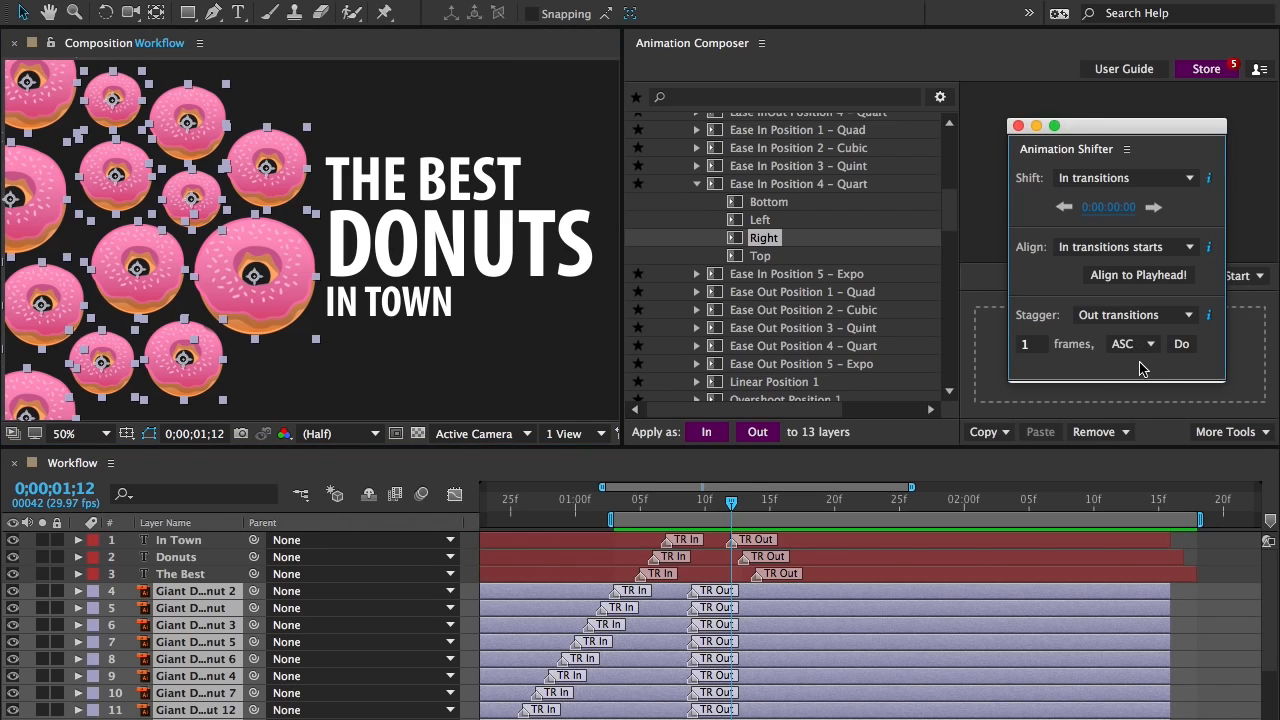
left_click(1180, 346)
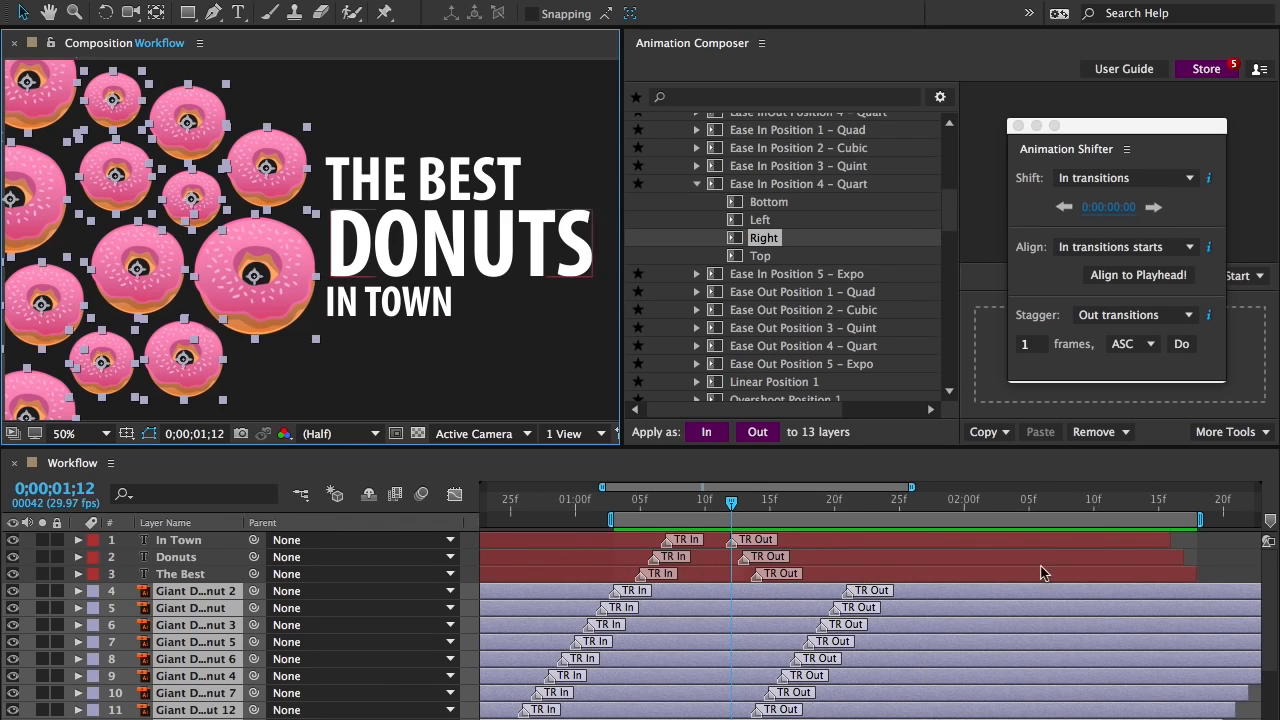
Extend the work area over the whole animation, from 0:00 to about 3:00, and preview it
key("minus")
left_click_drag(1091, 519, 1191, 518)
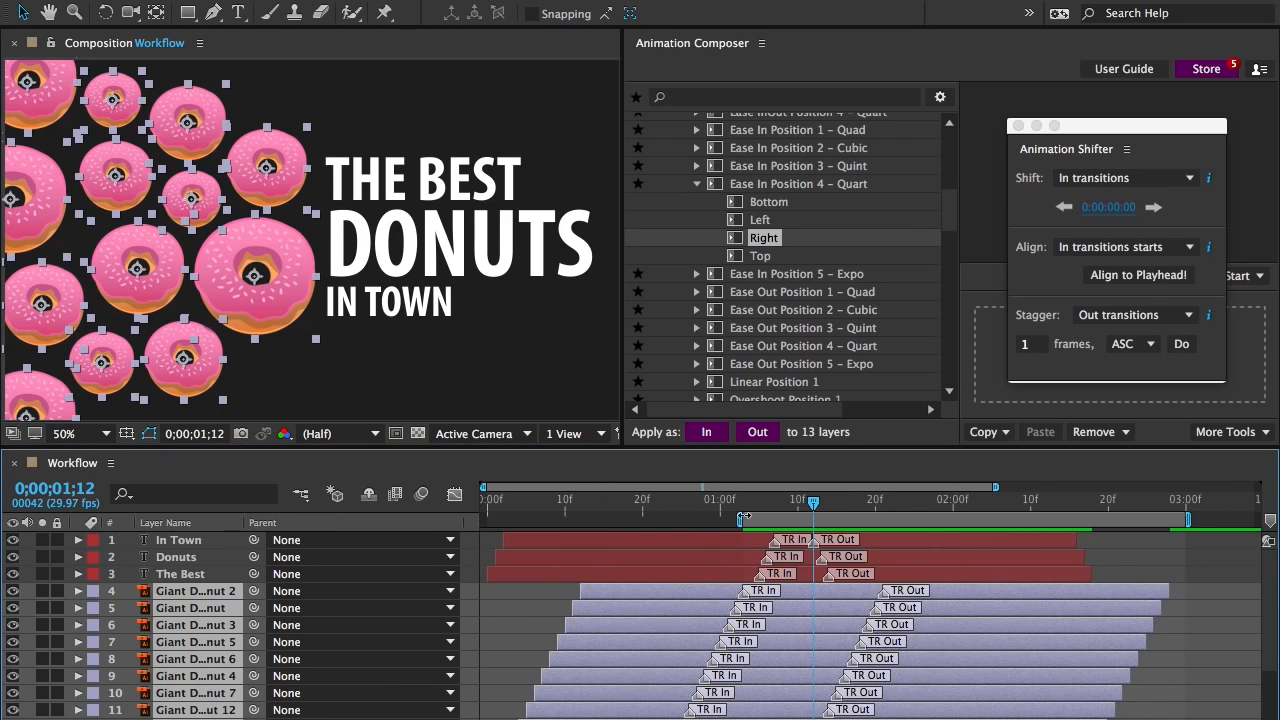
left_click_drag(734, 519, 474, 525)
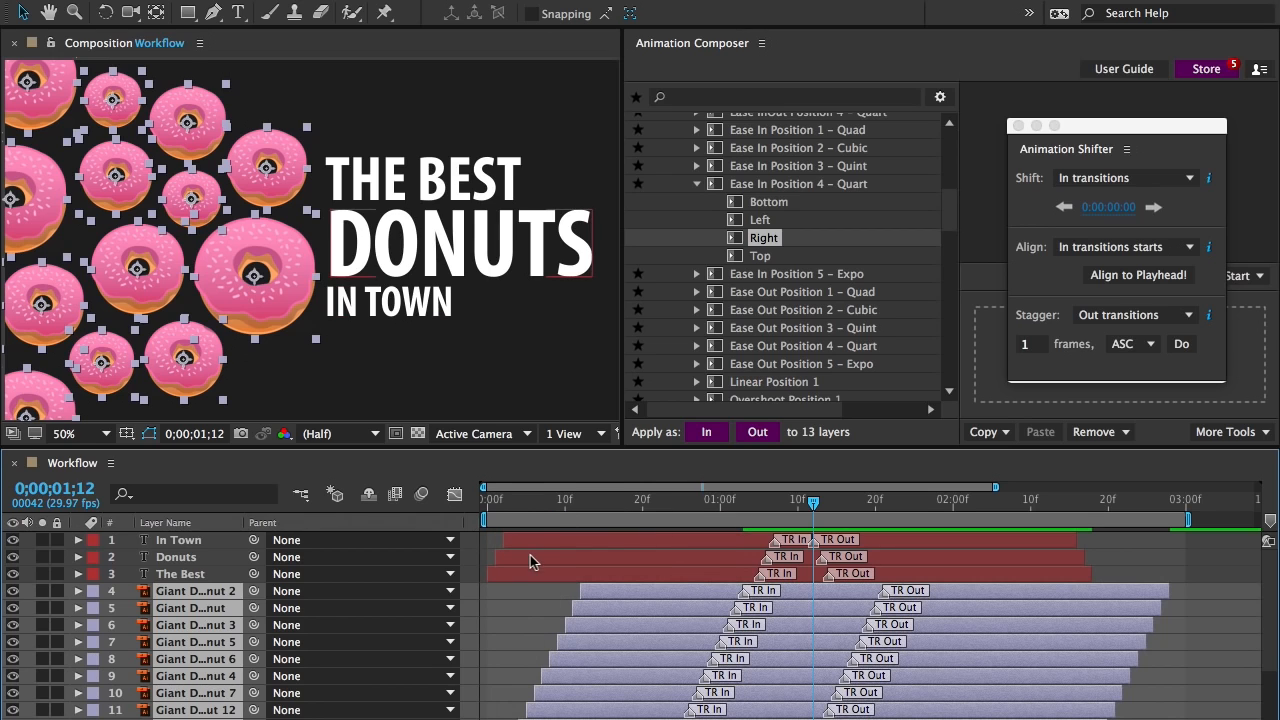
key("space")
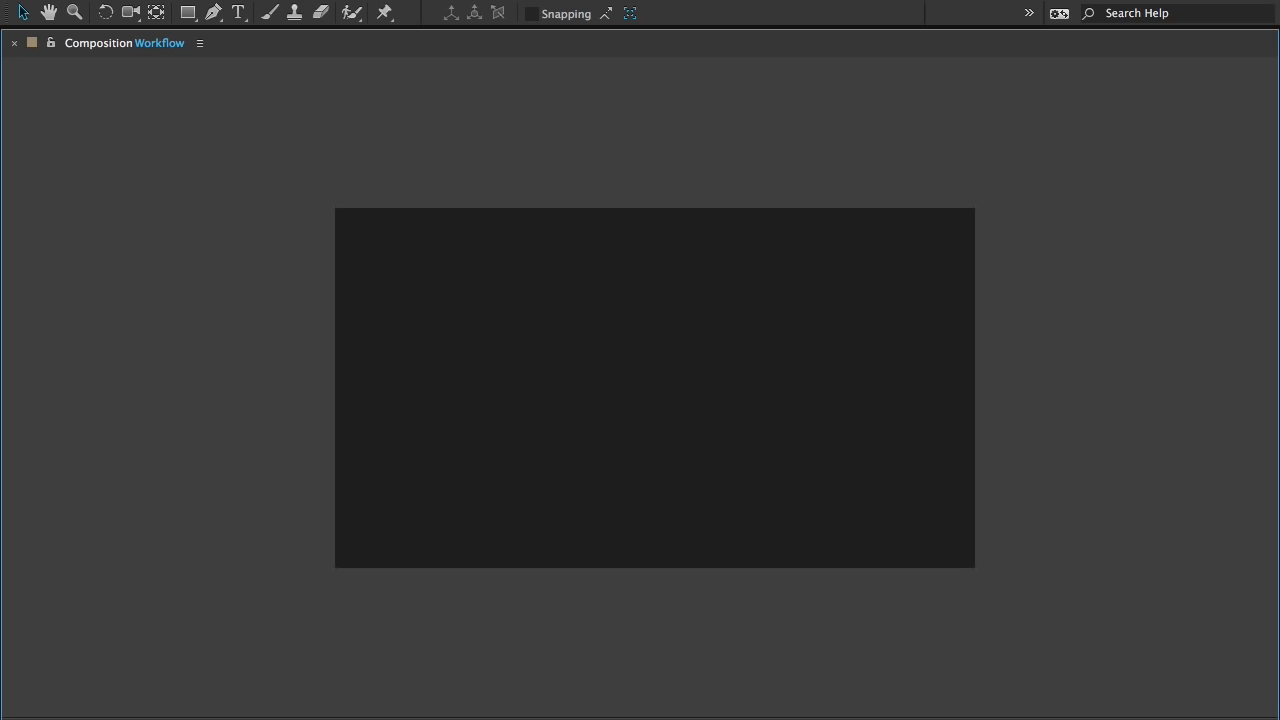
key("space")
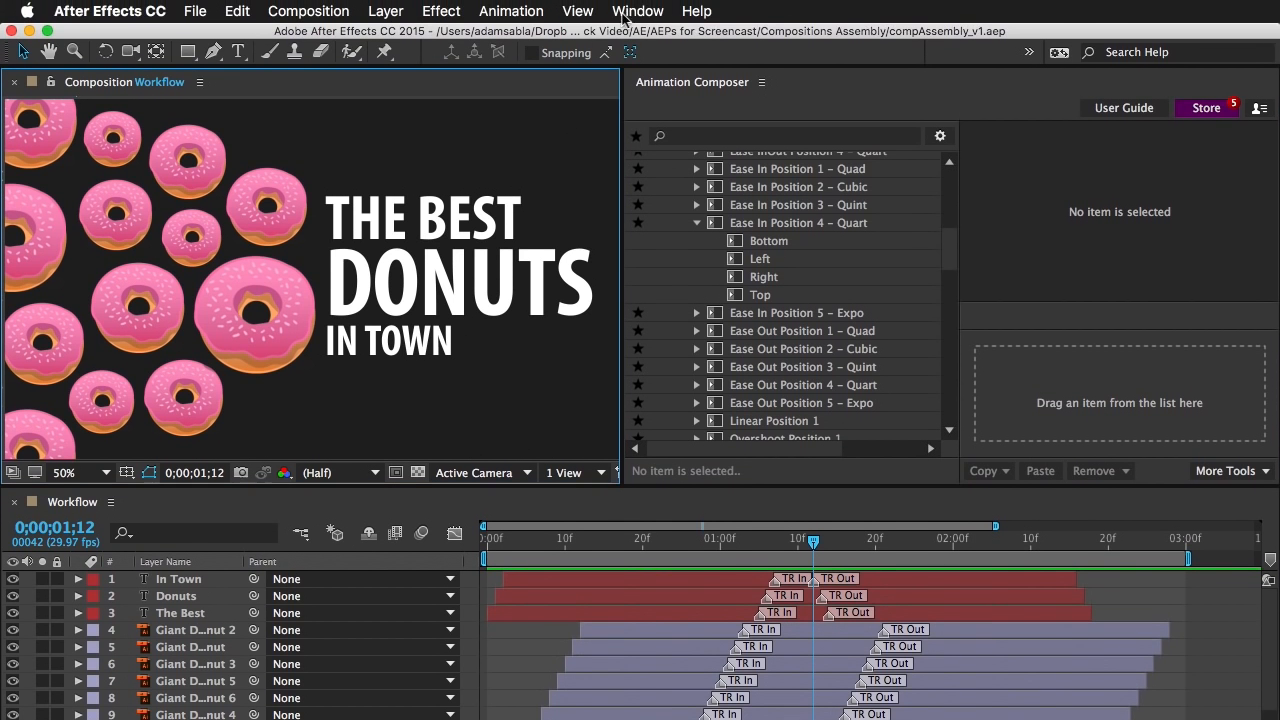
Show the Effect Controls and increase the In Town layer's AC OUT Position Y value beyond 160, judging it at about 0;00;02;03
left_click(628, 12)
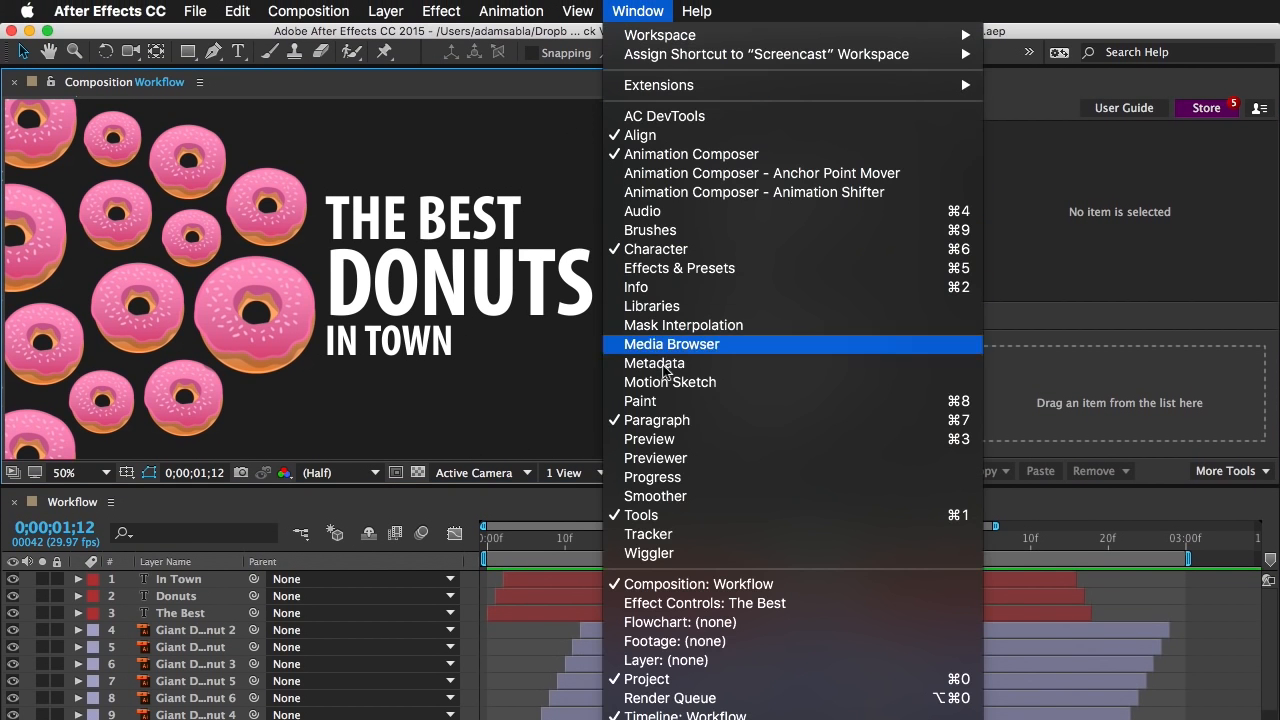
left_click(726, 603)
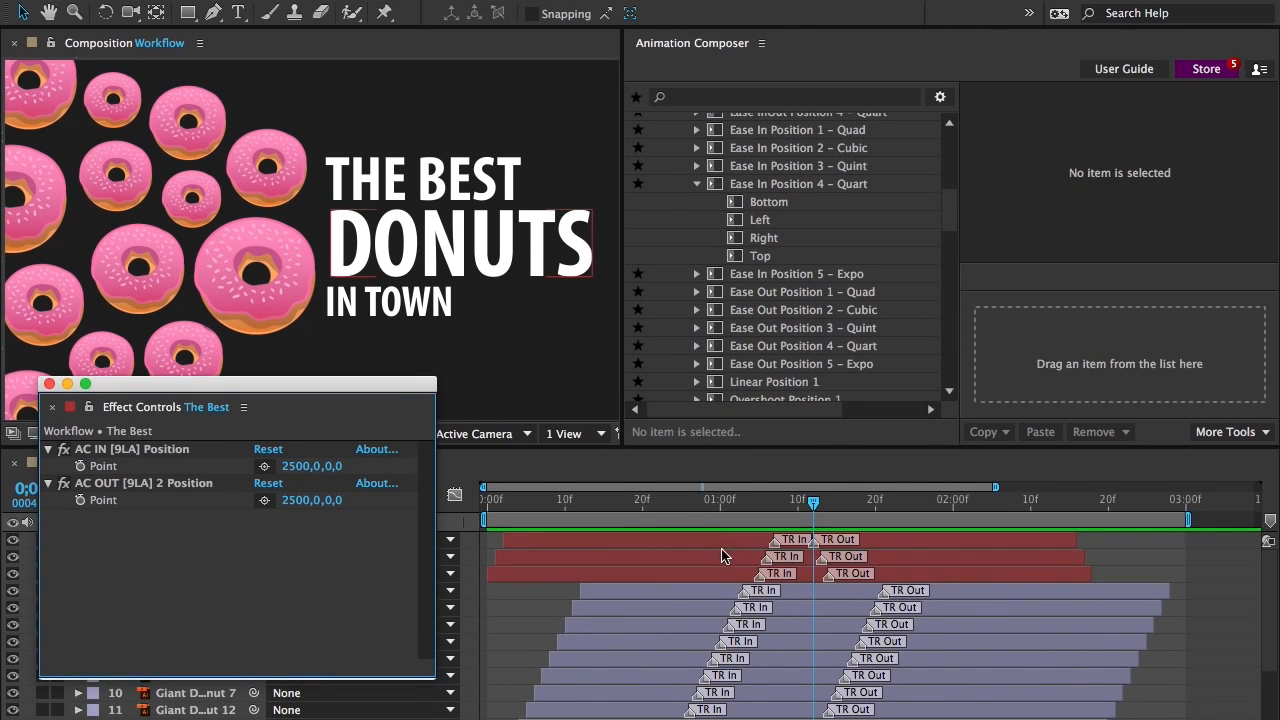
left_click(722, 546)
left_click_drag(337, 501, 391, 501)
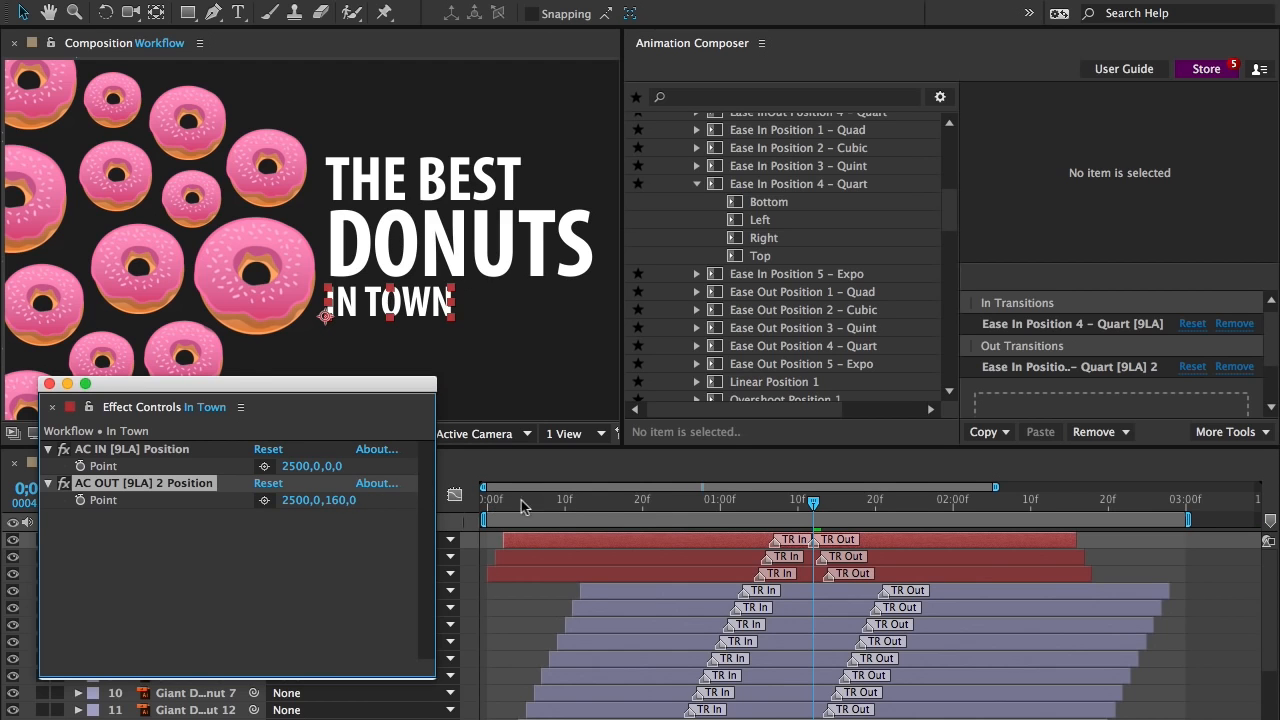
left_click_drag(813, 503, 978, 500)
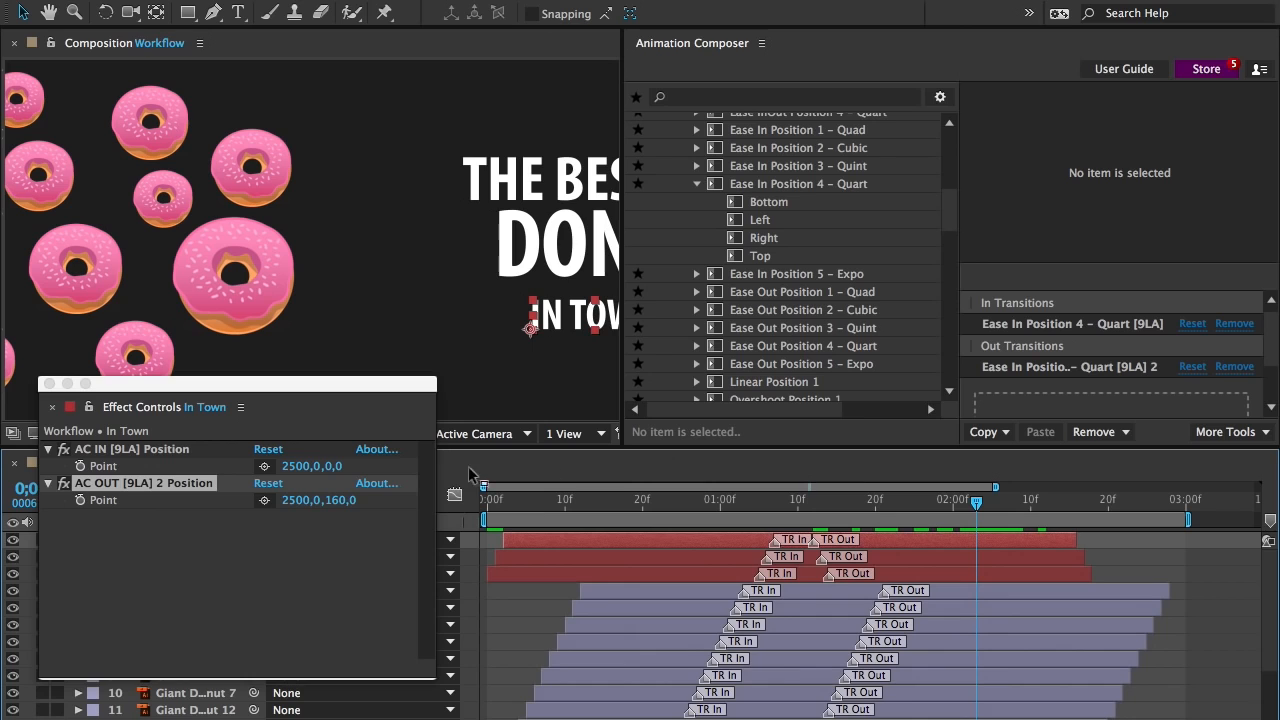
left_click_drag(337, 502, 468, 500)
Set the AC OUT Position Y value to 279 for the Donuts layer and to -663 for The Best layer
key("super+Down")
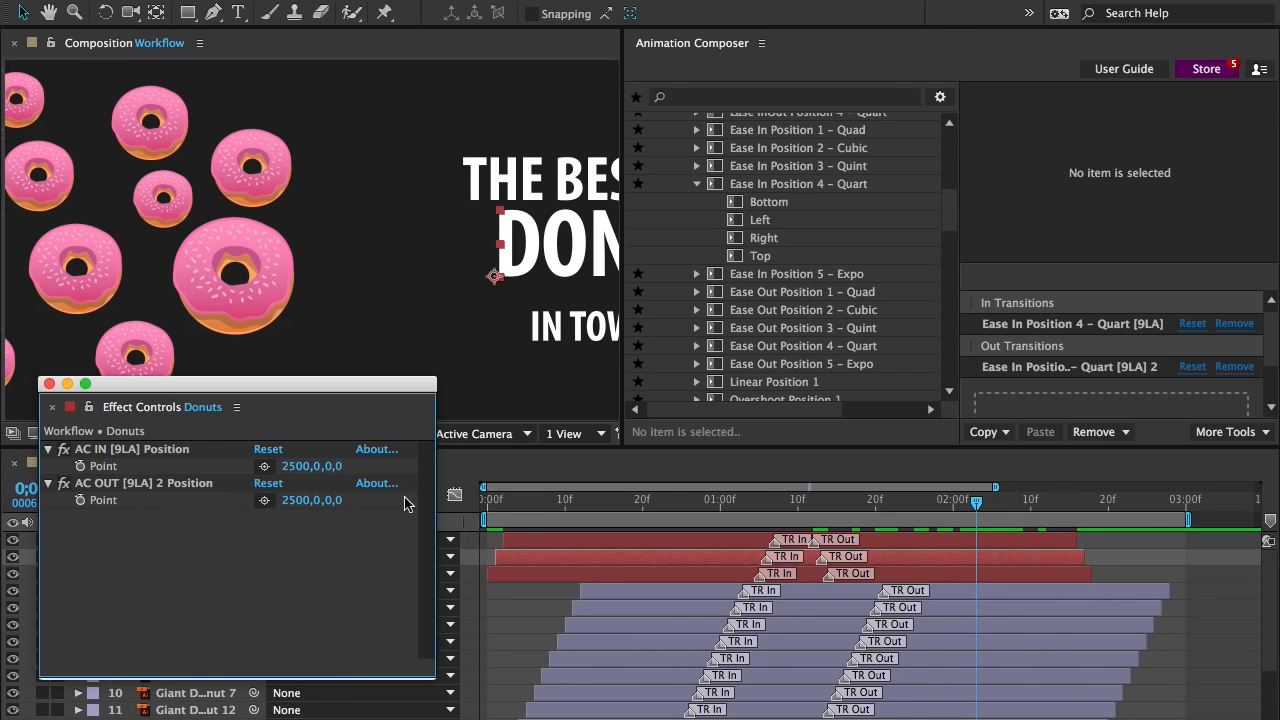
left_click_drag(341, 505, 620, 505)
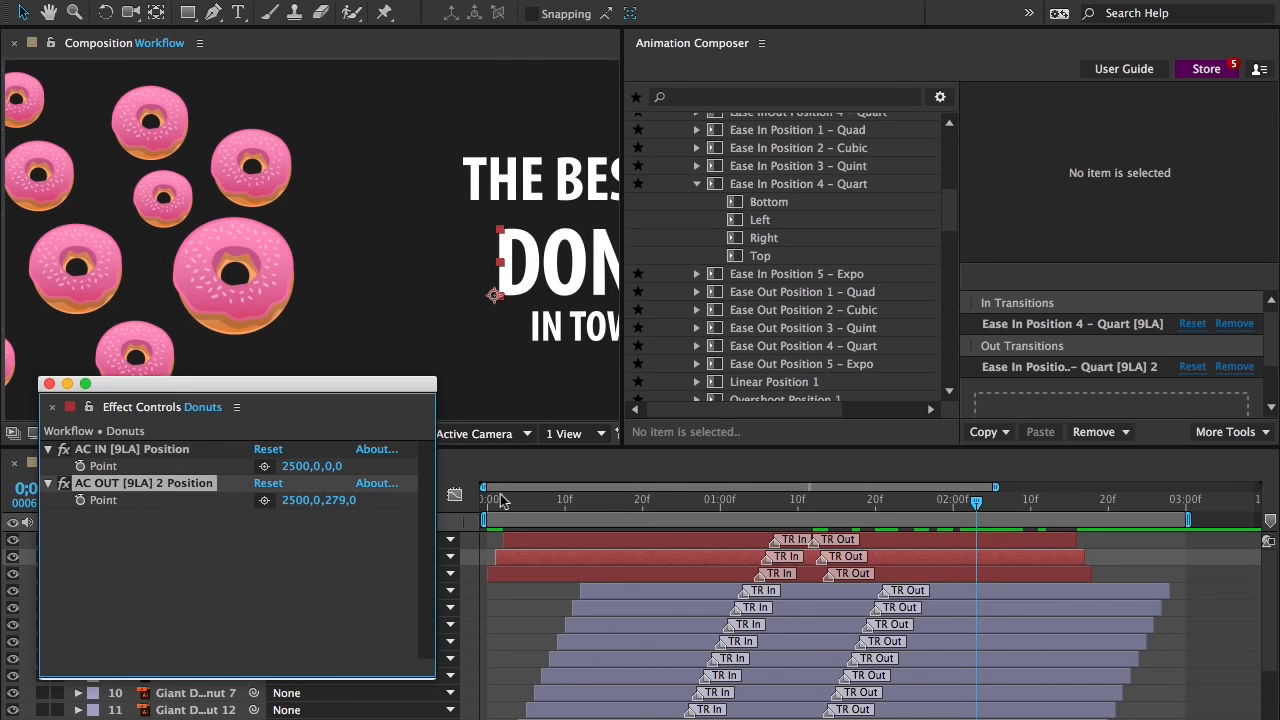
key("super+Down")
left_click_drag(335, 505, 60, 505)
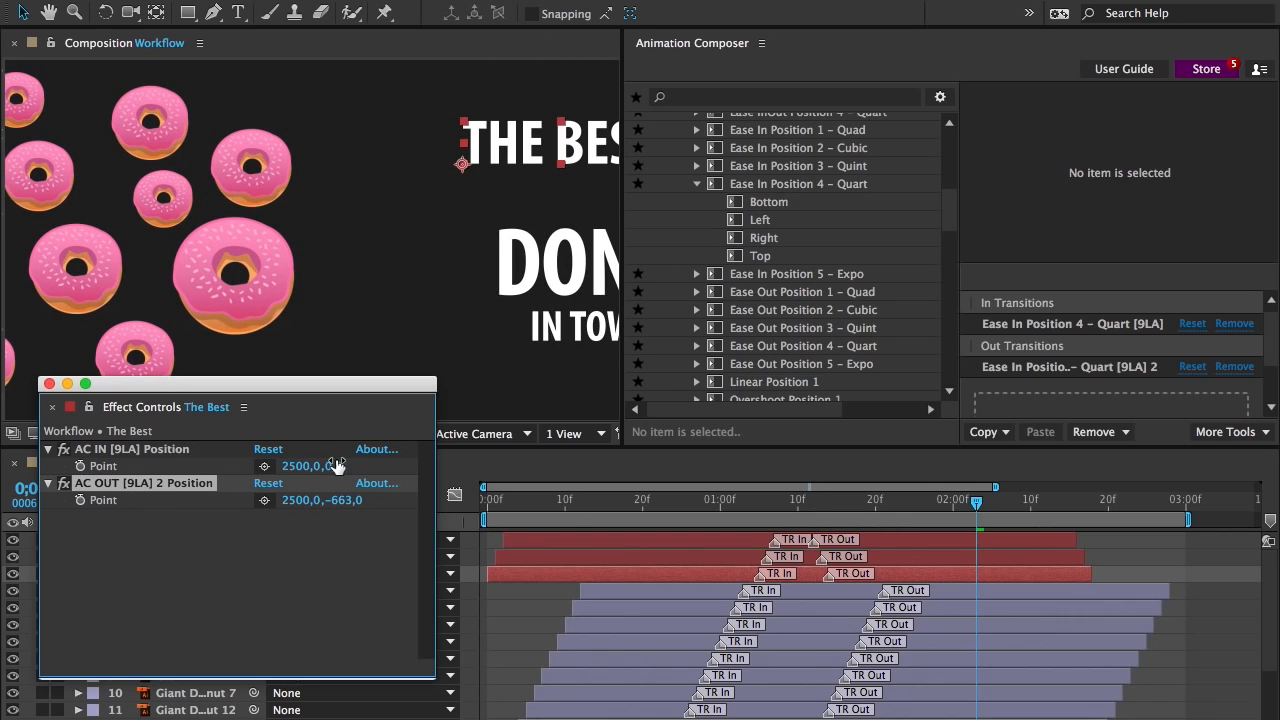
Set the in transition's Number of bounces to 3 for the Giant Doughnut 2 layer
left_click(685, 591)
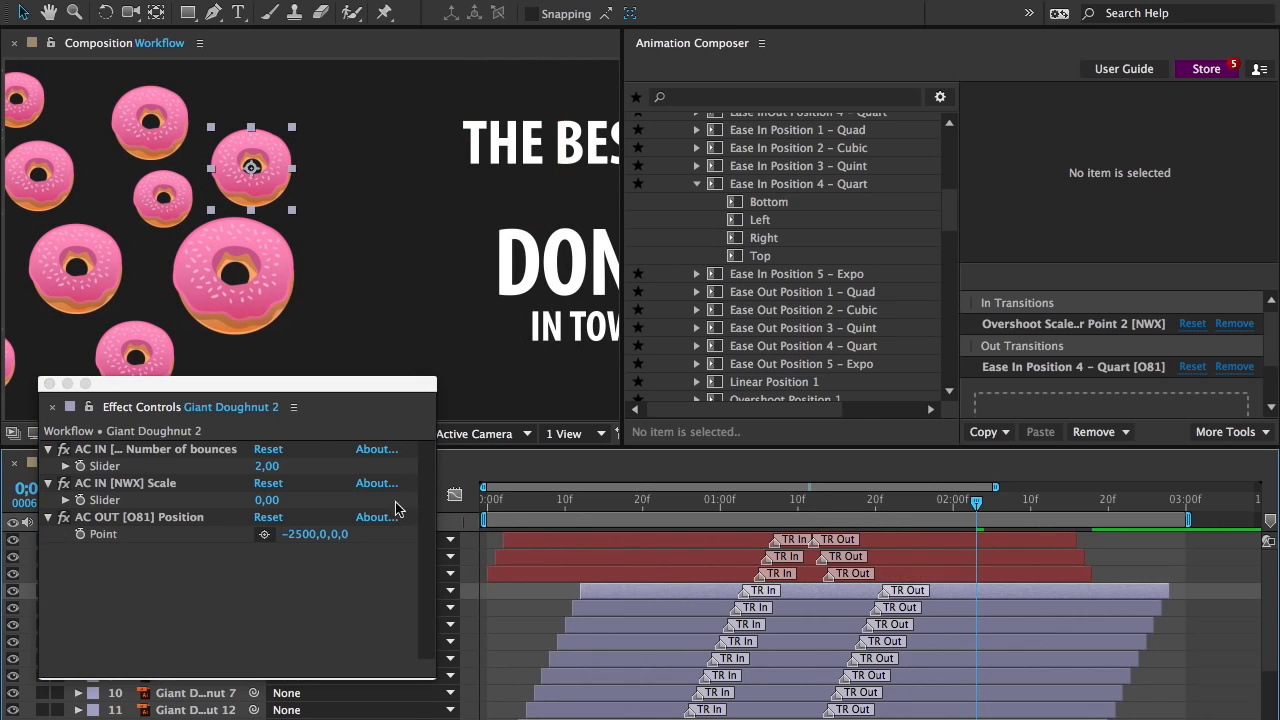
left_click(268, 466)
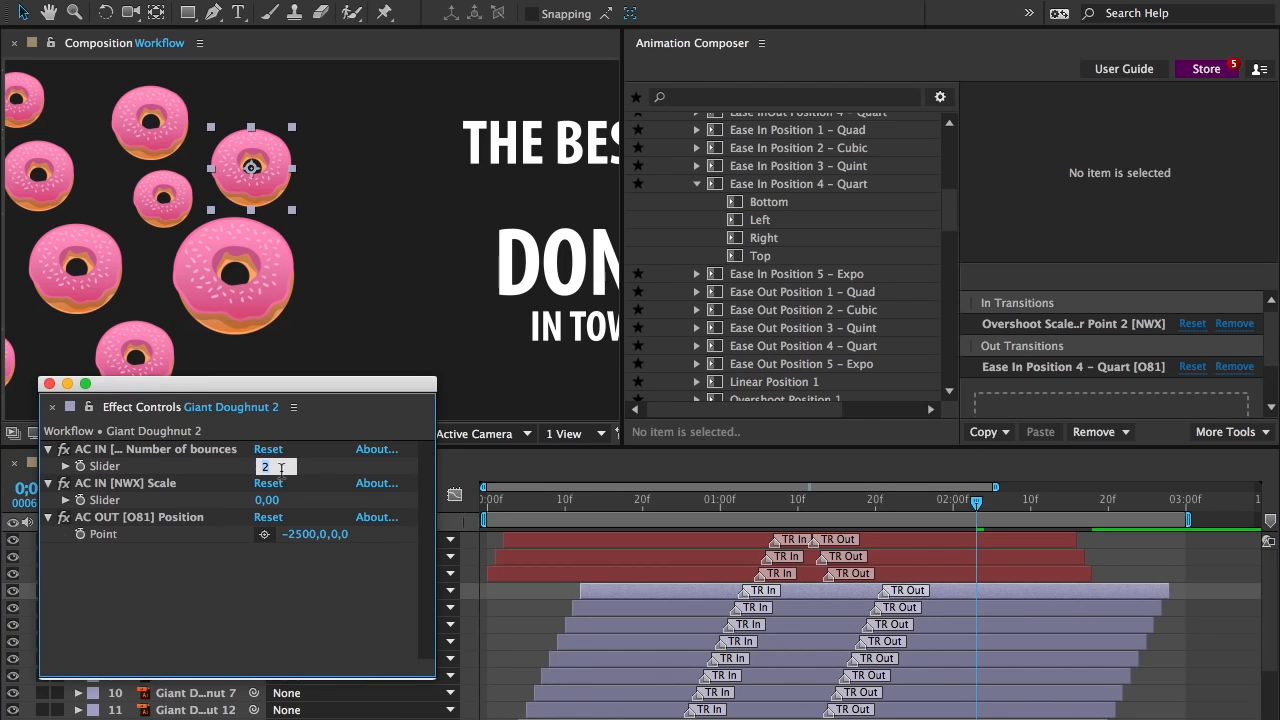
key("Return")
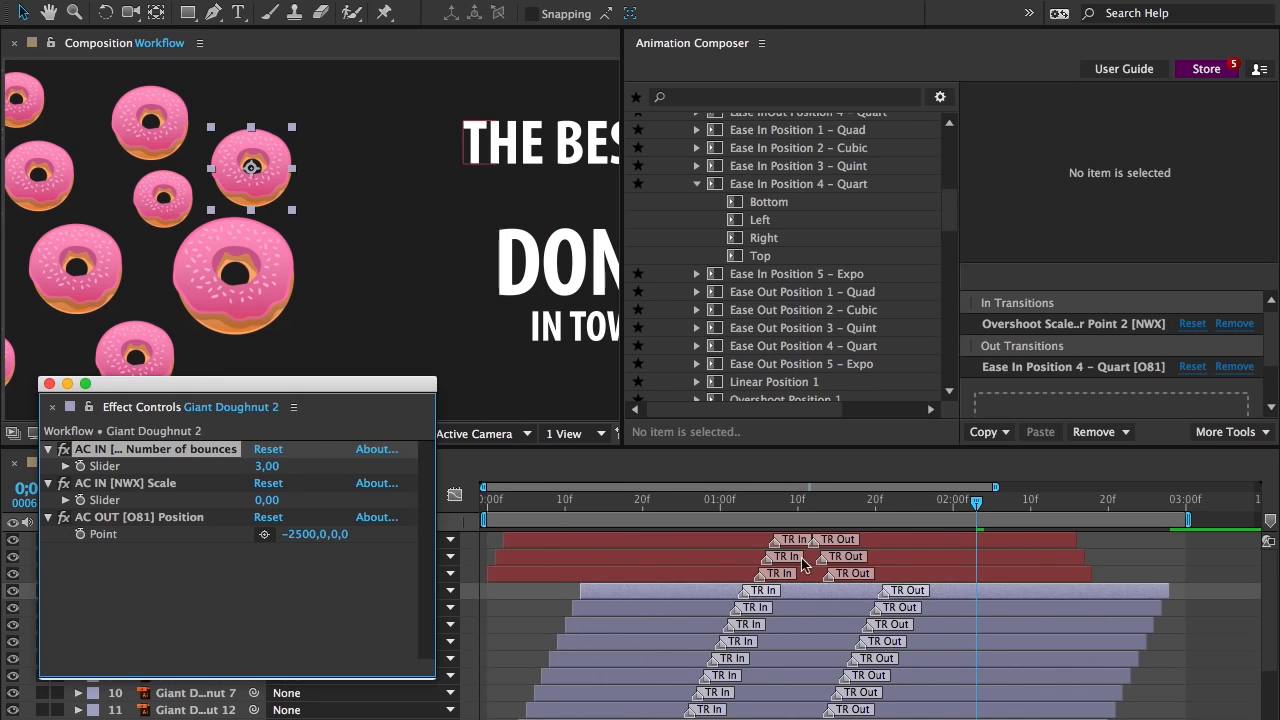
Copy the in transition of Giant Doughnut 2 and replace the in transitions of all other doughnut layers with it
left_click(987, 432)
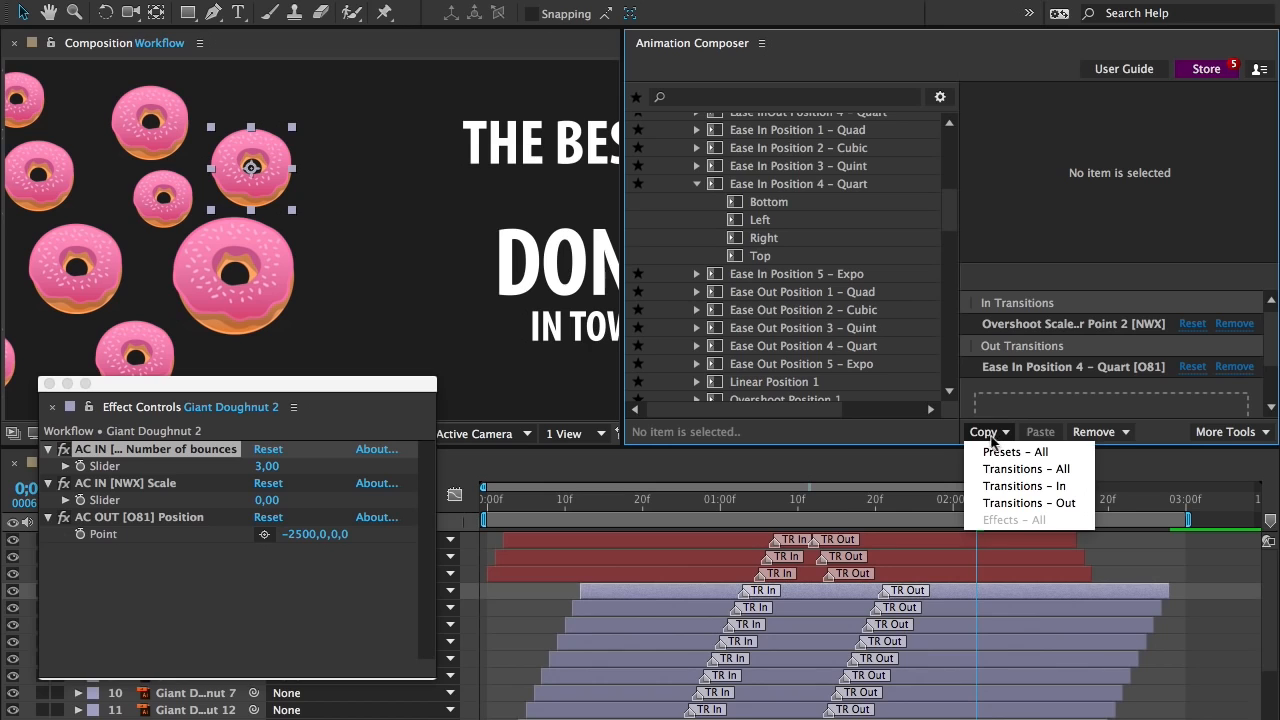
left_click(1015, 486)
left_click(808, 605)
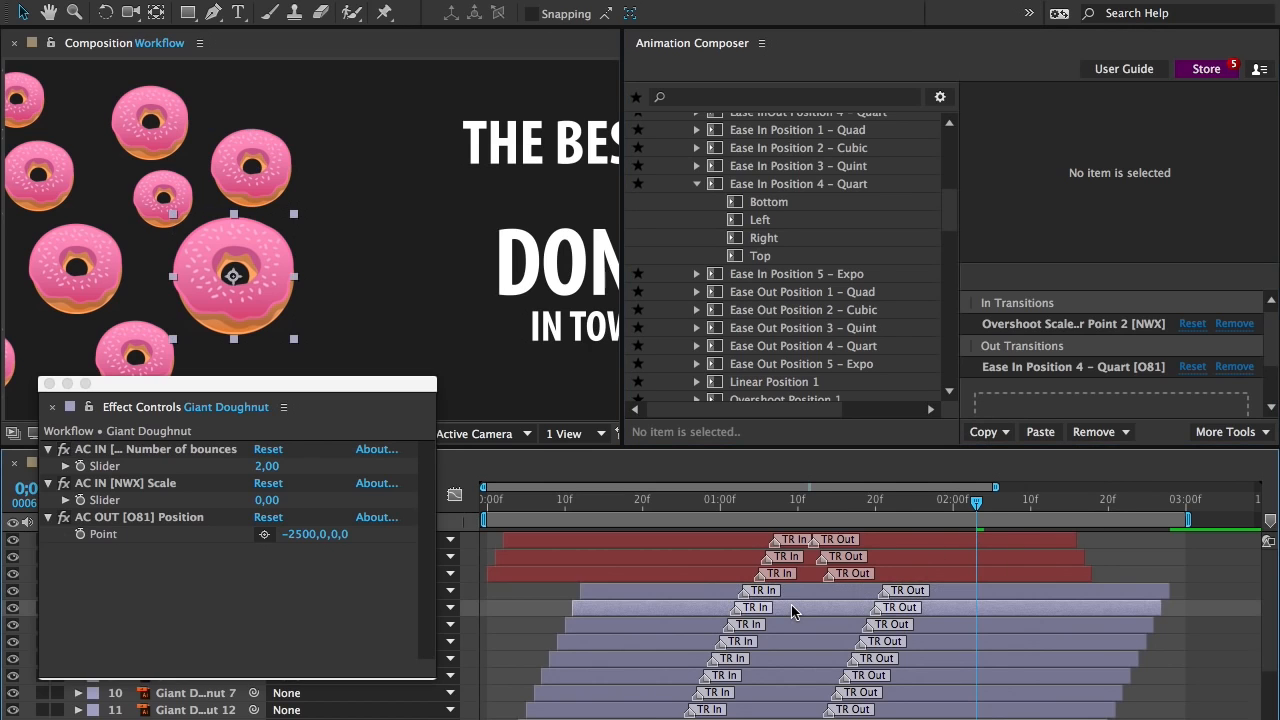
scroll(791, 611, "down", 3)
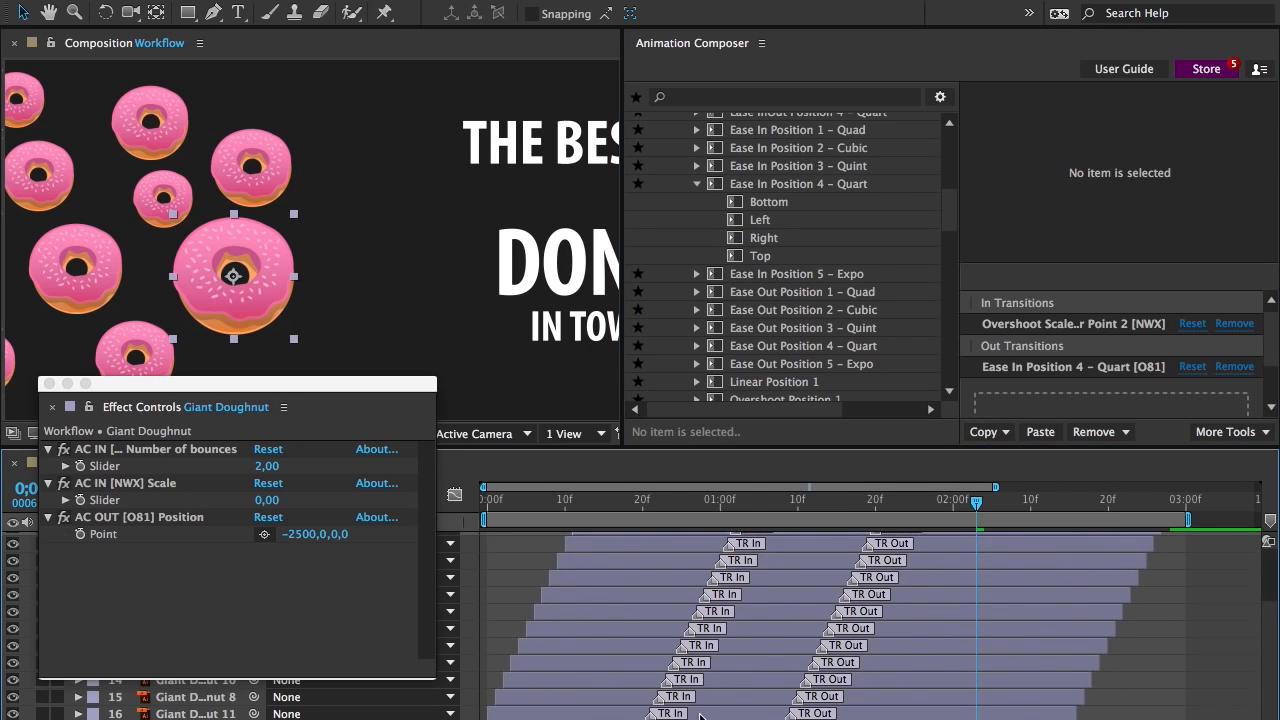
key("super+a")
left_click(1085, 434)
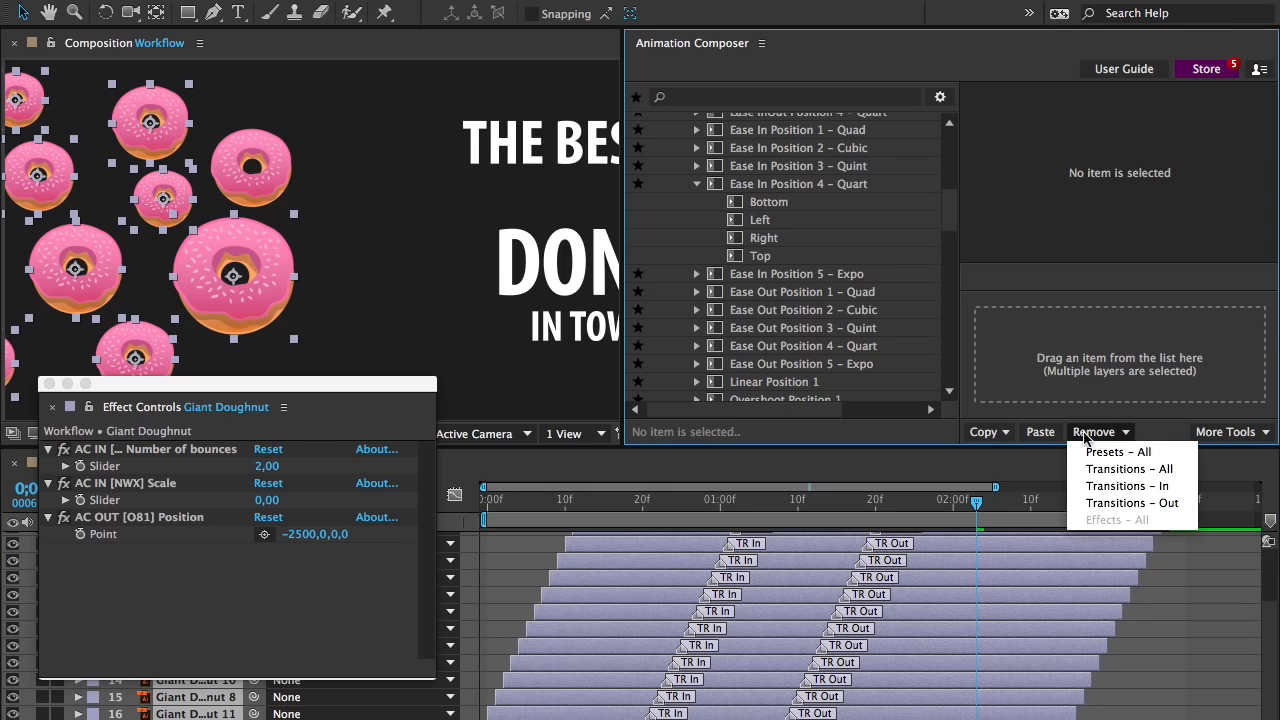
left_click(1110, 486)
left_click(1040, 432)
scroll(970, 588, "up", 5)
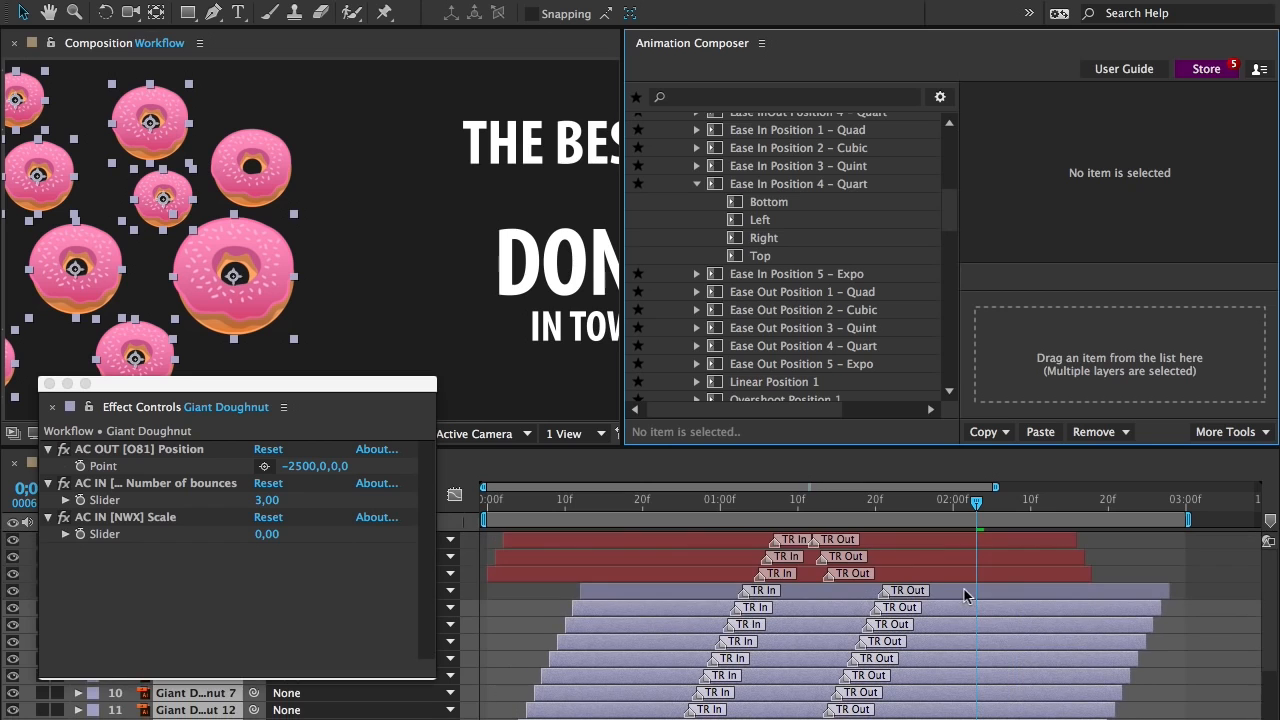
Close the Effect Controls window and preview the Workflow animation
left_click(49, 384)
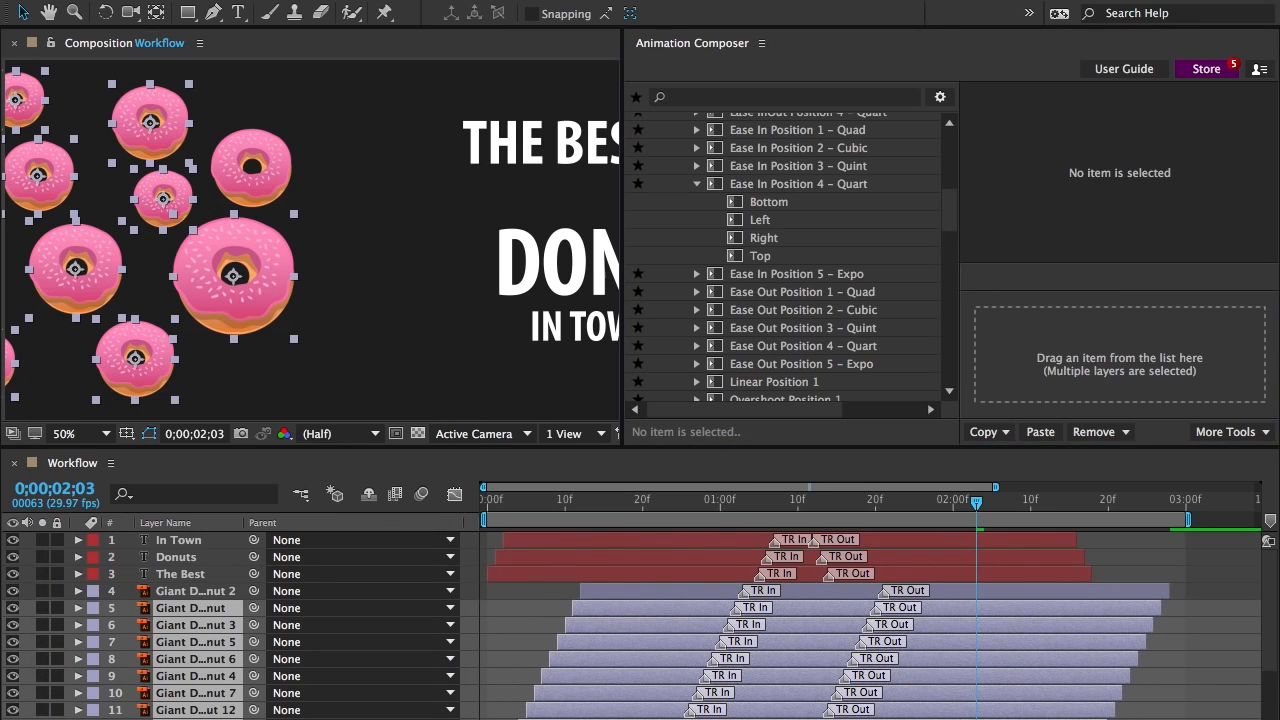
key("space")
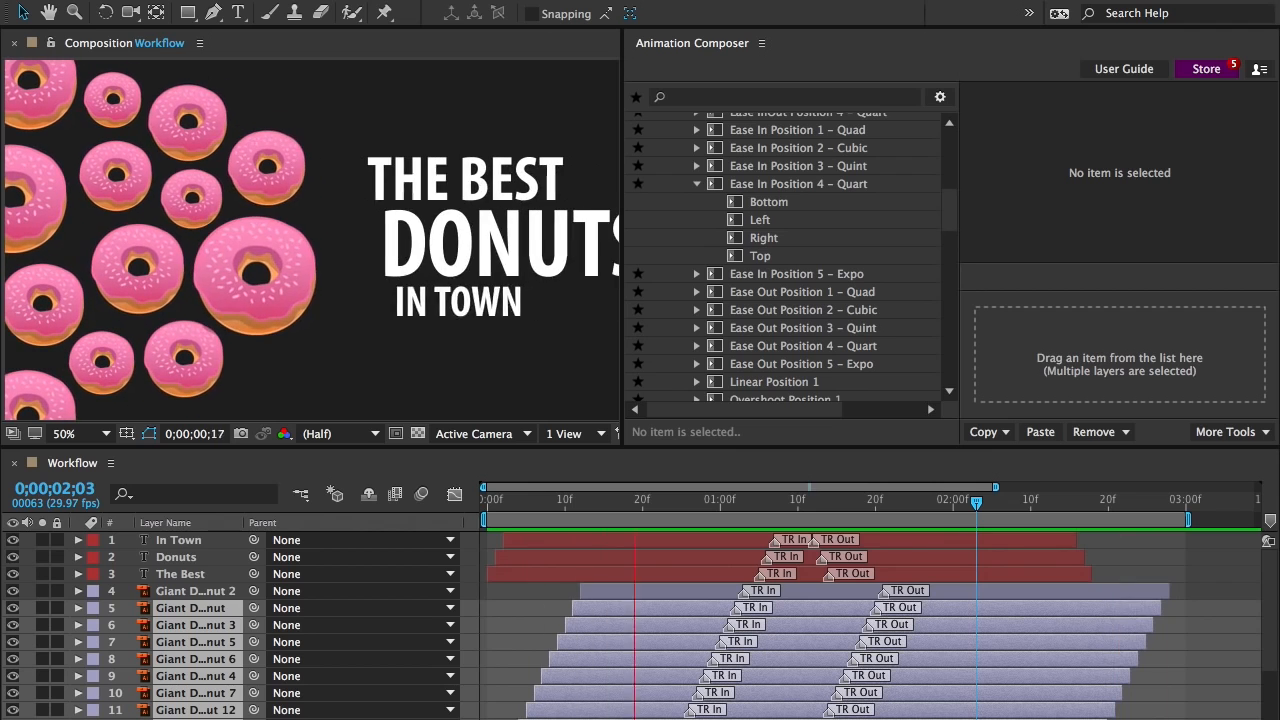
key("space")
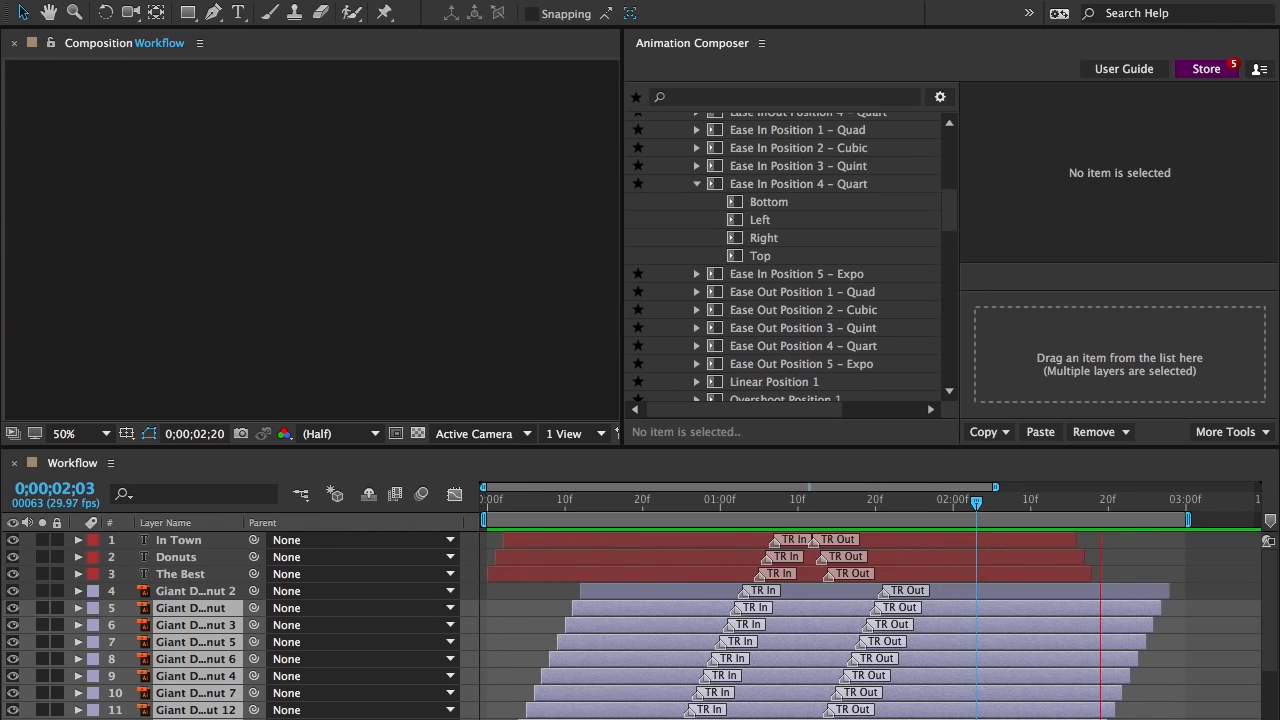
At 0;00;01;10, select all doughnut layers and use the Transition Shifter to delay their in transitions by about 7 frames
left_click(798, 508)
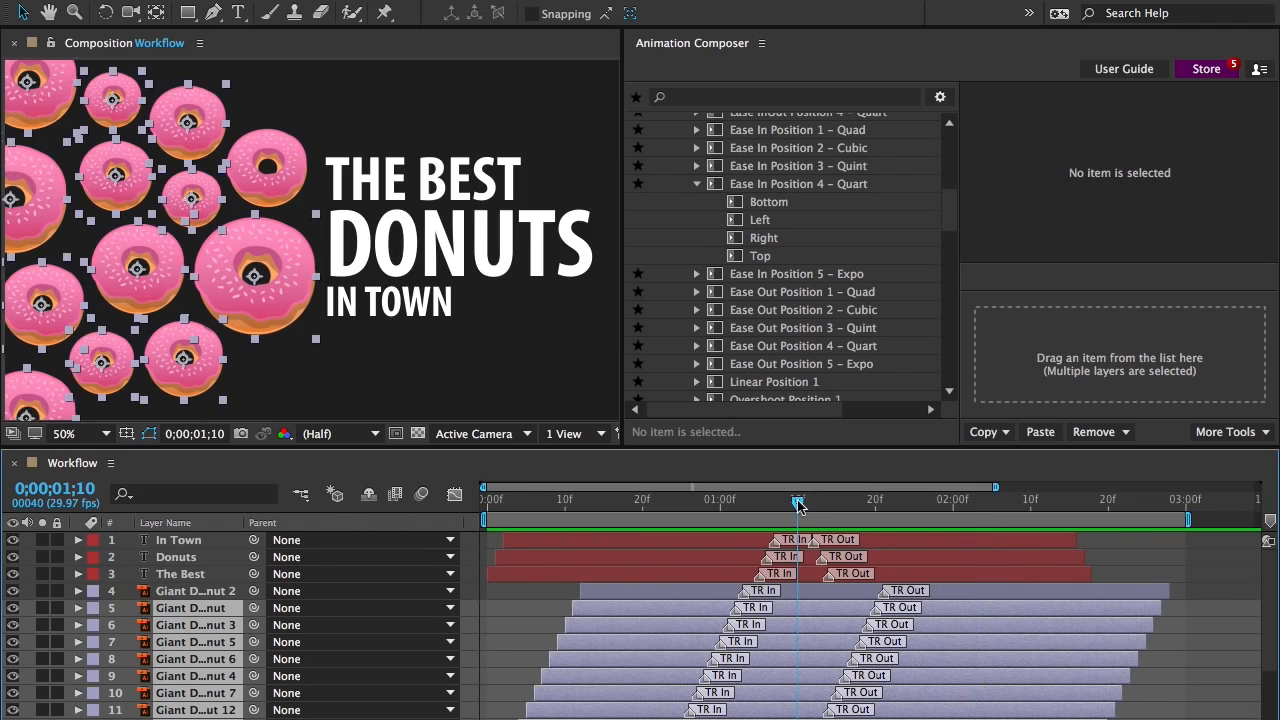
left_click_drag(284, 68, 54, 416)
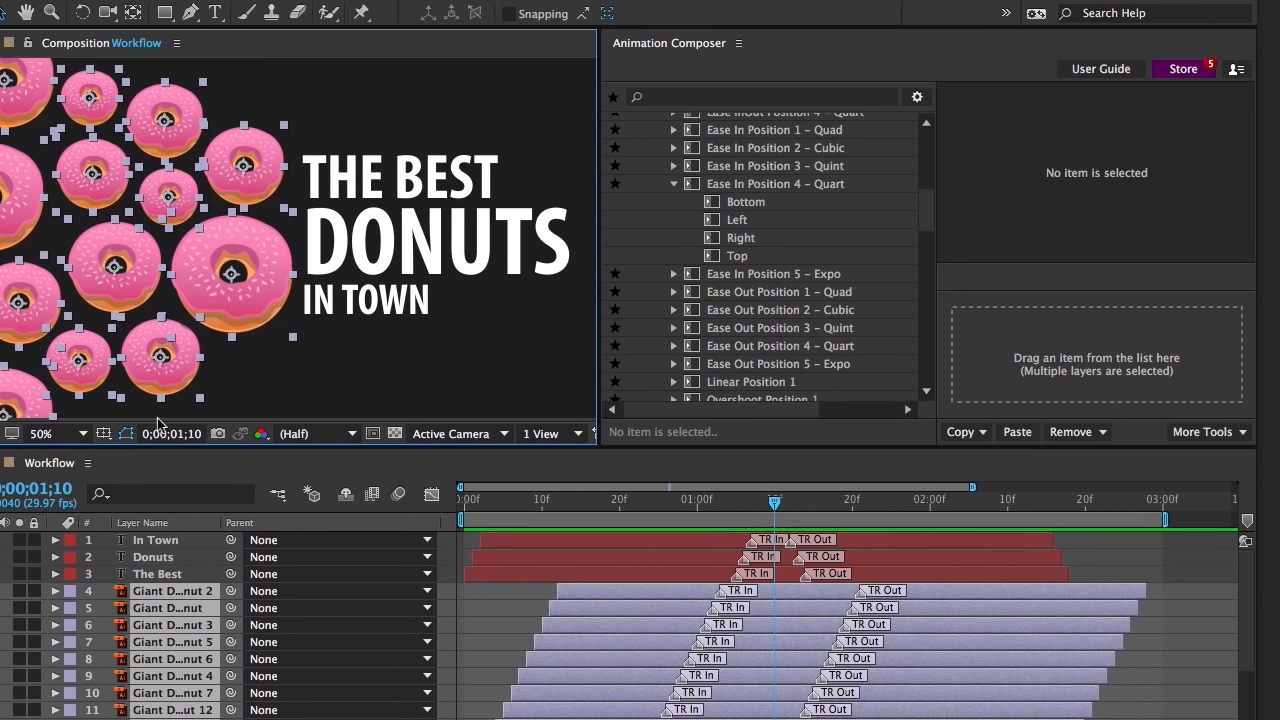
left_click(1223, 433)
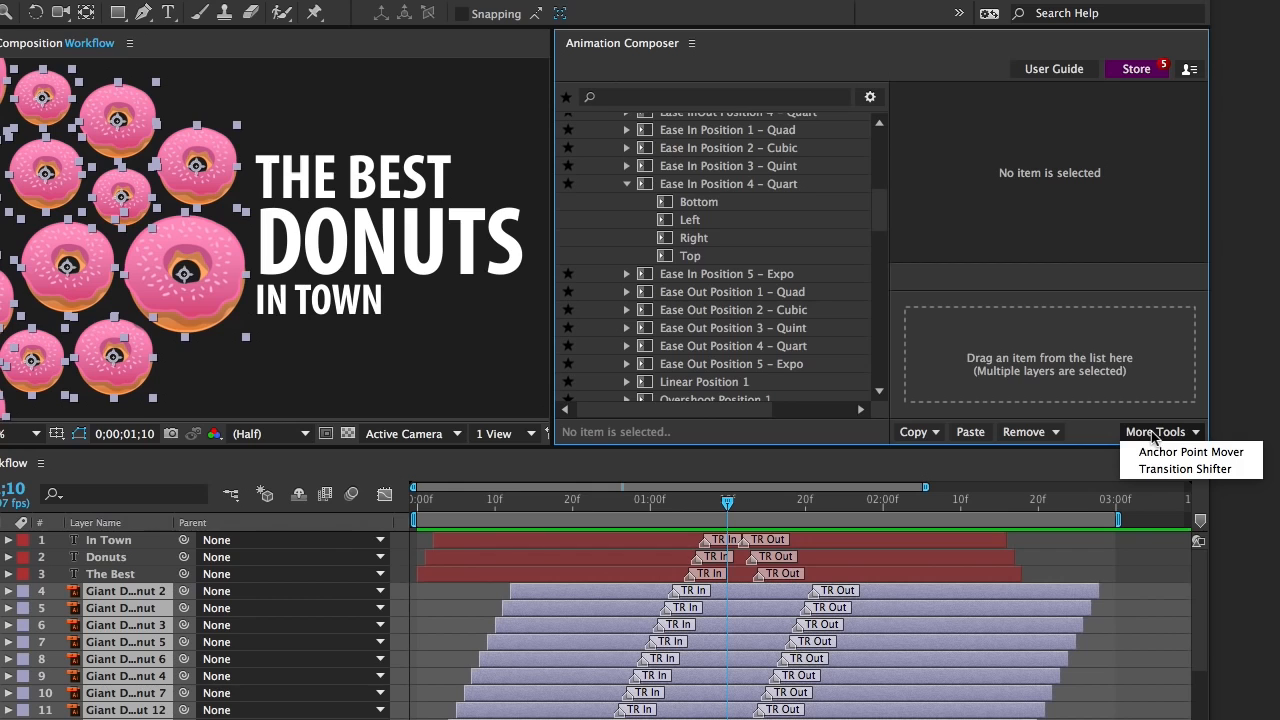
left_click(1150, 468)
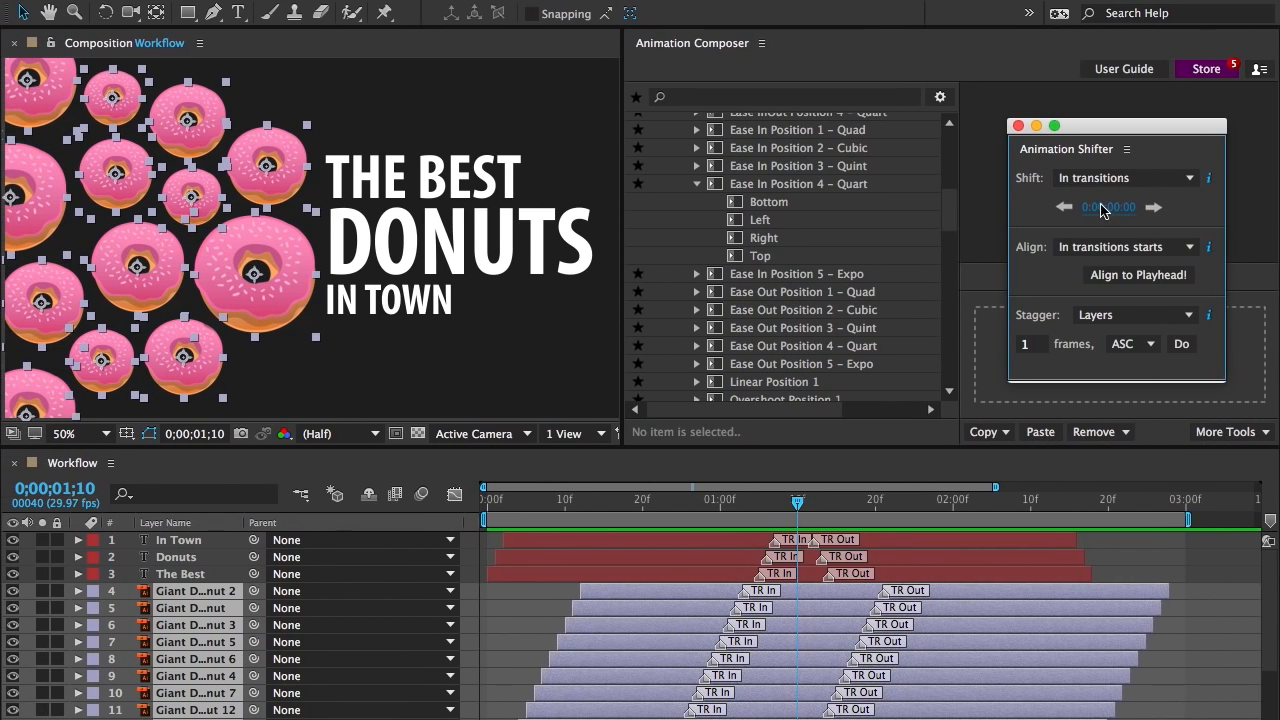
left_click_drag(1101, 205, 1109, 205)
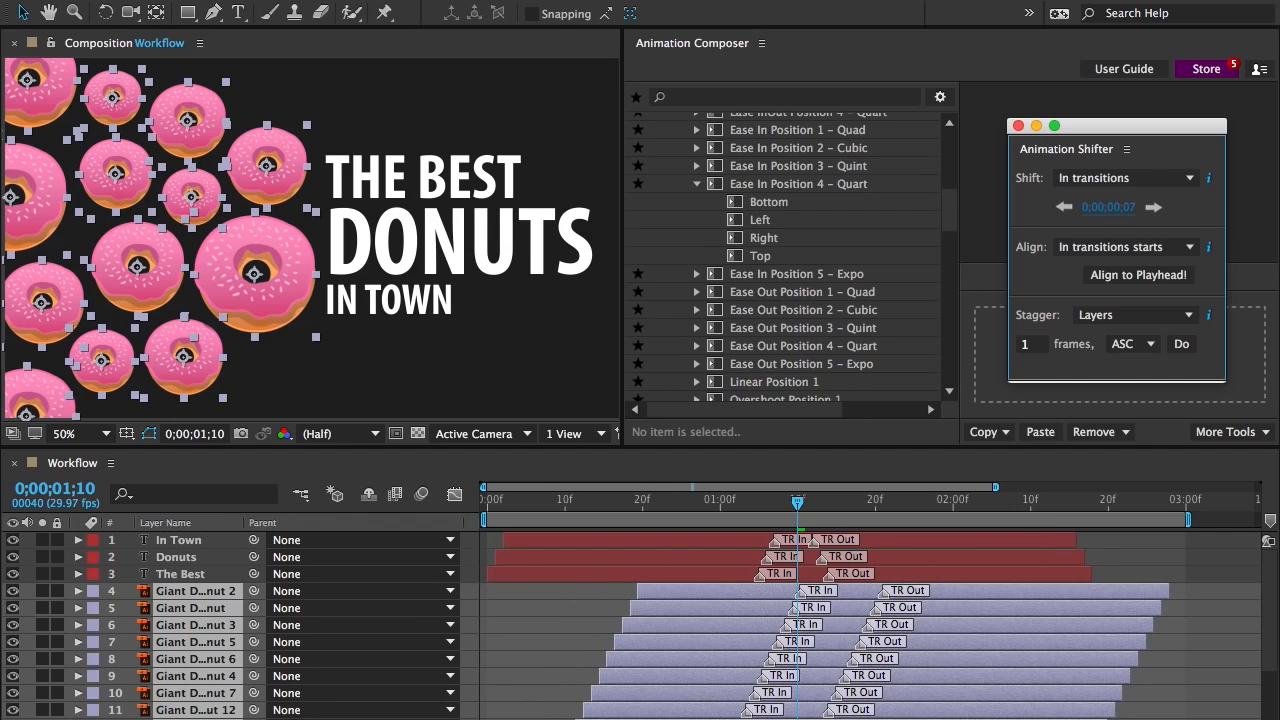
Shift the doughnut layers' out transition markers by -10 frames and close the Animation Shifter
left_click(1111, 181)
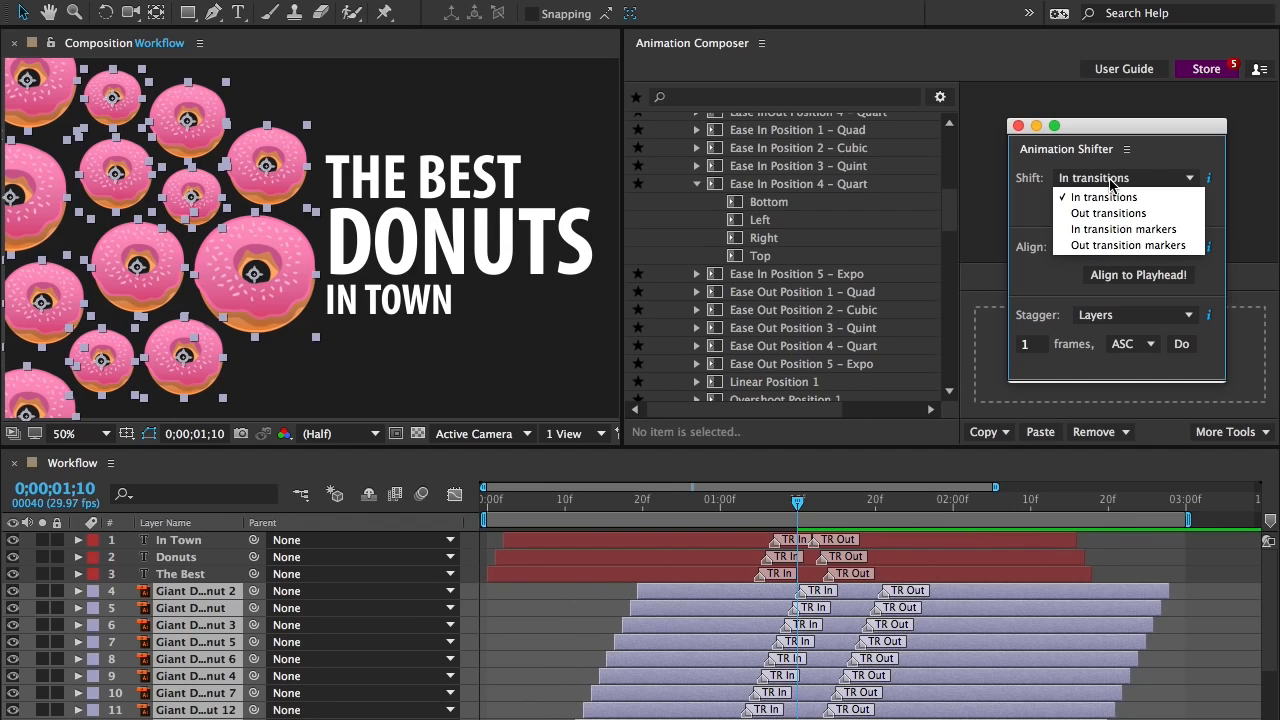
left_click(1122, 245)
left_click(1110, 207)
type("-")
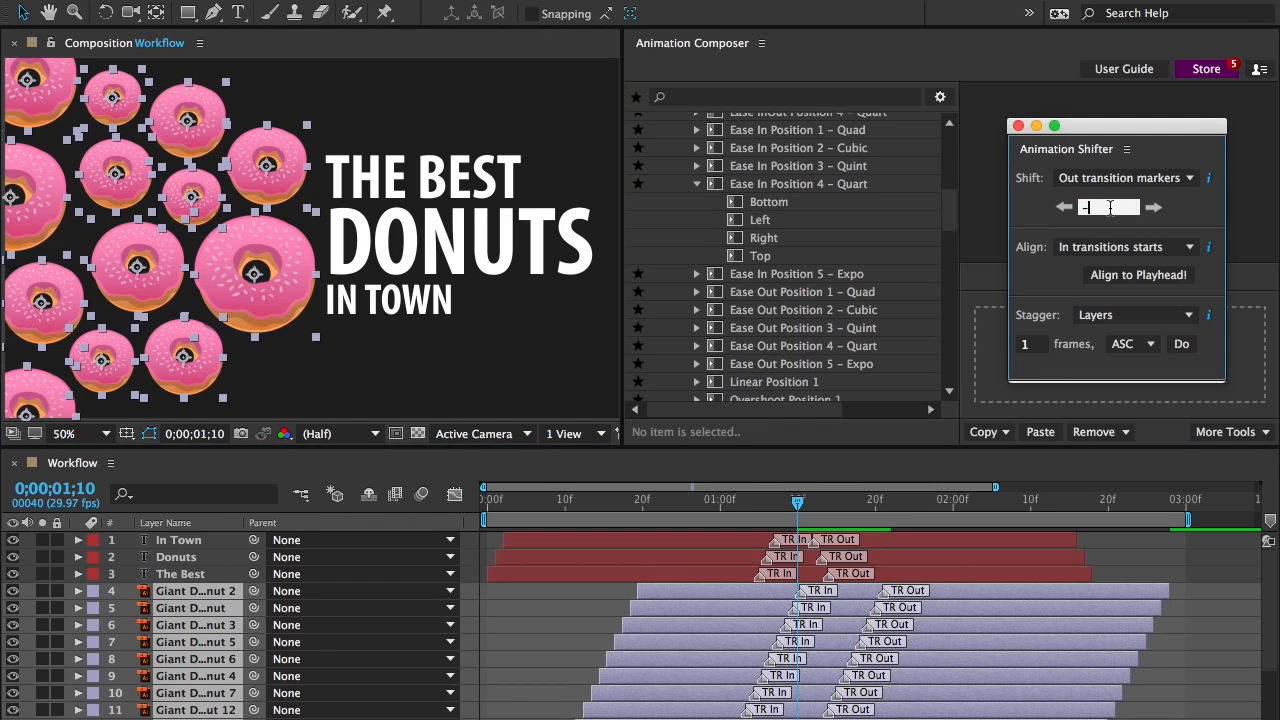
type("10")
key("Return")
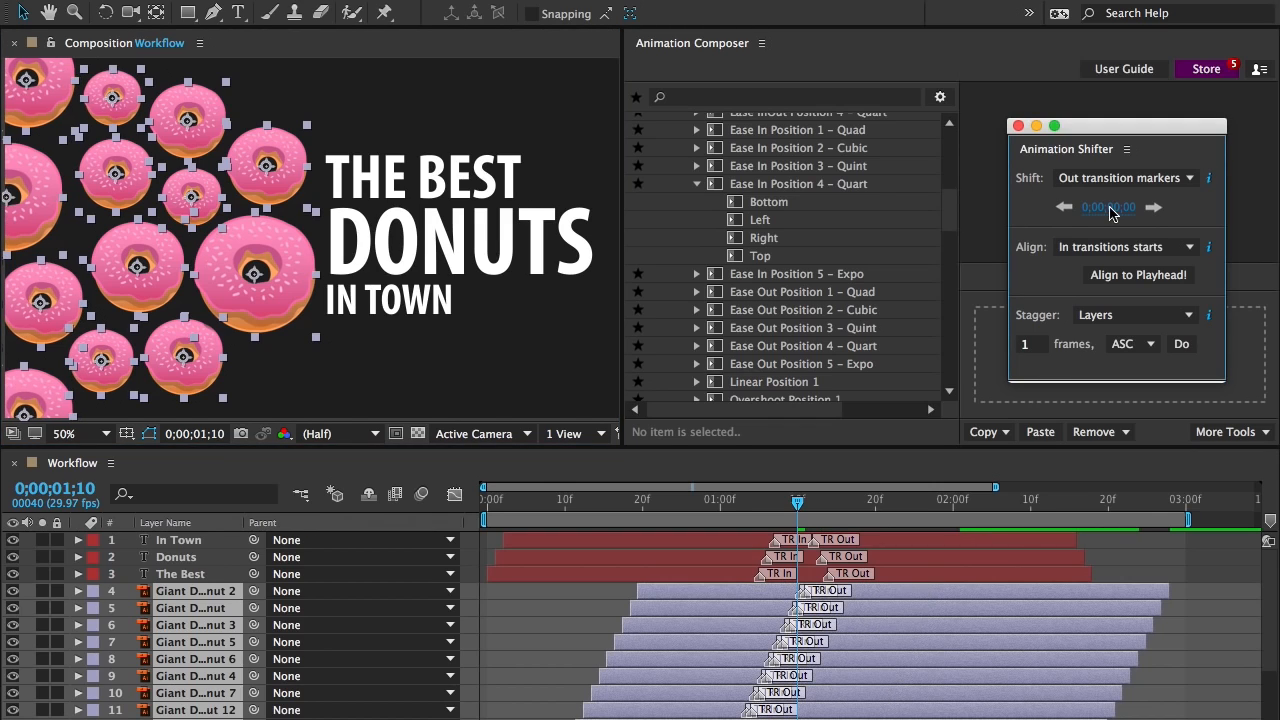
left_click(1017, 127)
In the Chart 1 composition, shorten Bar 1 and Bar 4 to about the 5k label, stretch Bar 2 above 20k, and preview the animation
key("space")
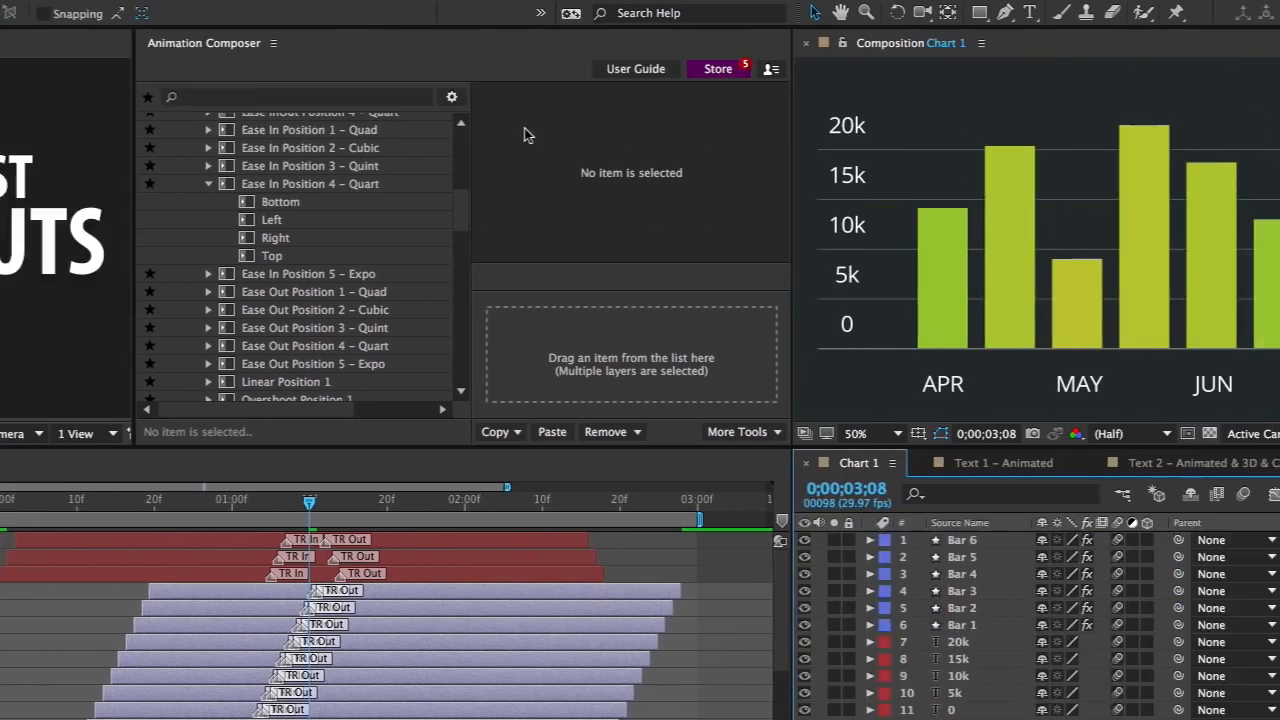
key("space")
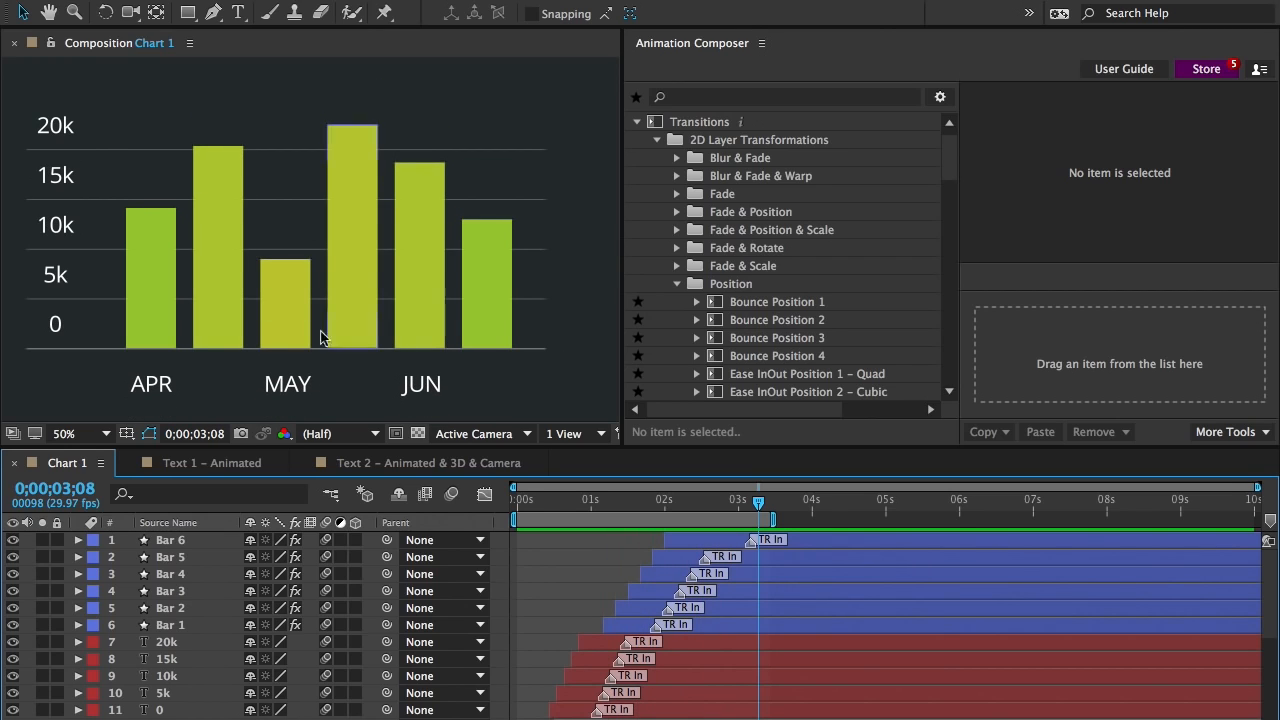
left_click(157, 282)
left_click_drag(152, 212, 152, 275)
left_click(215, 240)
left_click_drag(220, 135, 218, 108)
left_click(345, 147)
left_click_drag(352, 130, 360, 277)
key("space")
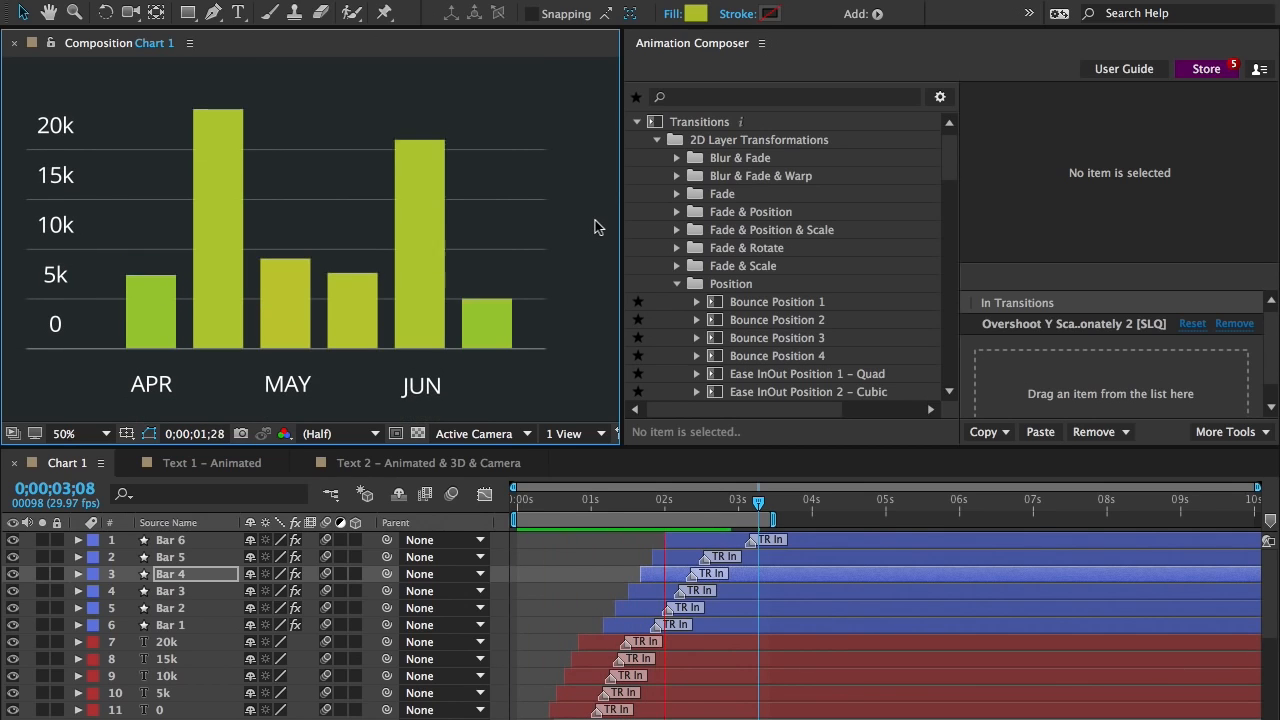
key("space")
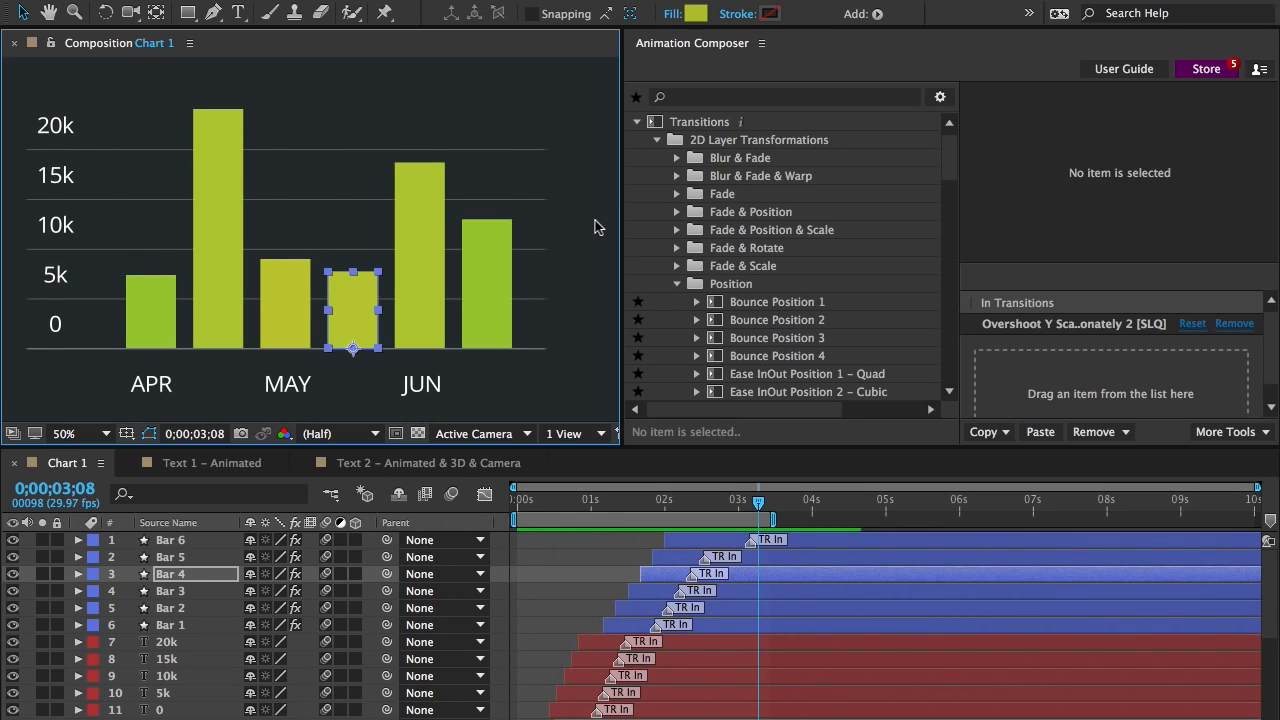
Open the Text 1 – Animated composition, preview it in a maximized Composition view, and look through its layers' transitions
left_click(224, 462)
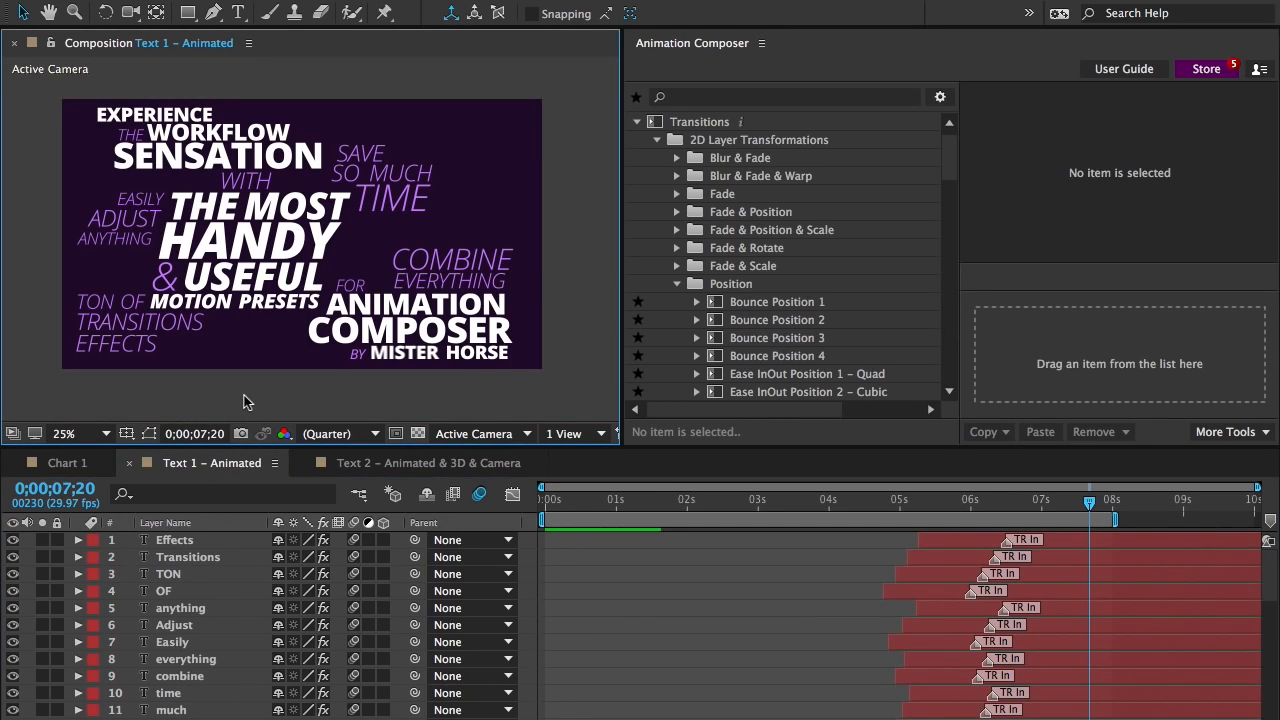
key("grave")
key("period")
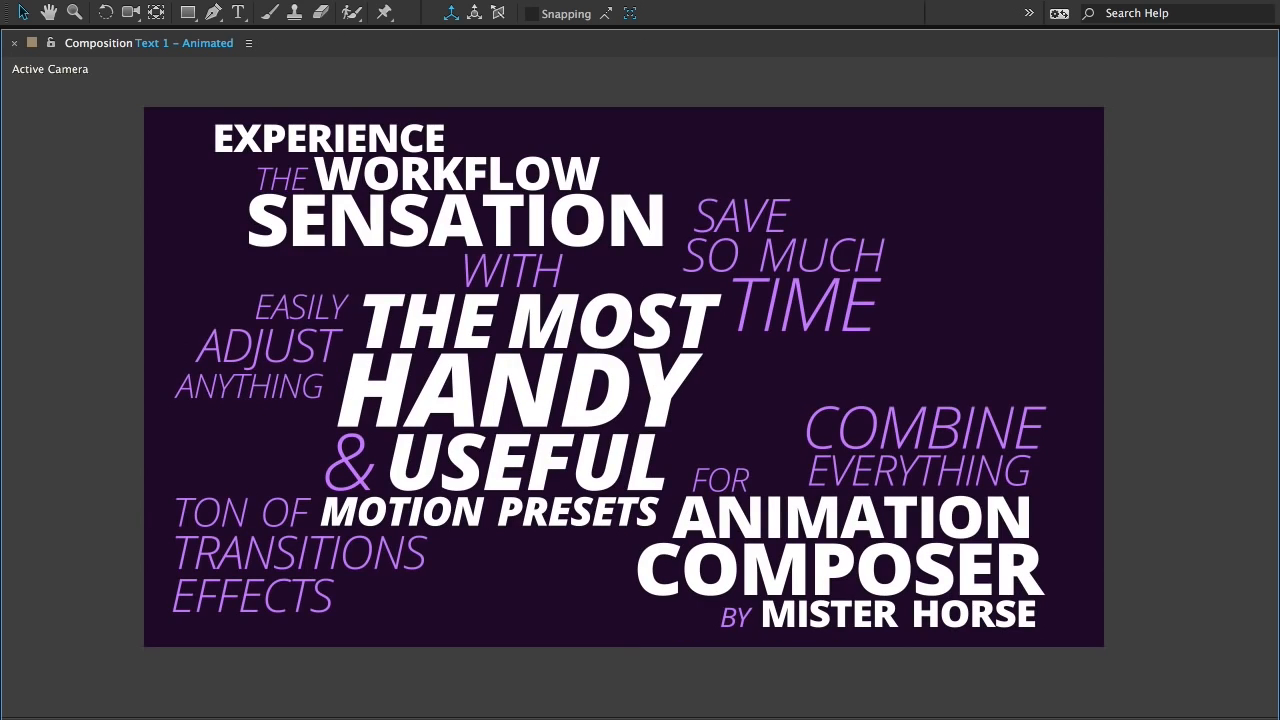
key("space")
key("grave")
scroll(250, 386, "down", 2)
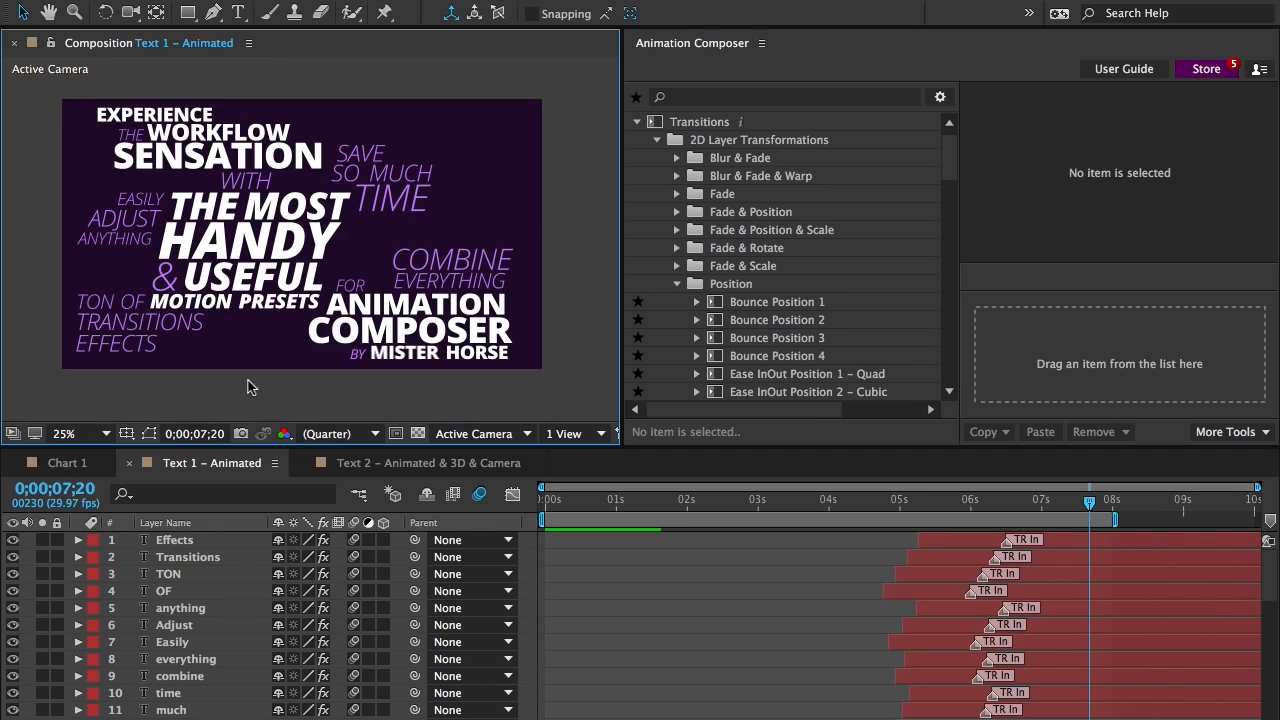
mouse_move(1263, 572)
left_mouse_down()
mouse_move(1267, 688)
mouse_move(1275, 553)
left_mouse_up()
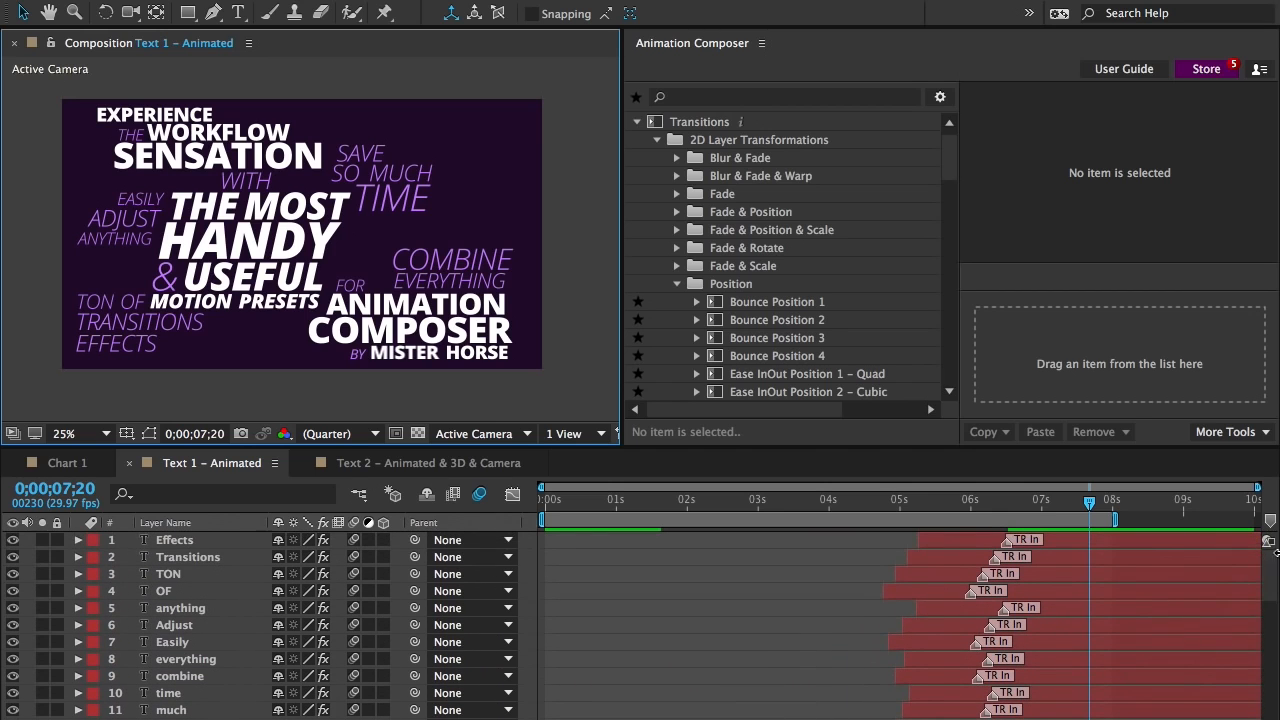
Open the Text 2 – Animated & 3D & Camera composition and select the Camera Rig Null layer
left_click(457, 466)
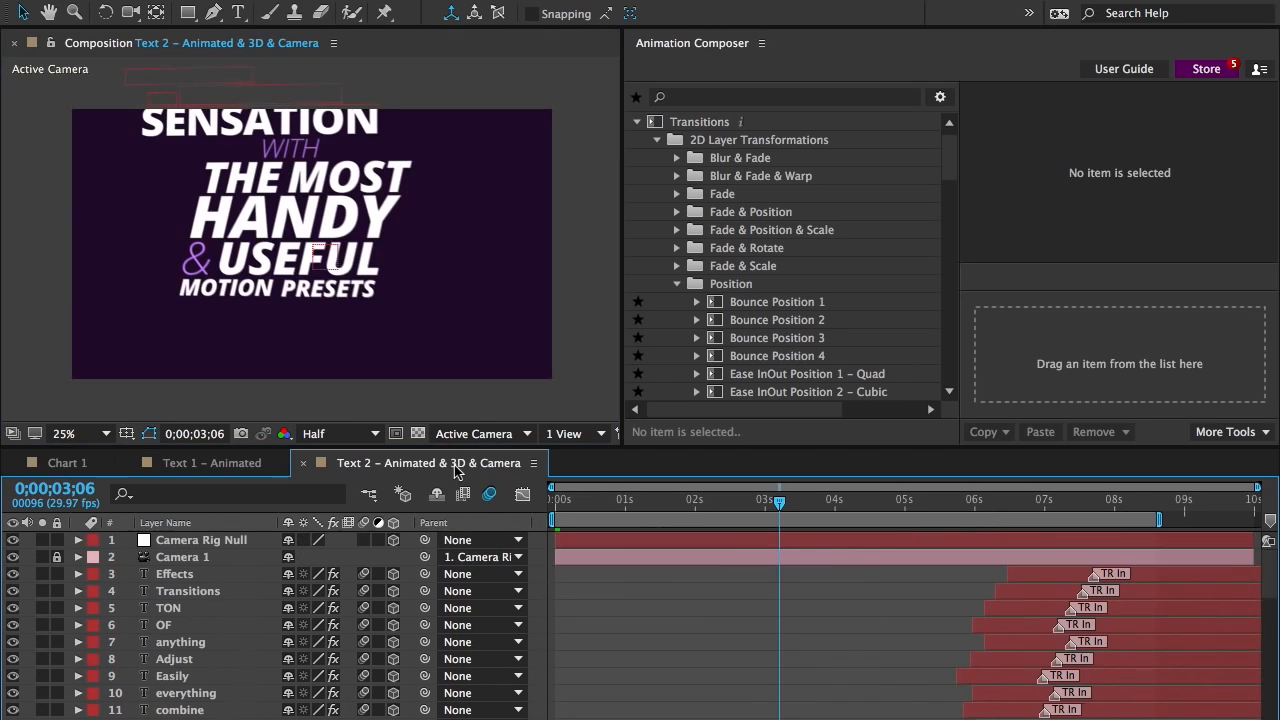
left_click(631, 542)
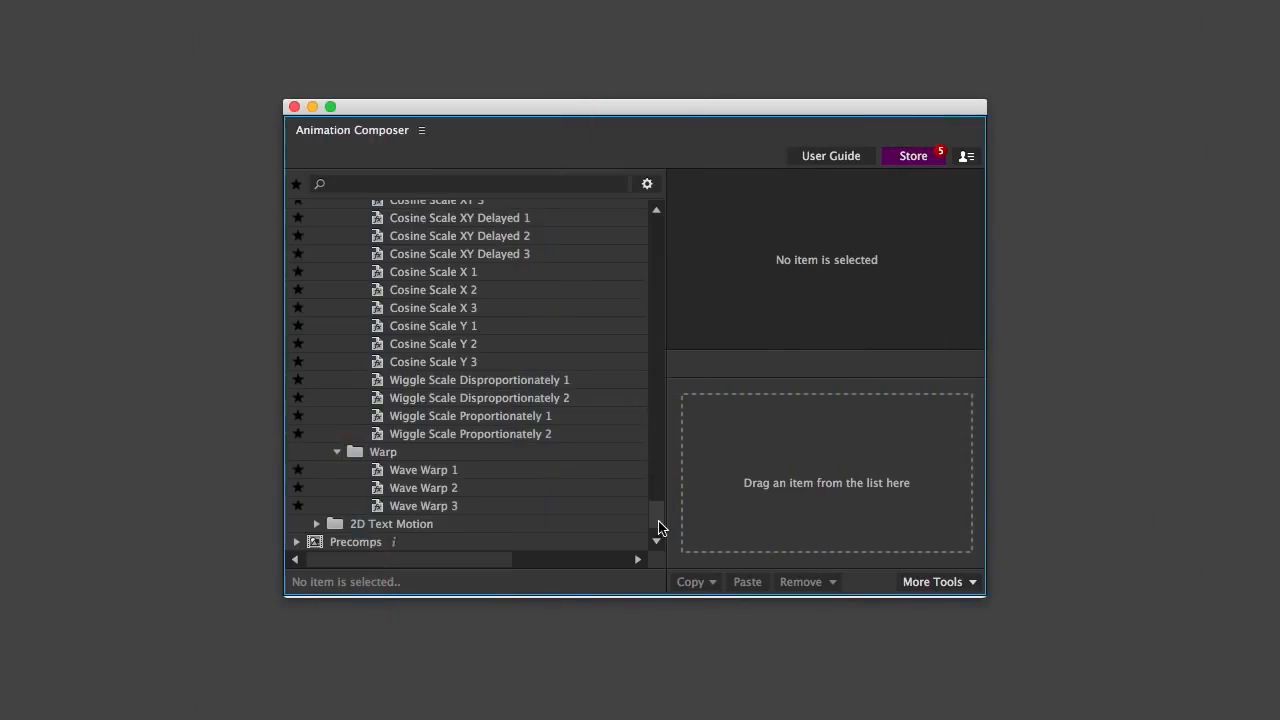
Browse the preset library's Transitions and Effects categories, expanding the 2D Layer Transformations effects and the 3D Rotate and Fade & Rotate transitions
left_click_drag(654, 525, 648, 228)
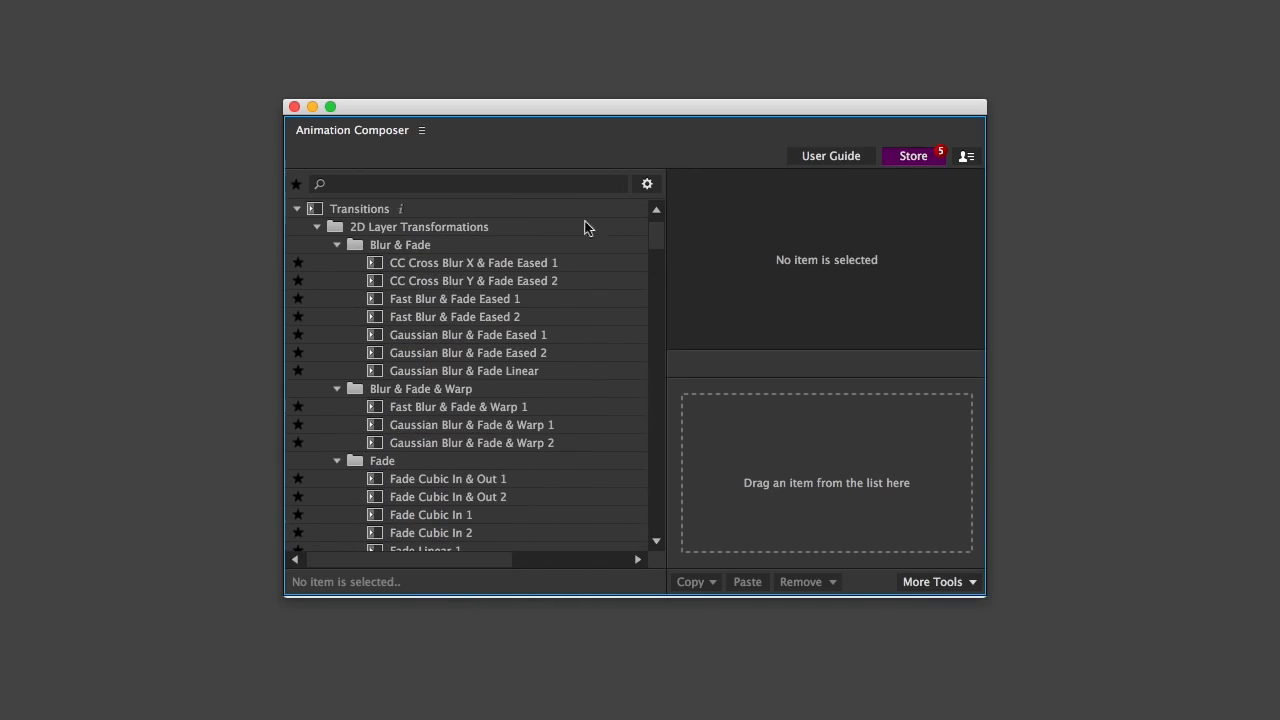
left_click(296, 208)
left_click(296, 227)
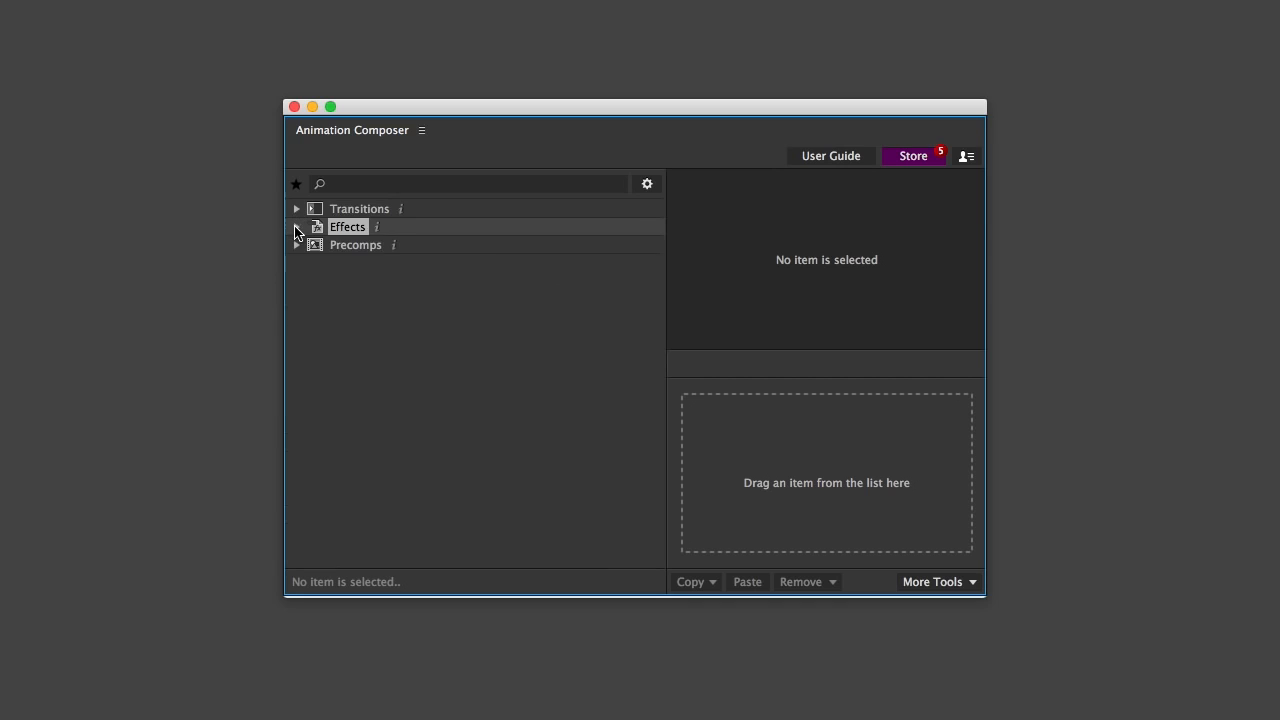
left_click(296, 228)
left_click(296, 209)
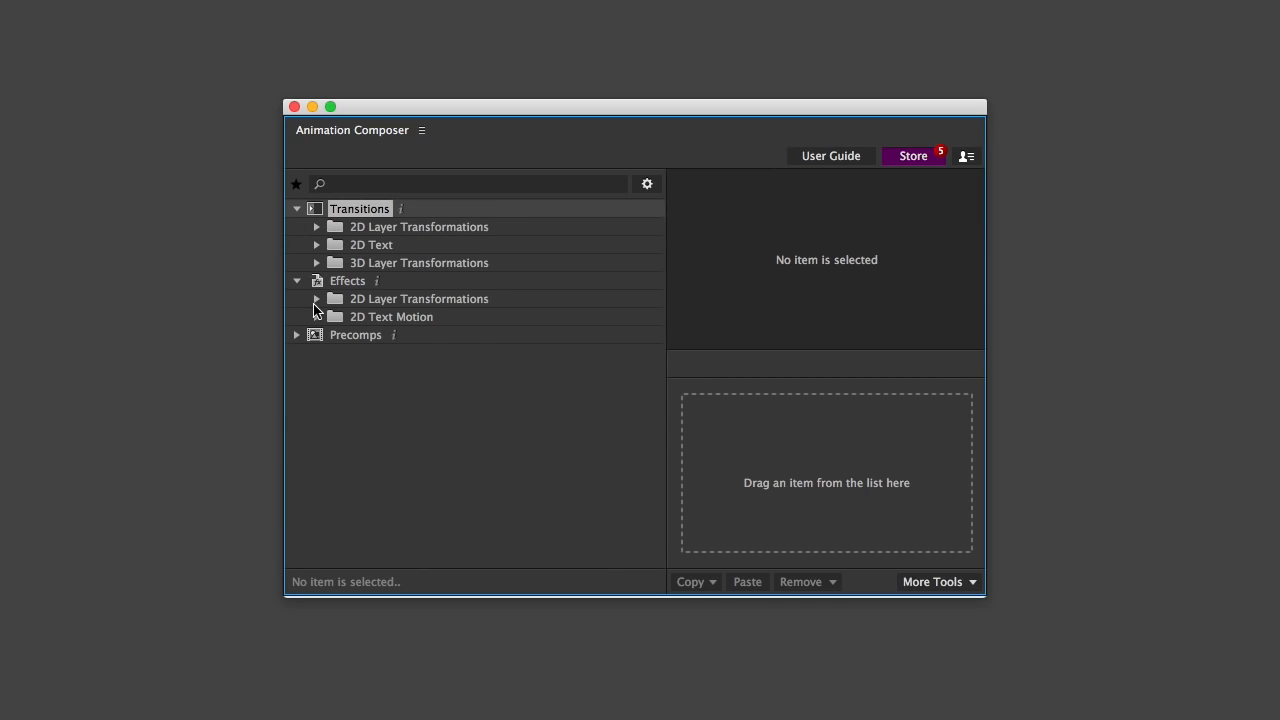
left_click(316, 299)
left_click(316, 263)
left_click(336, 317)
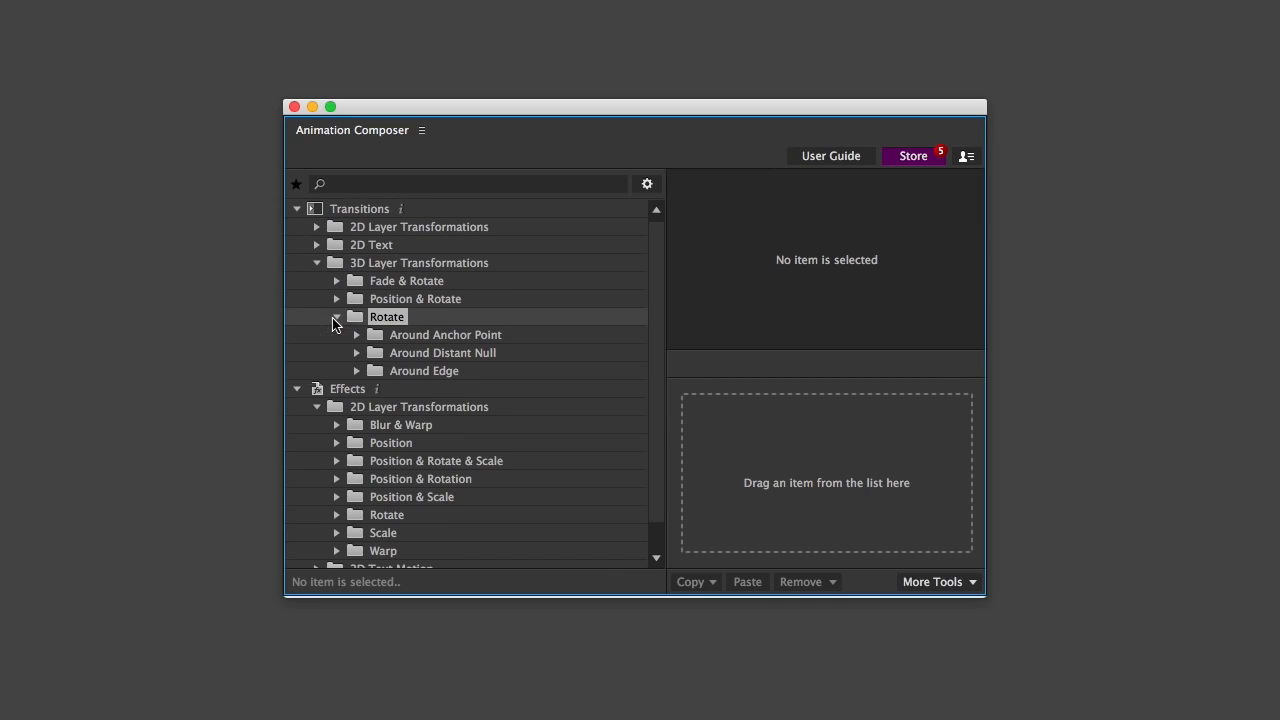
left_click(337, 281)
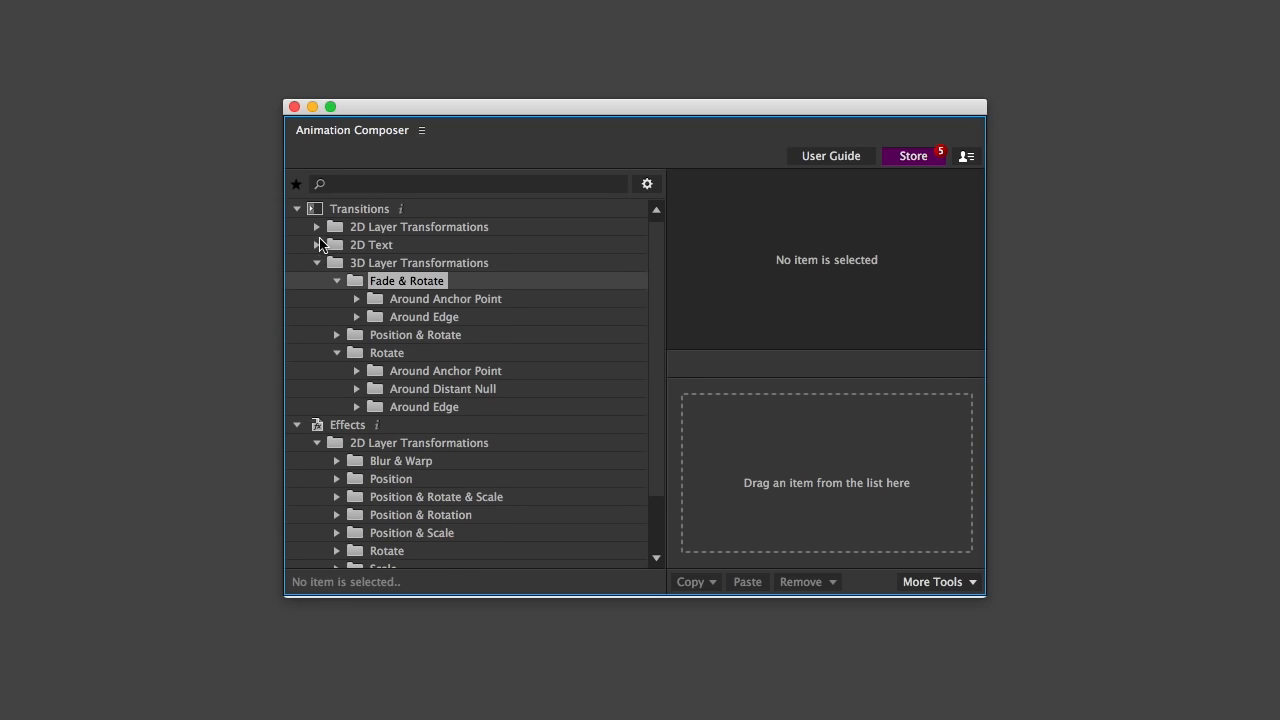
Expand the 2D Position transitions and preview Bounce Position 2, Ease InOut Position 1 – Quad and Ease In Position 3 – Quint
left_click(316, 227)
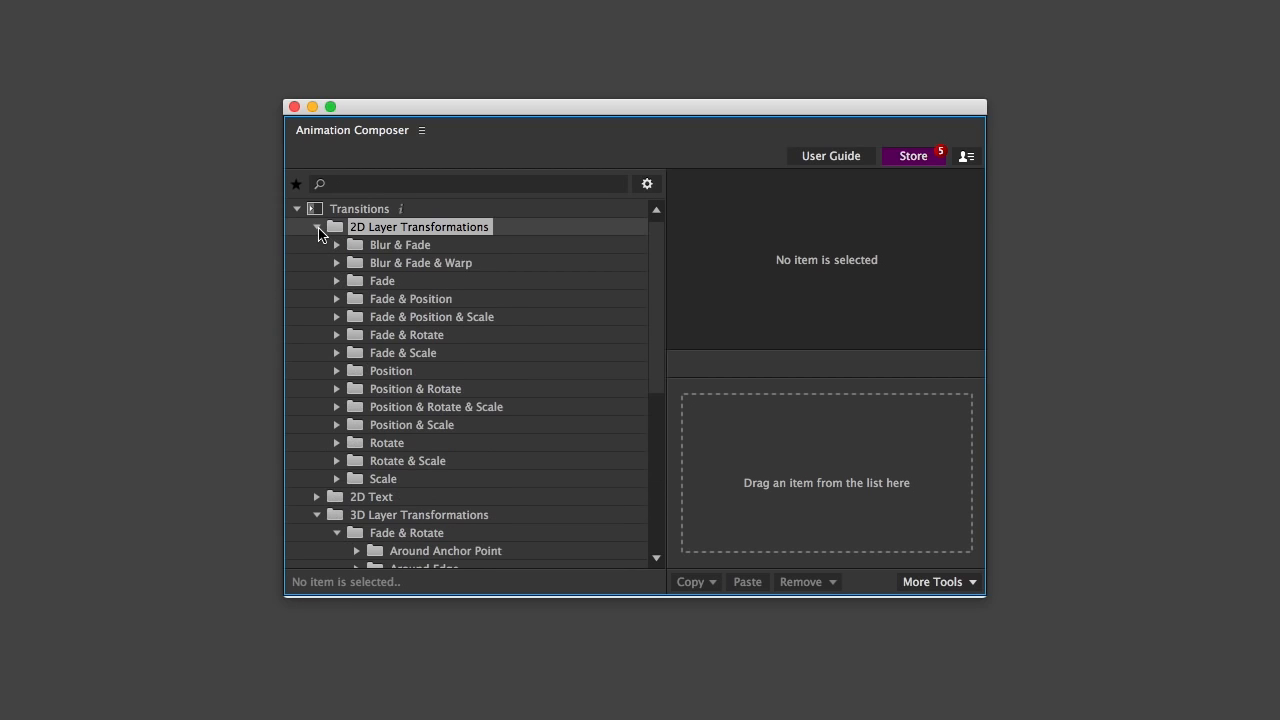
left_click(338, 370)
left_click(414, 406)
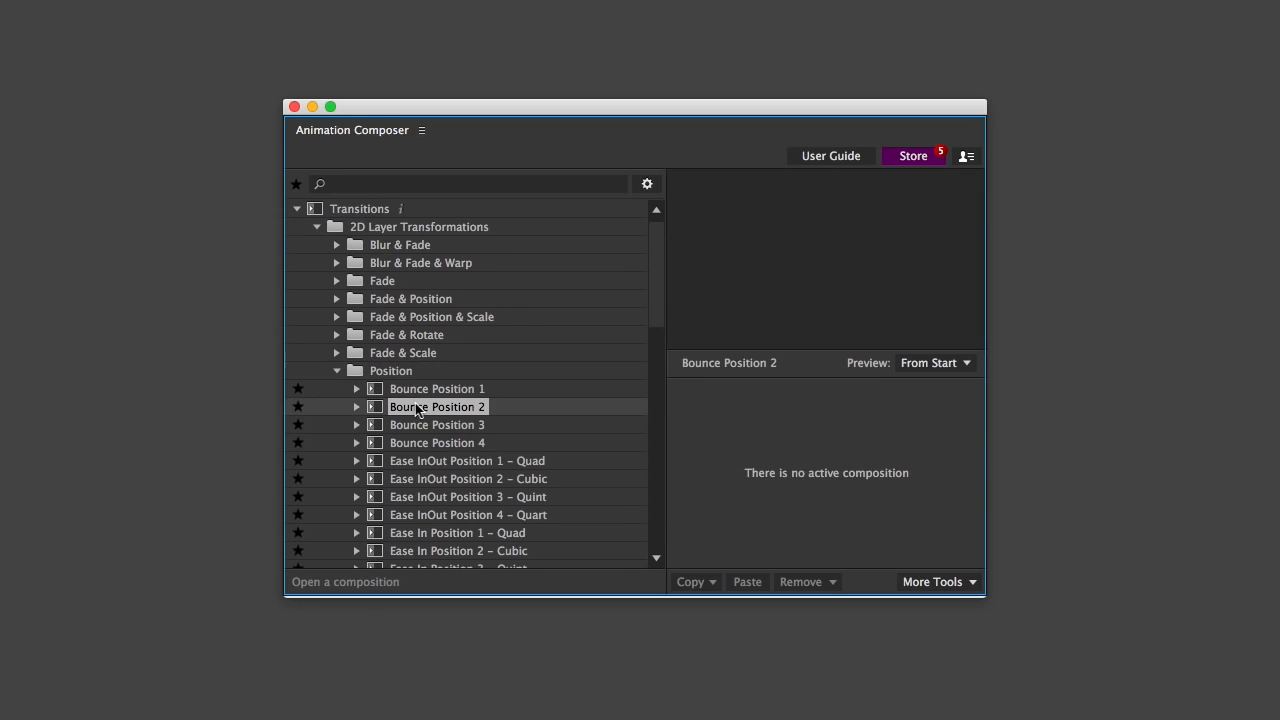
left_click(445, 461)
scroll(437, 420, "down", 5)
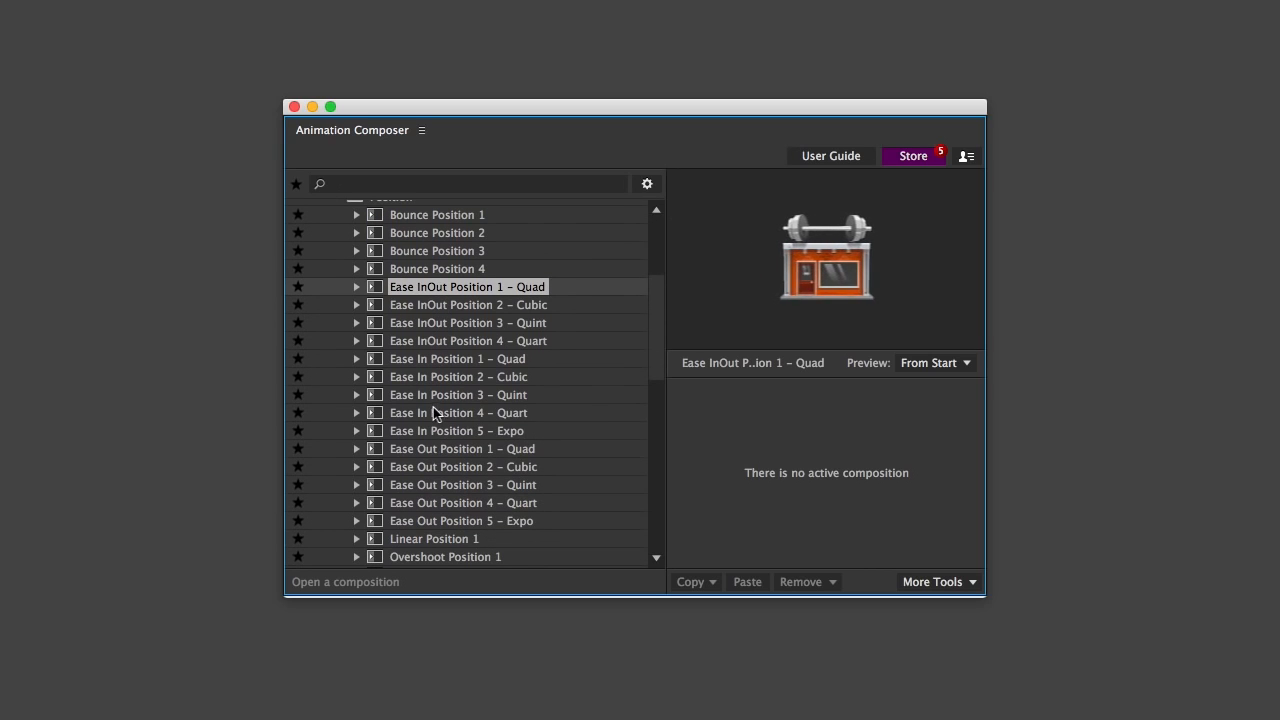
left_click(431, 396)
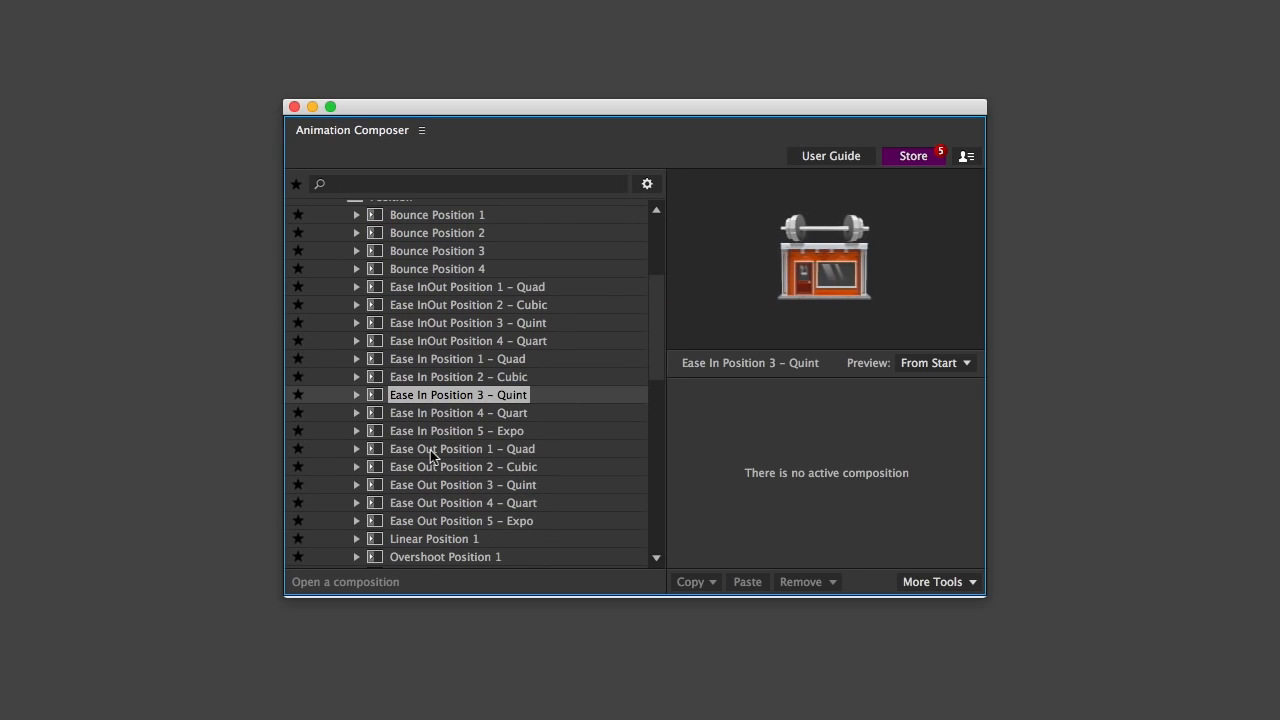
Preview the Ease In Position 5 – Expo, Linear Position 1 and Overshoot Position 1 transitions
left_click(416, 431)
scroll(432, 488, "down", 2)
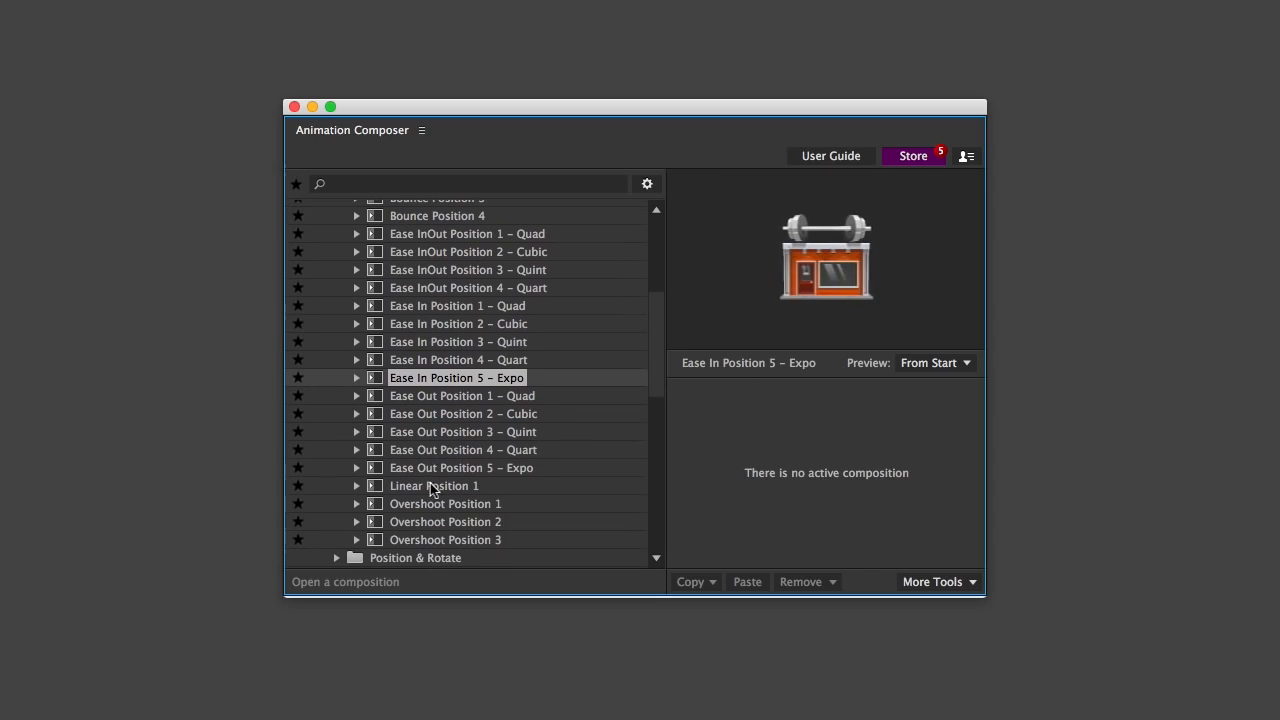
left_click(432, 487)
left_click(436, 505)
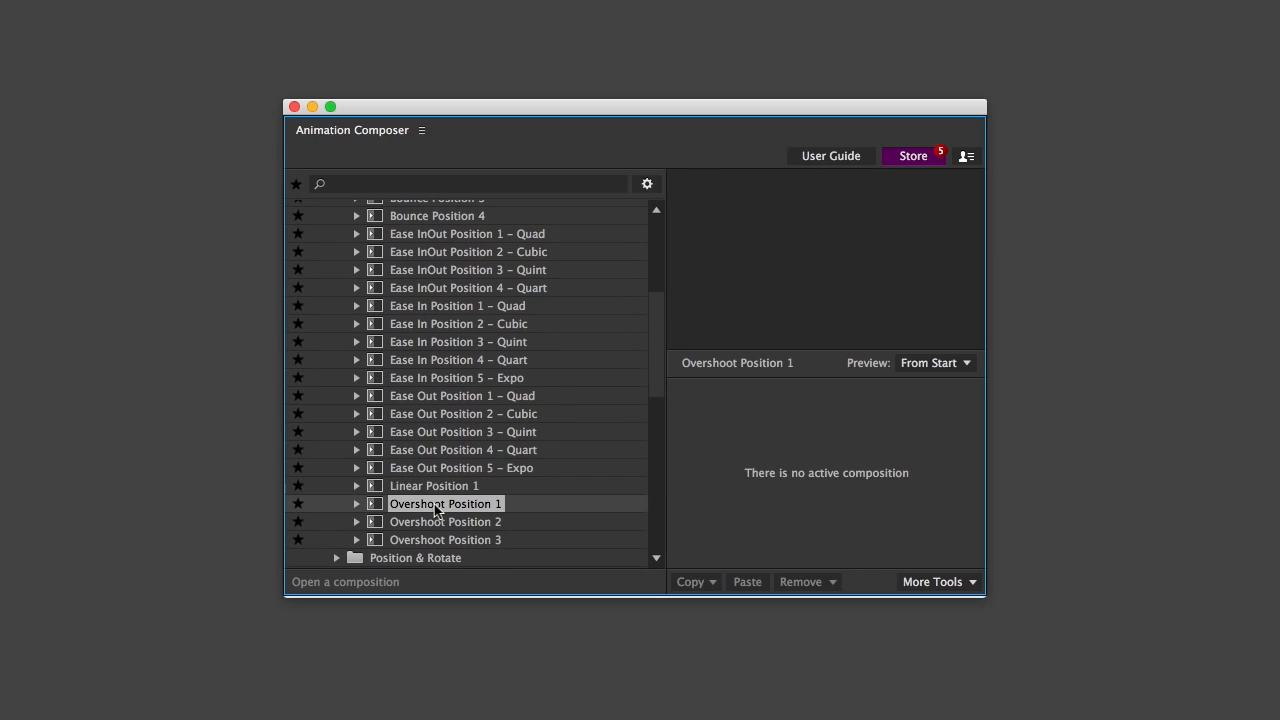
Expand the 2D Scale transitions' From Anchor Point Proportionately group and preview Bounce Scale 2 and Ease InOut 3 – Quint
left_click(338, 438)
scroll(338, 438, "down", 10)
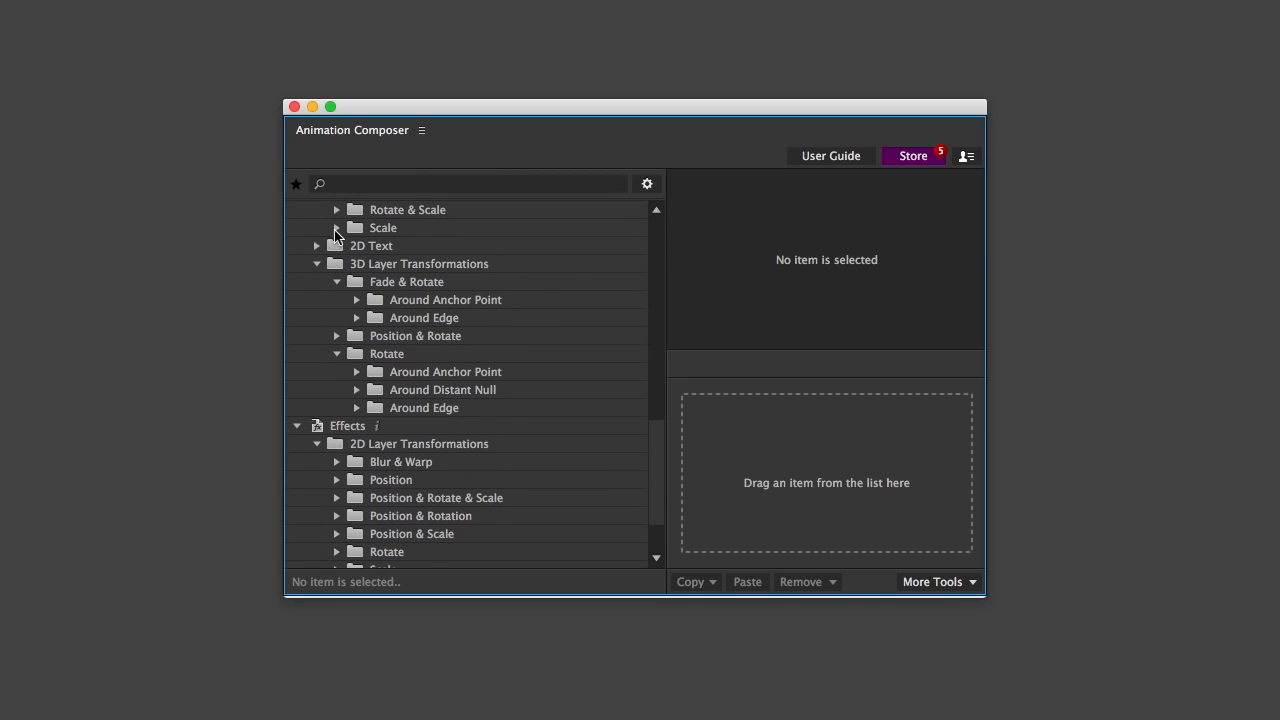
left_click(335, 229)
left_click(356, 282)
left_click(416, 318)
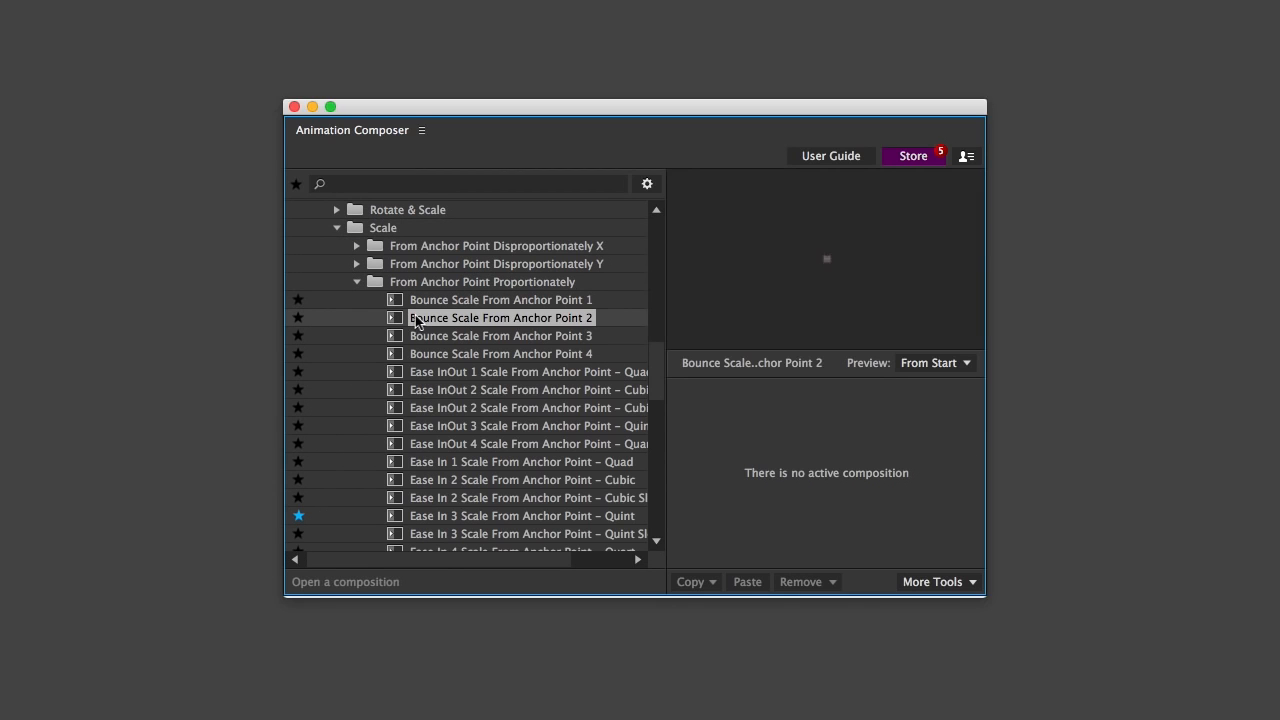
left_click(445, 431)
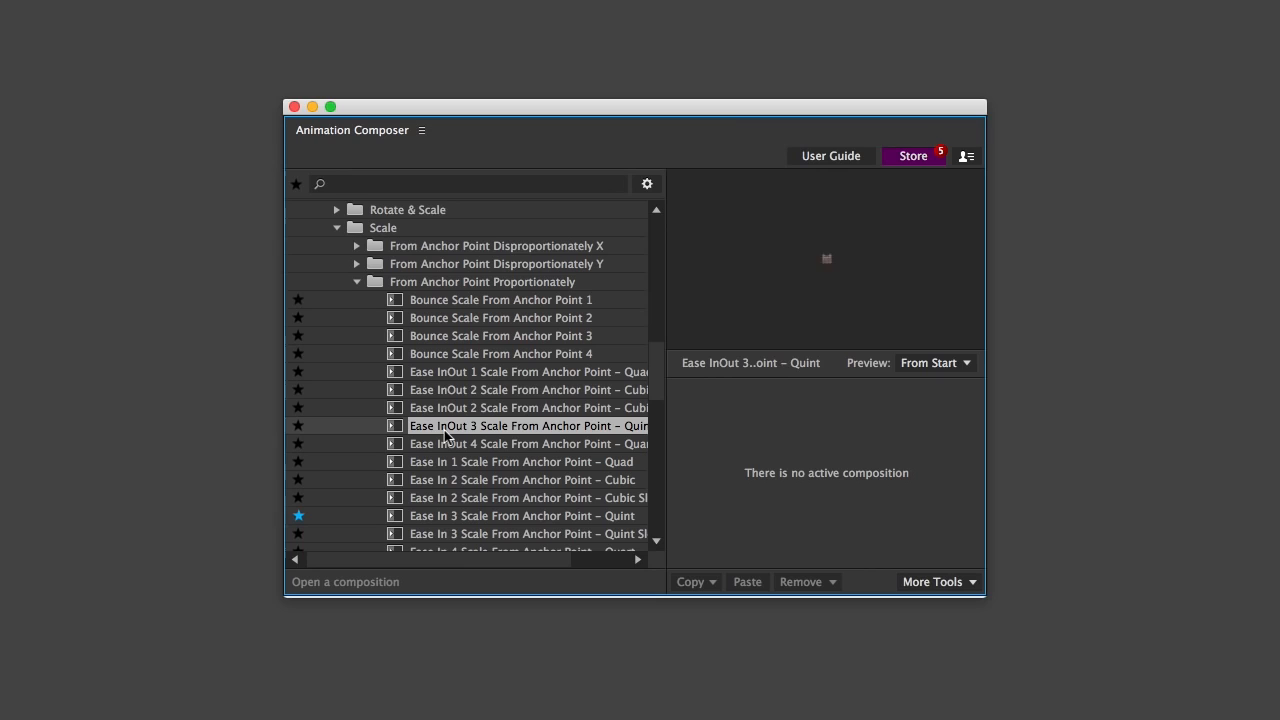
Preview the From Anchor Point scale transitions Ease In 2 – Cubic, Ease In 3 – Quint, Linear and Overshoot 2
scroll(446, 438, "down", 2)
left_click(446, 441)
scroll(446, 446, "down", 4)
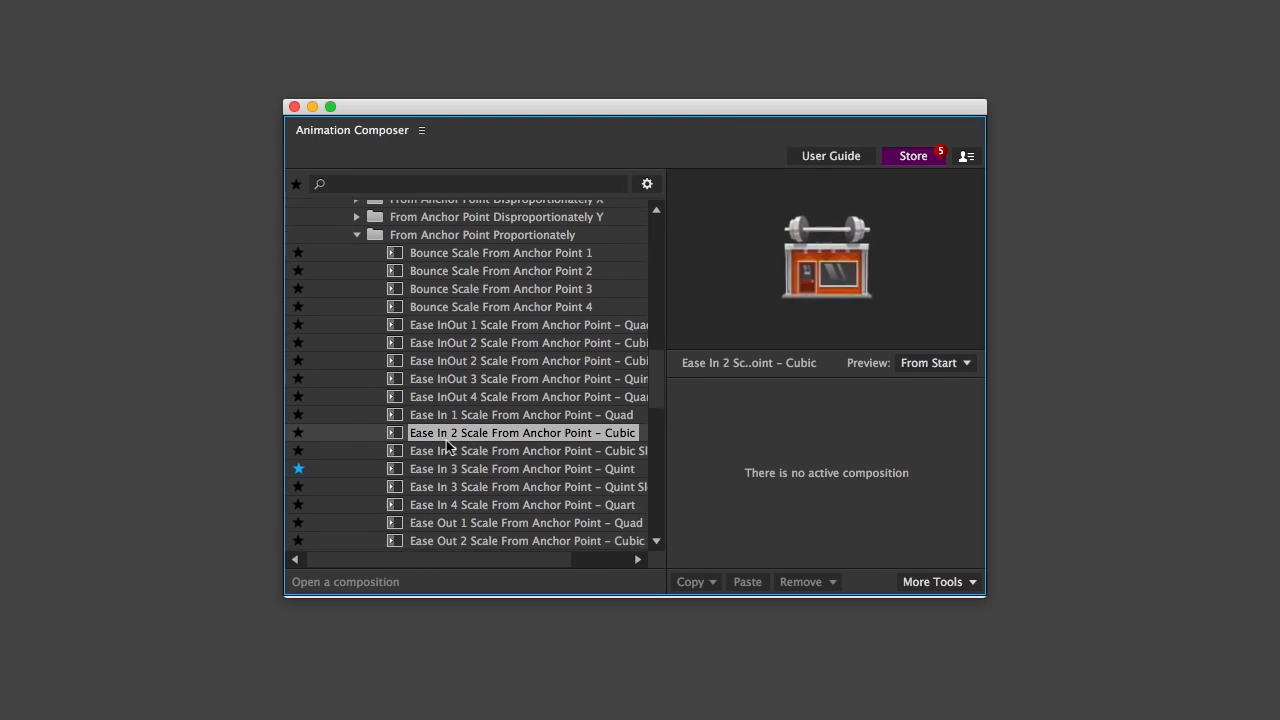
left_click(443, 407)
scroll(443, 417, "down", 5)
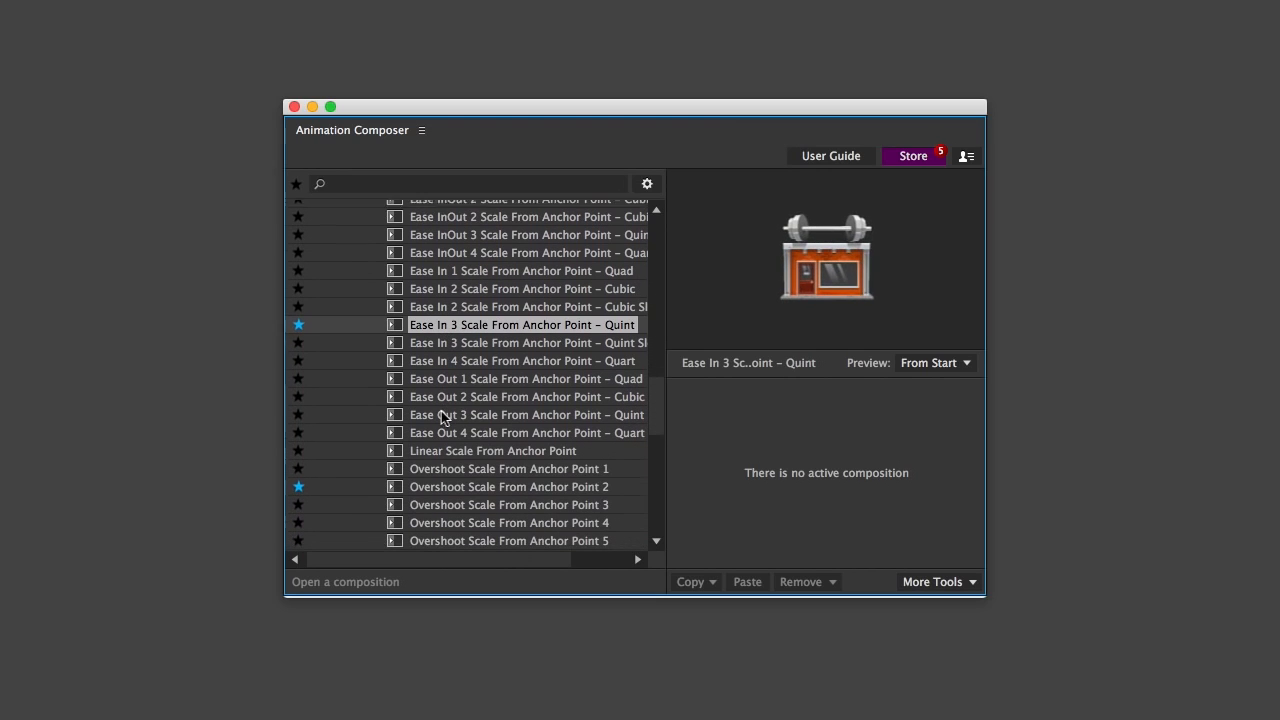
left_click(430, 454)
left_click(432, 482)
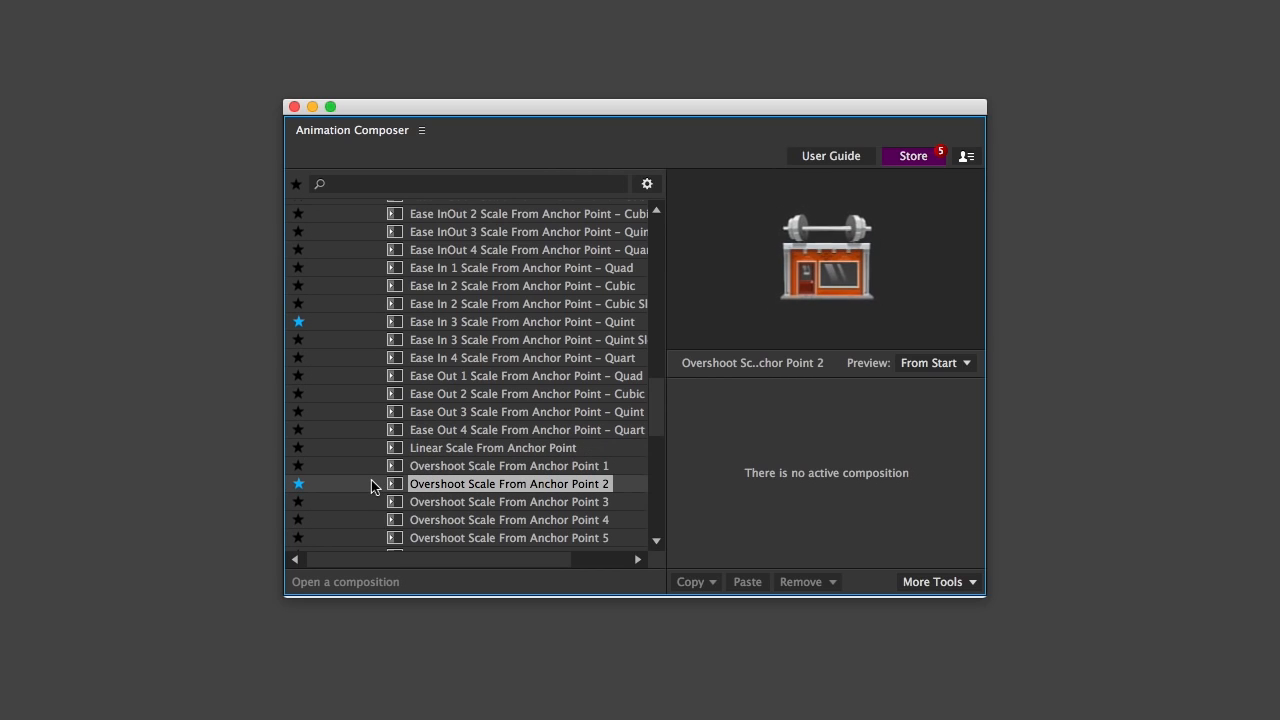
Expand the 2D Position & Rotate & Scale transitions and preview Bounce 2, Ease 2 and Overshoot 1
scroll(392, 380, "up", 18)
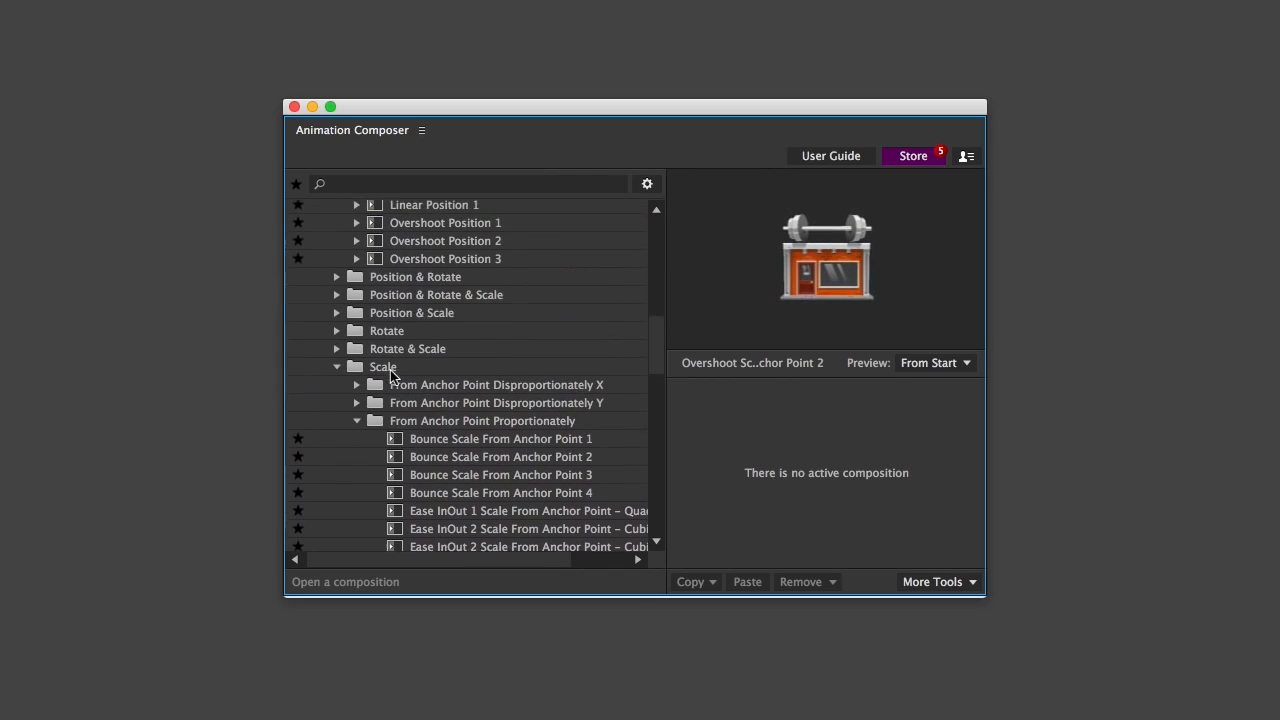
double_click(385, 302)
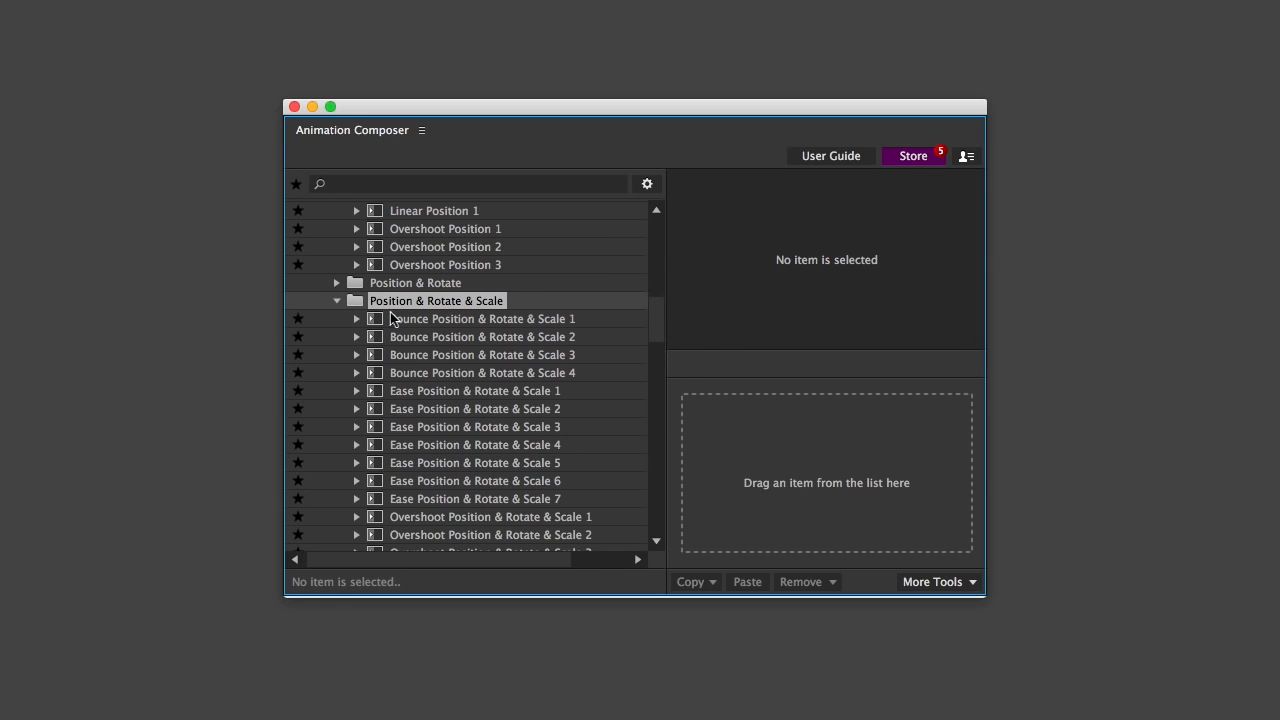
left_click(411, 338)
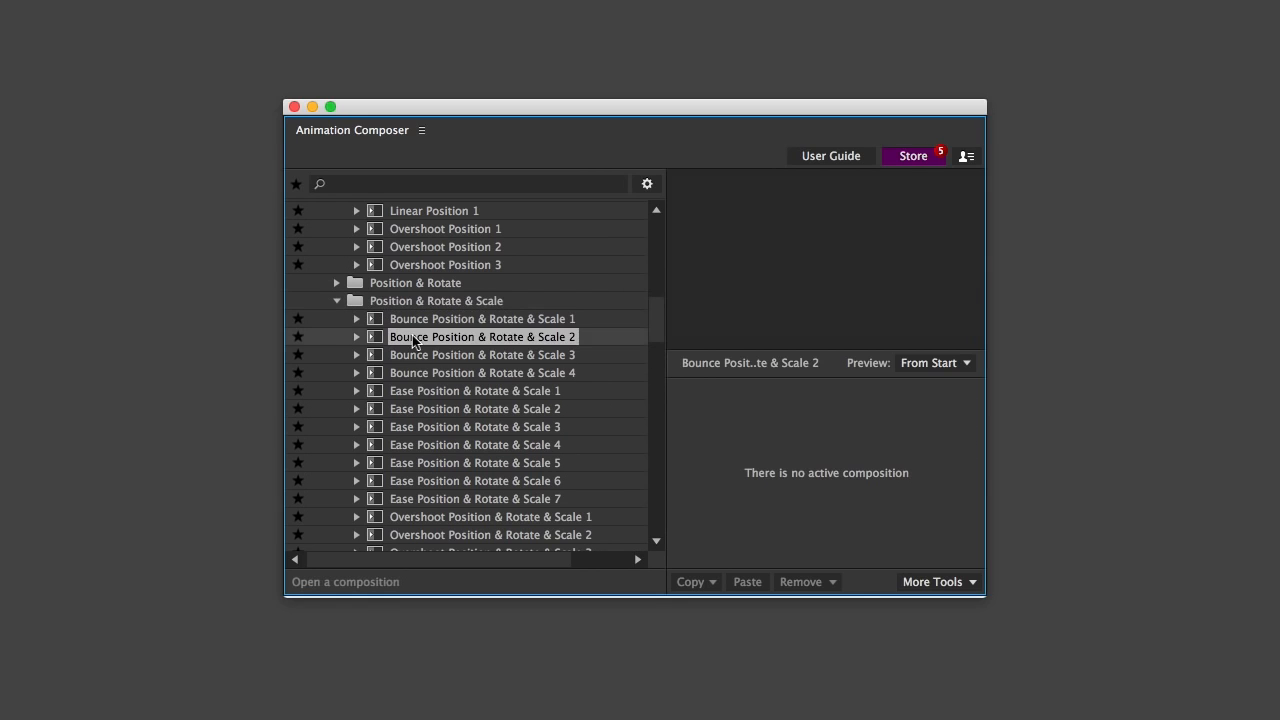
left_click(424, 408)
scroll(430, 410, "down", 1)
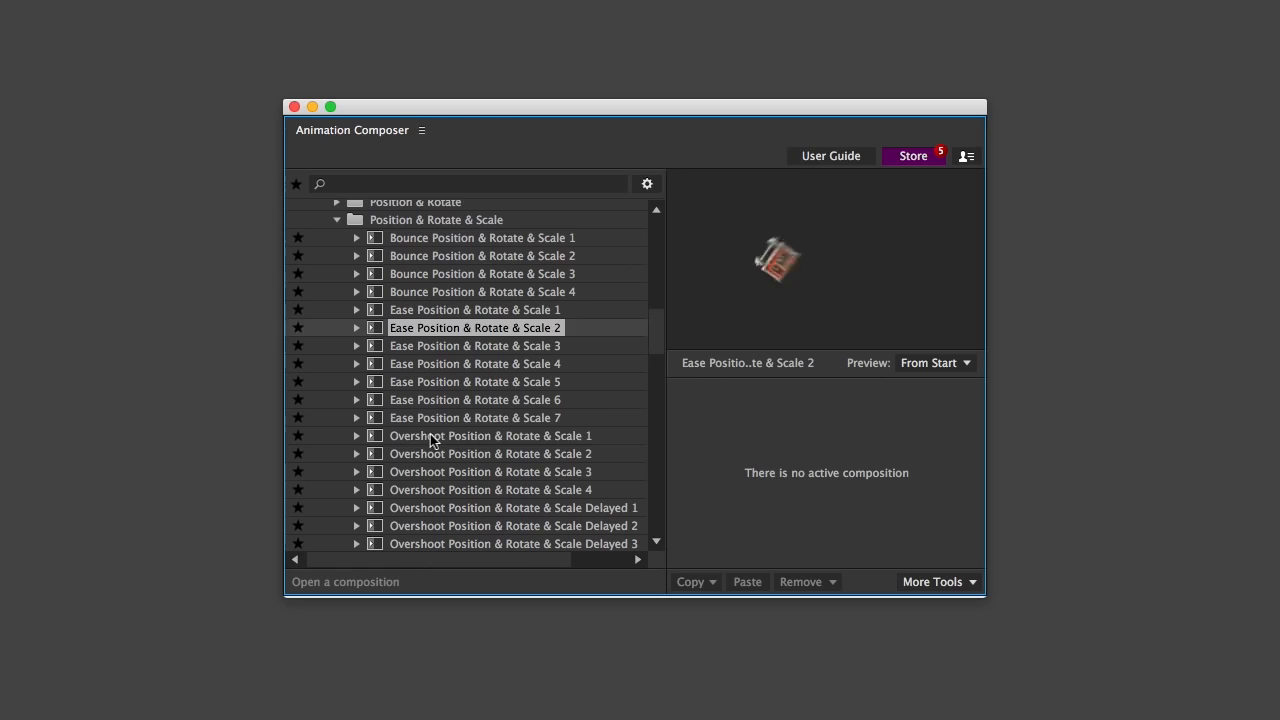
left_click(430, 437)
scroll(430, 438, "down", 6)
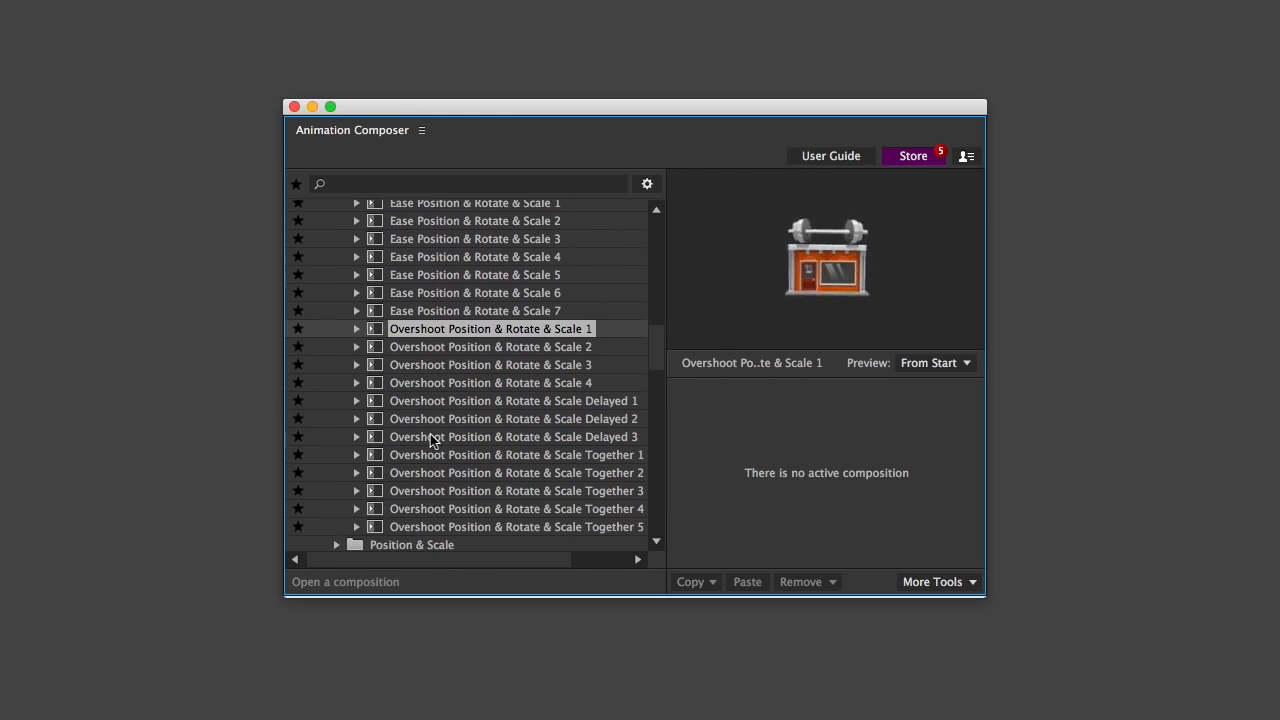
Preview the Overshoot Position & Rotate & Scale transitions Delayed 3 and Together 1 through Together 5
left_click(430, 439)
scroll(430, 440, "down", 3)
key("Down")
key("Down")
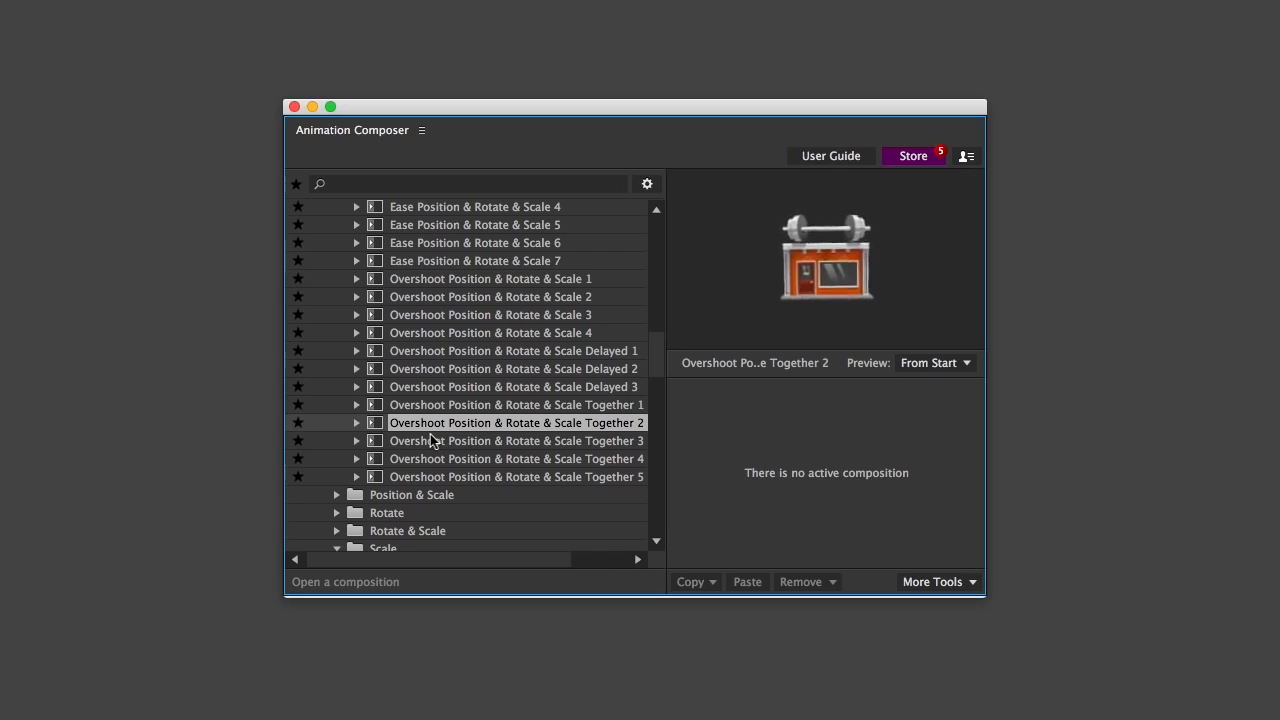
key("Down")
key("Down")
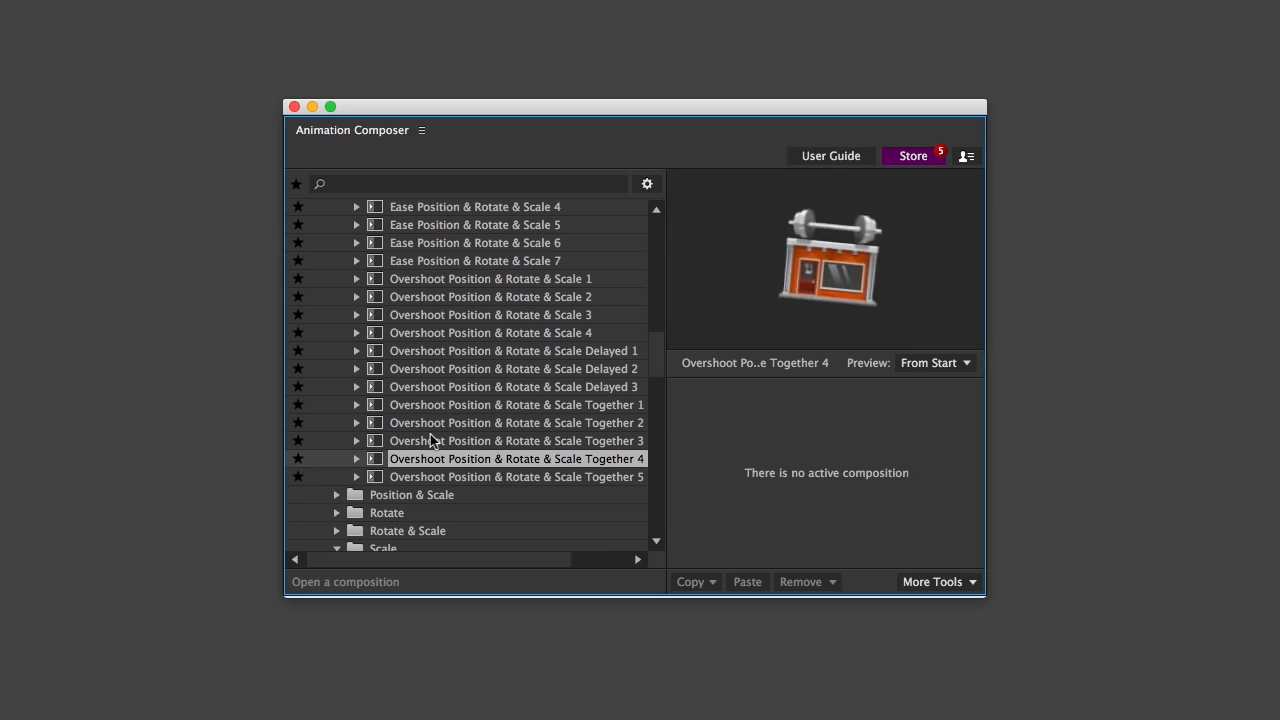
key("Down")
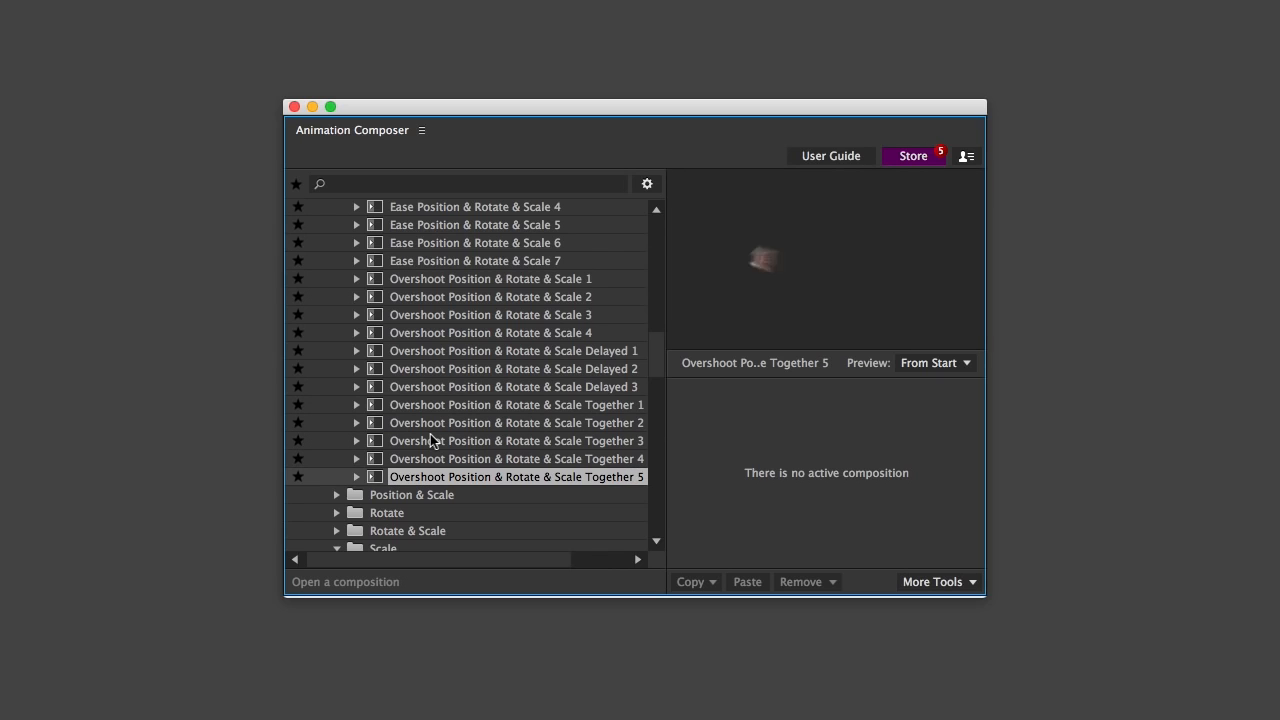
Expand Overshoot Position & Rotate & Scale Together 5 and preview its Bottom, Left, Right and Top variants
left_click(357, 476)
scroll(361, 478, "down", 2)
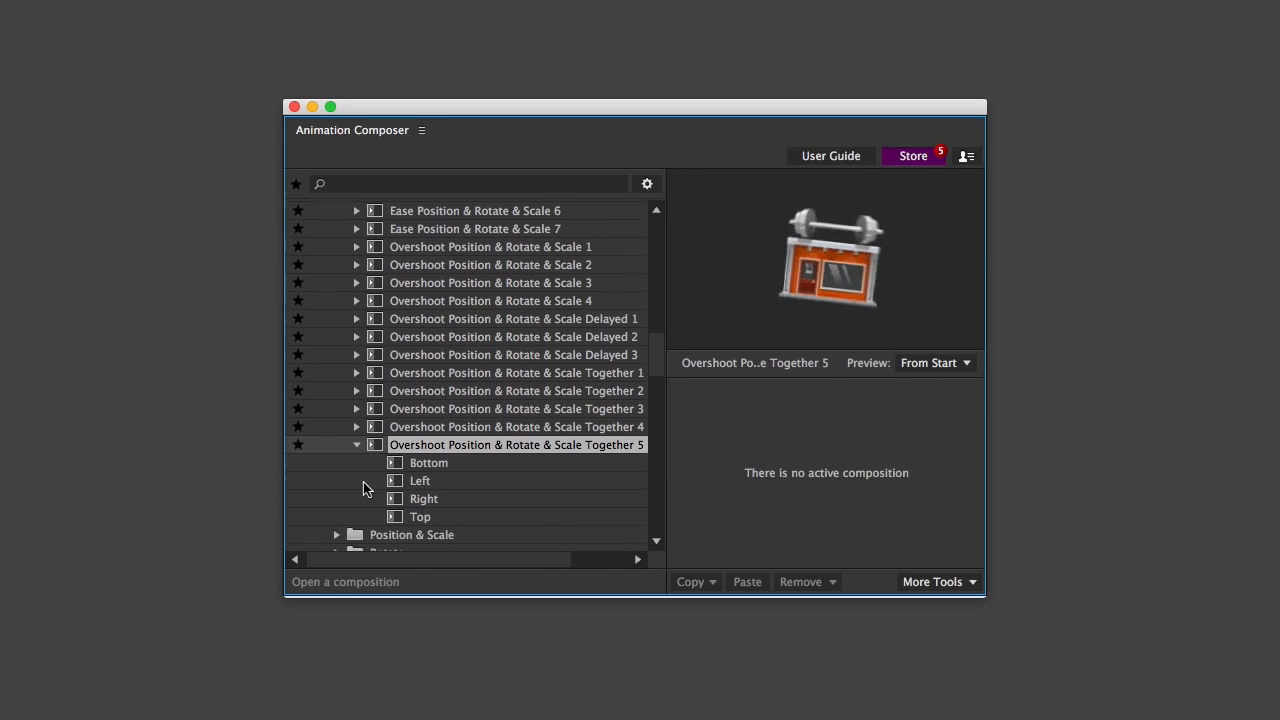
left_click(367, 455)
key("Down")
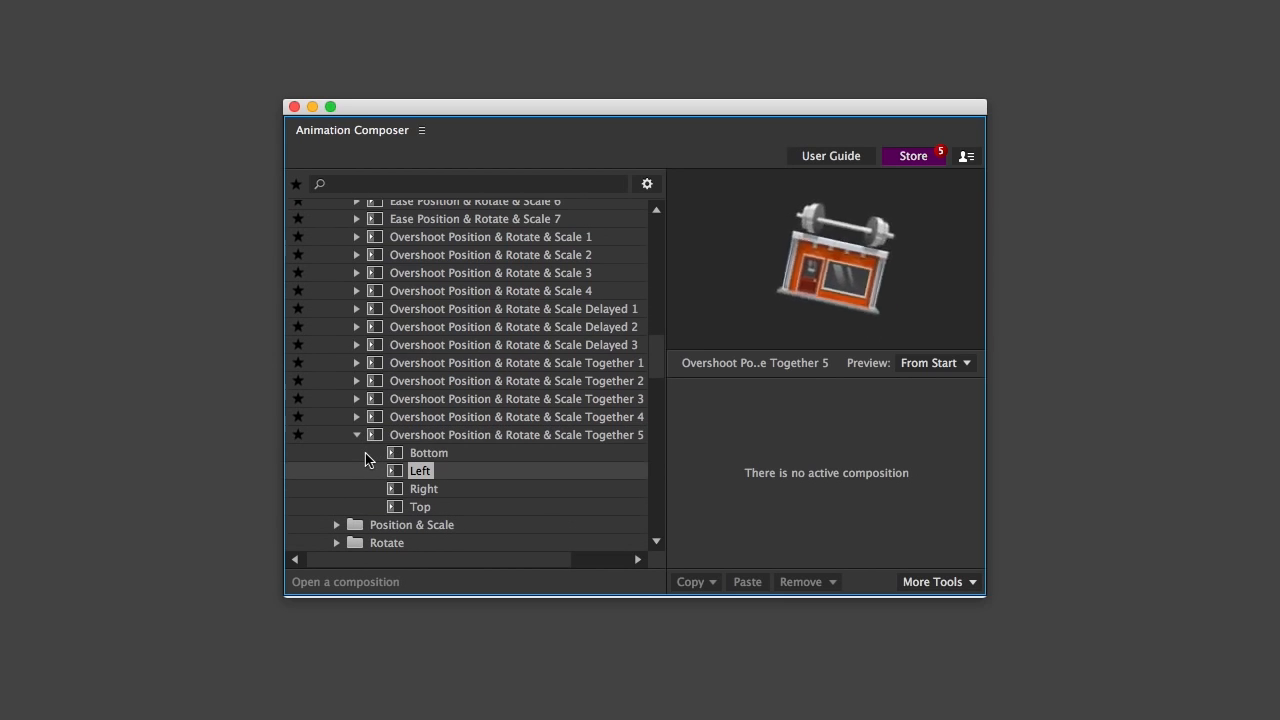
key("Down")
key("Down")
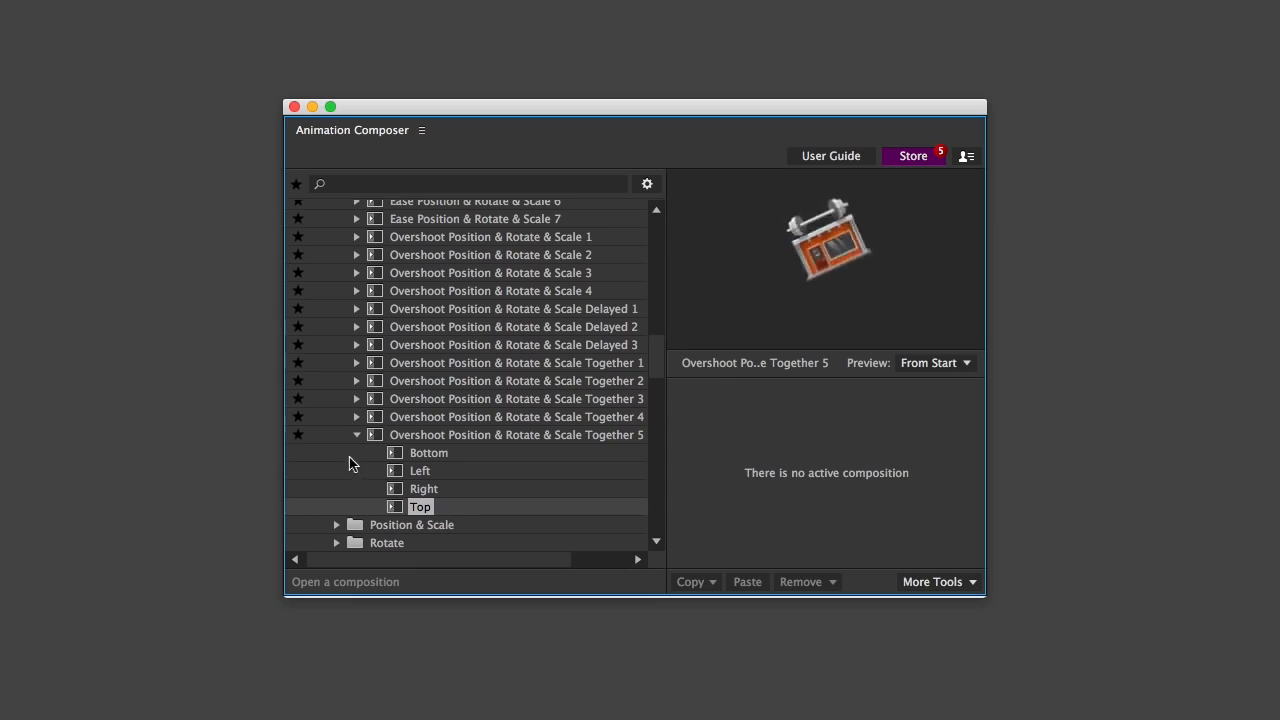
Collapse the Transitions category and expand the Position folder of the 2D Layer Transformations effects
left_click(343, 470)
scroll(343, 466, "up", 15)
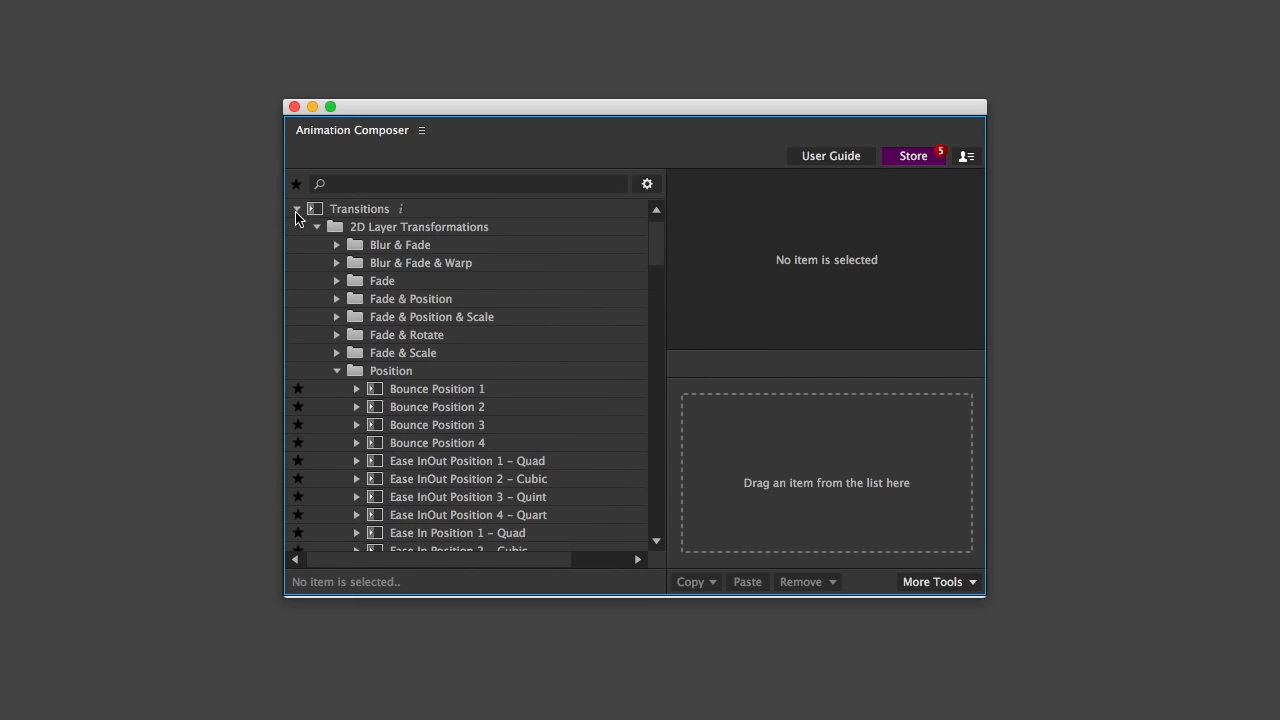
left_click(296, 210)
left_click(341, 229)
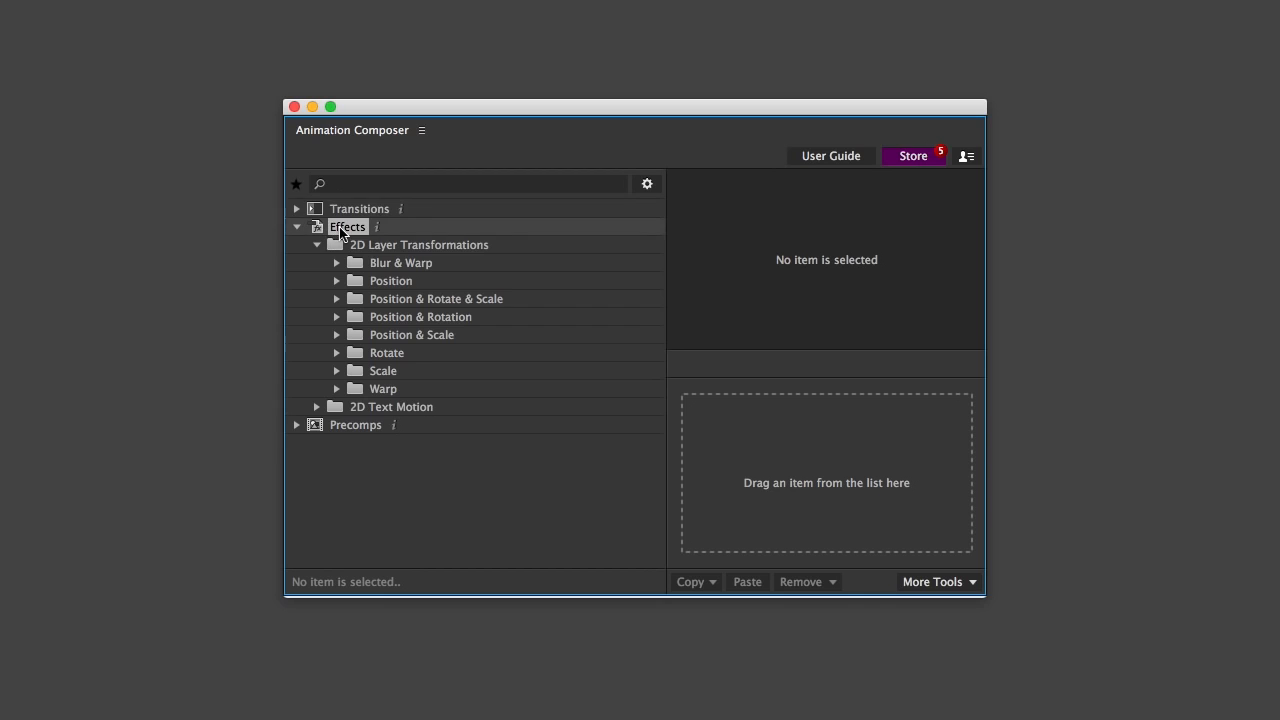
double_click(380, 283)
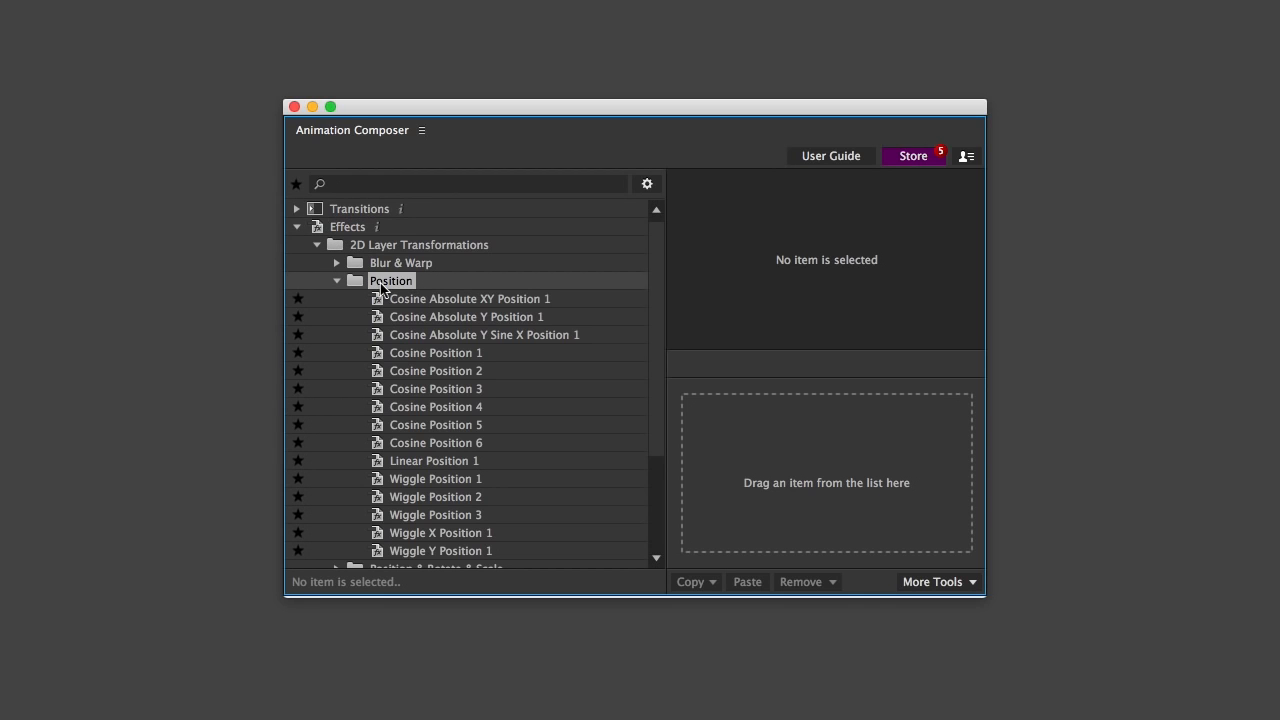
Preview the Position effects from Cosine Absolute XY Position 1 to Cosine Position 1, plus Wiggle Position 1 to 3
left_click(406, 303)
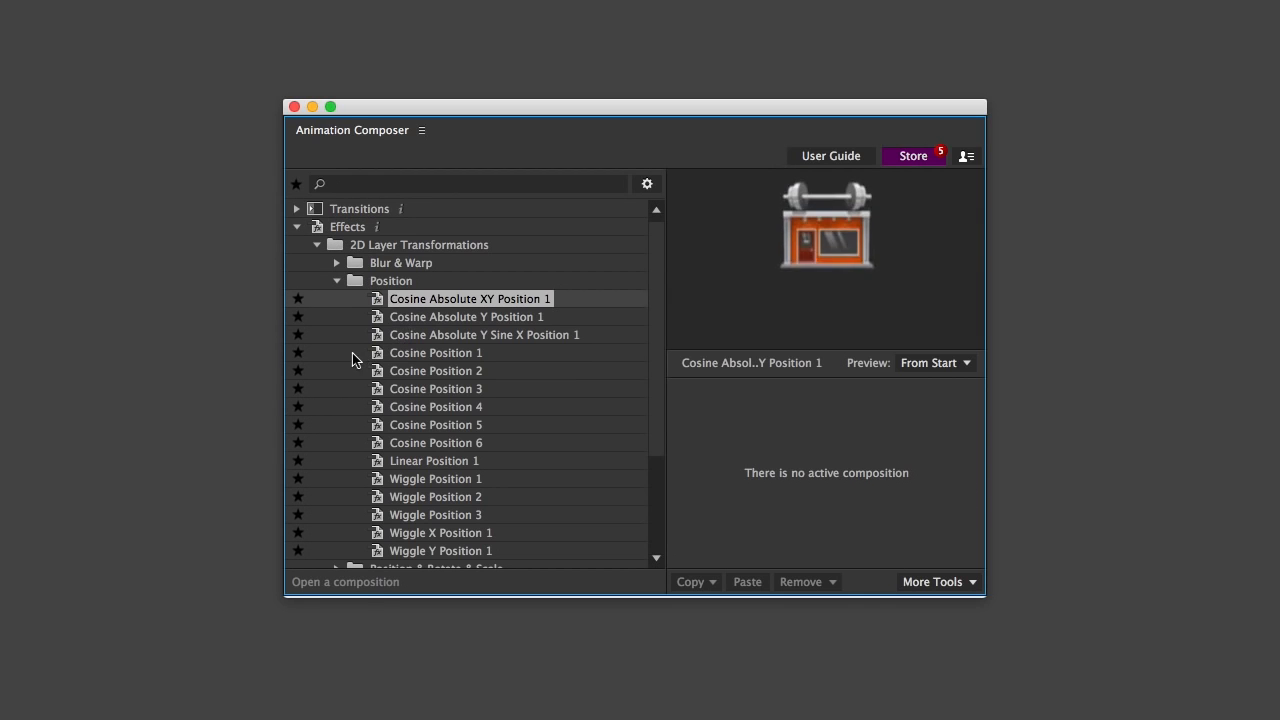
key("Down")
key("Down")
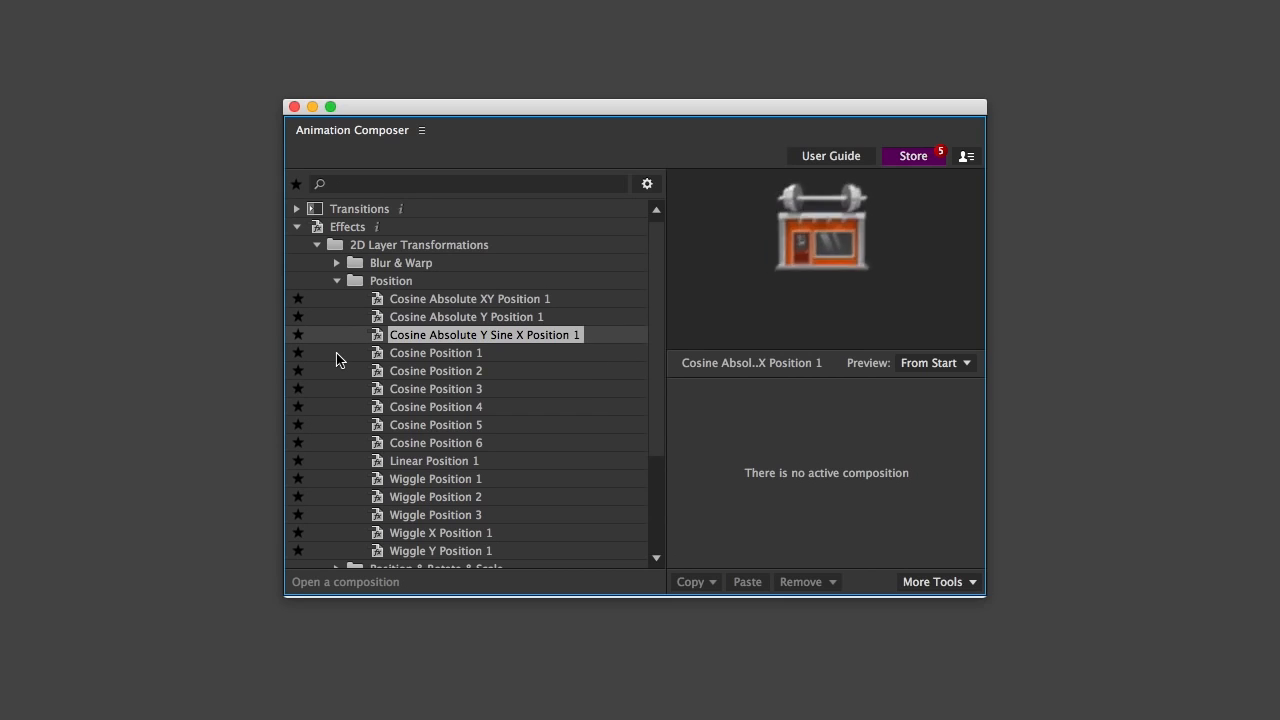
key("Down")
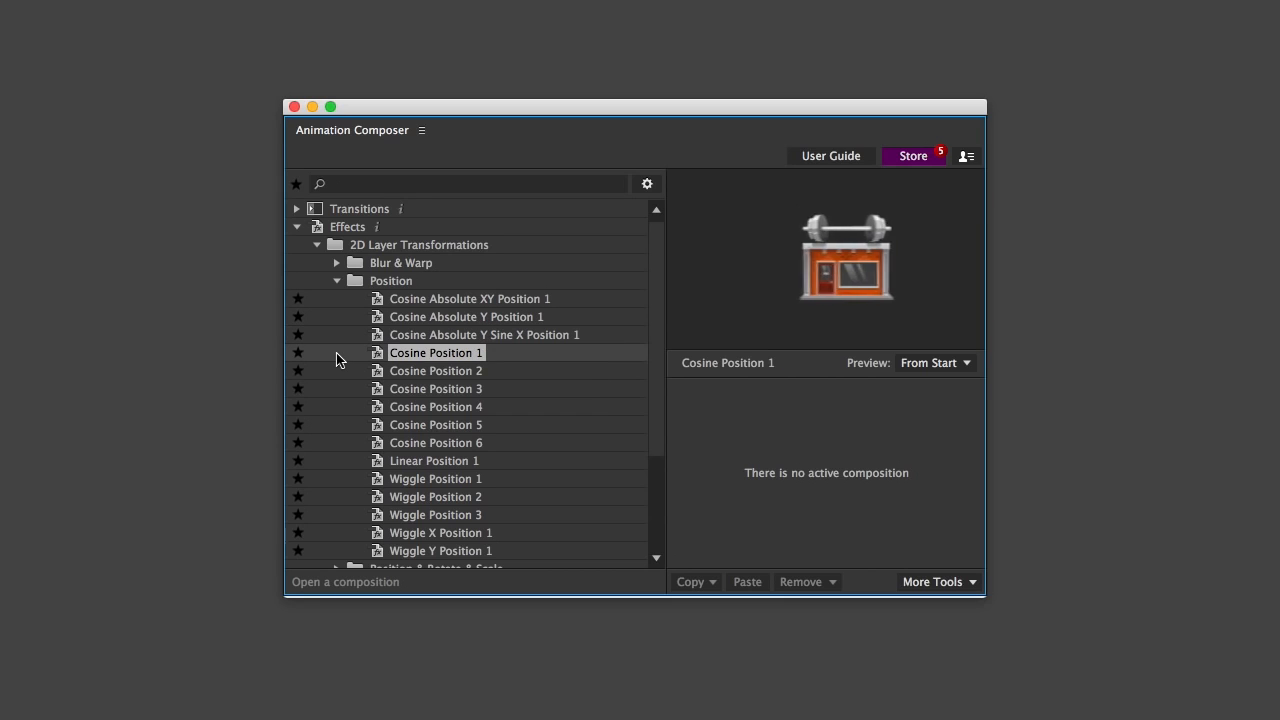
left_click(400, 480)
key("Down")
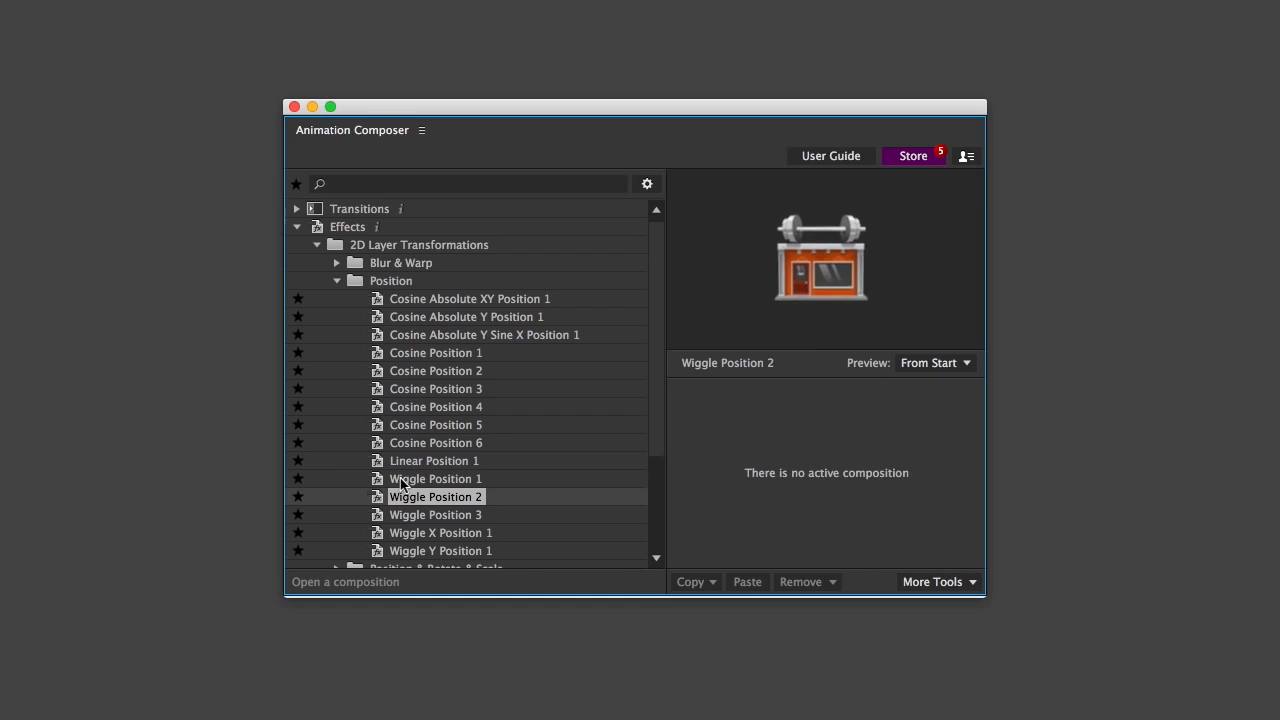
key("Down")
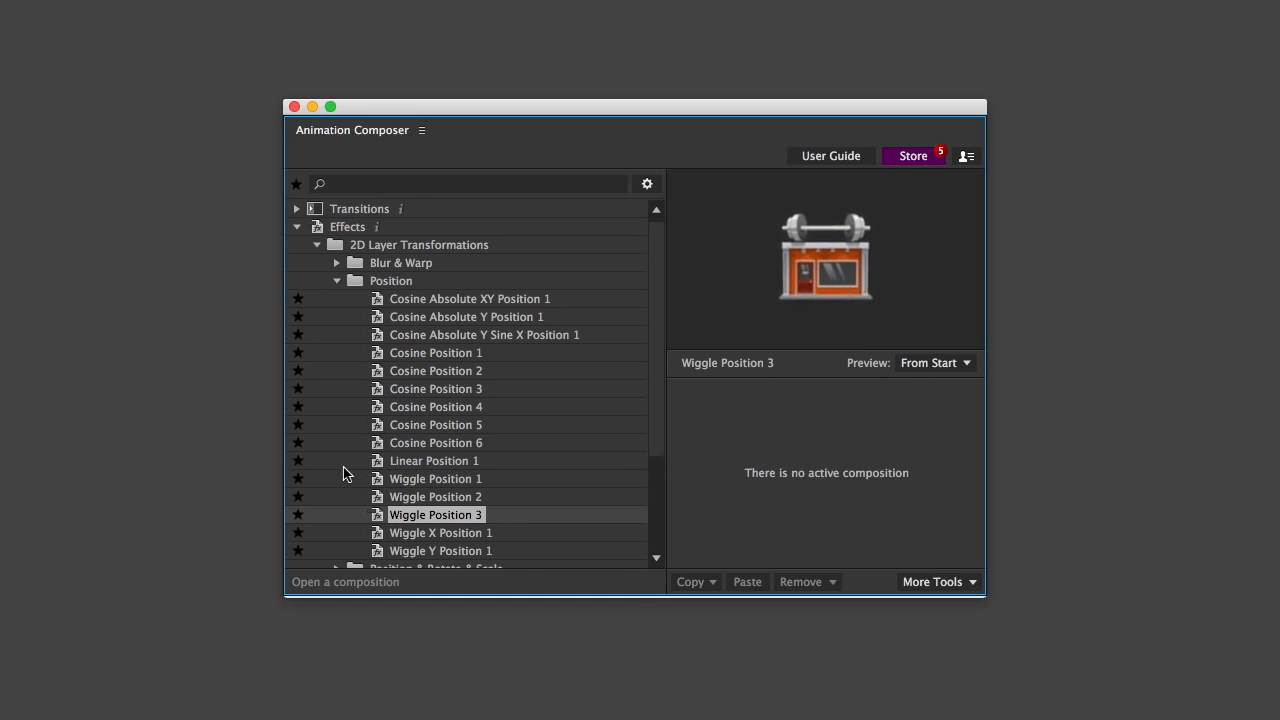
Collapse the Position effects, expand Position & Rotate & Scale, and preview its Cosine effects through Cosine Position & Rotate & Scale 1
left_click(339, 282)
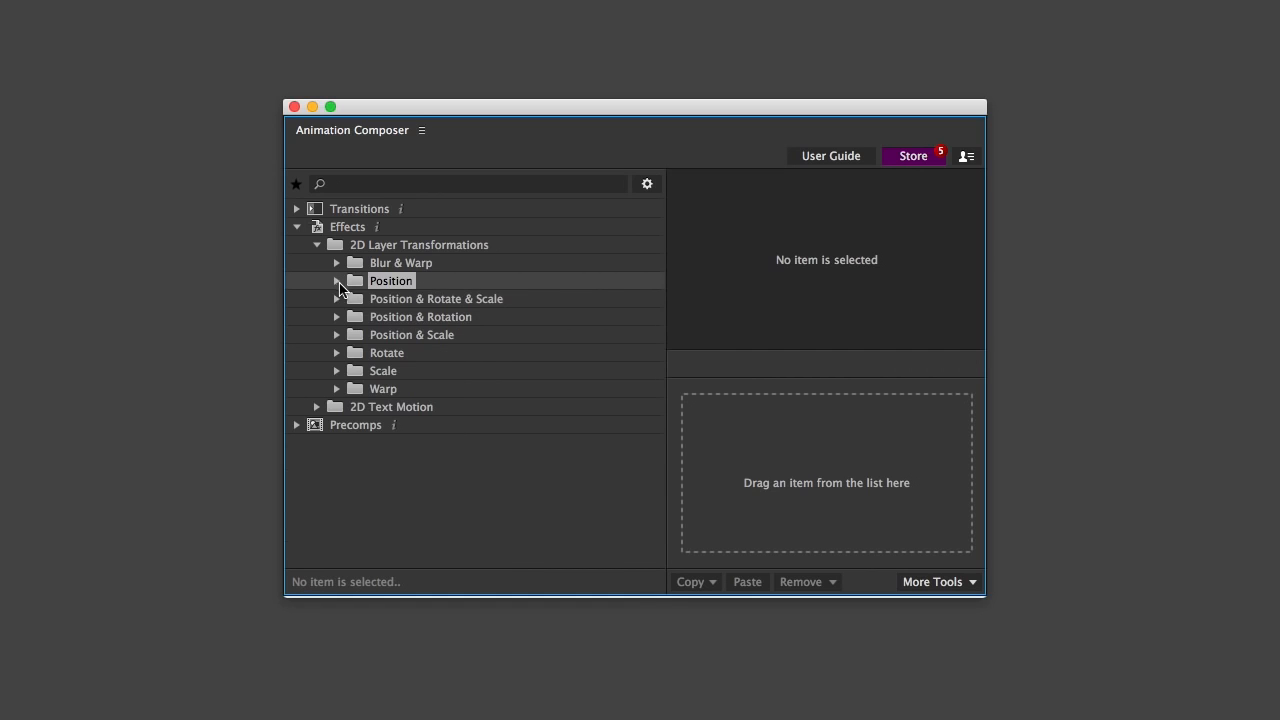
left_click(337, 299)
left_click(379, 318)
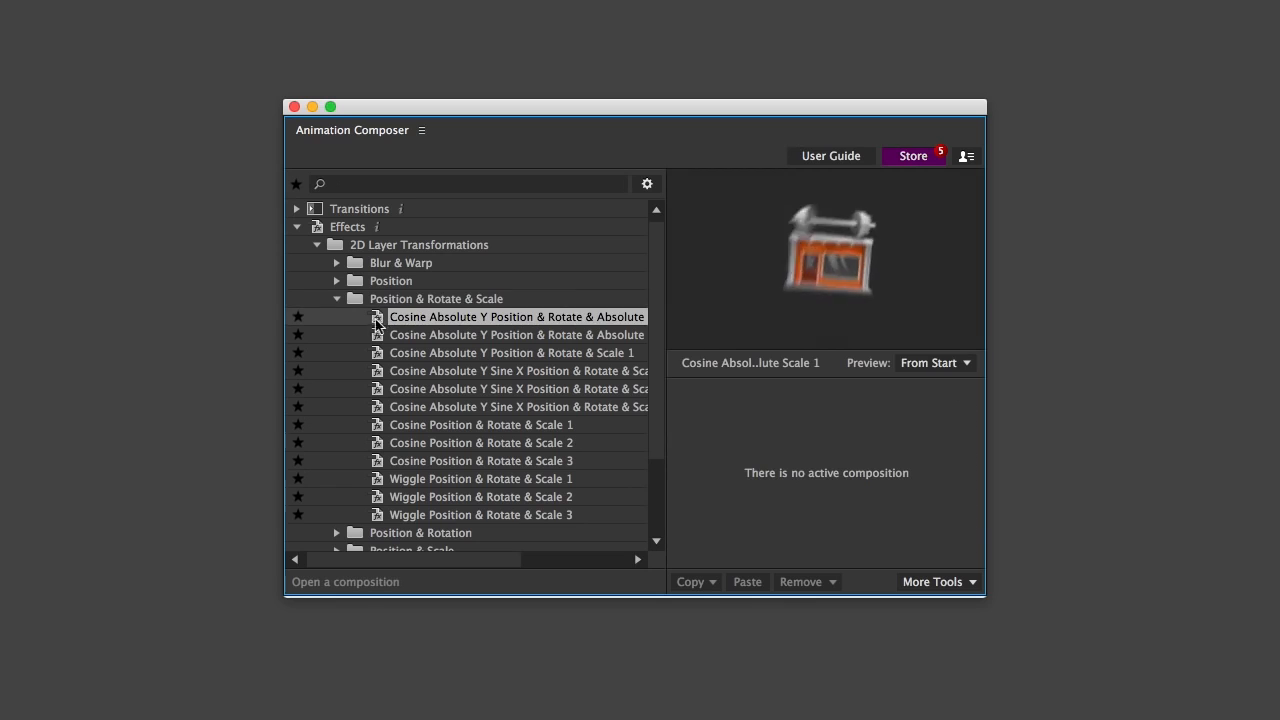
left_click(342, 329)
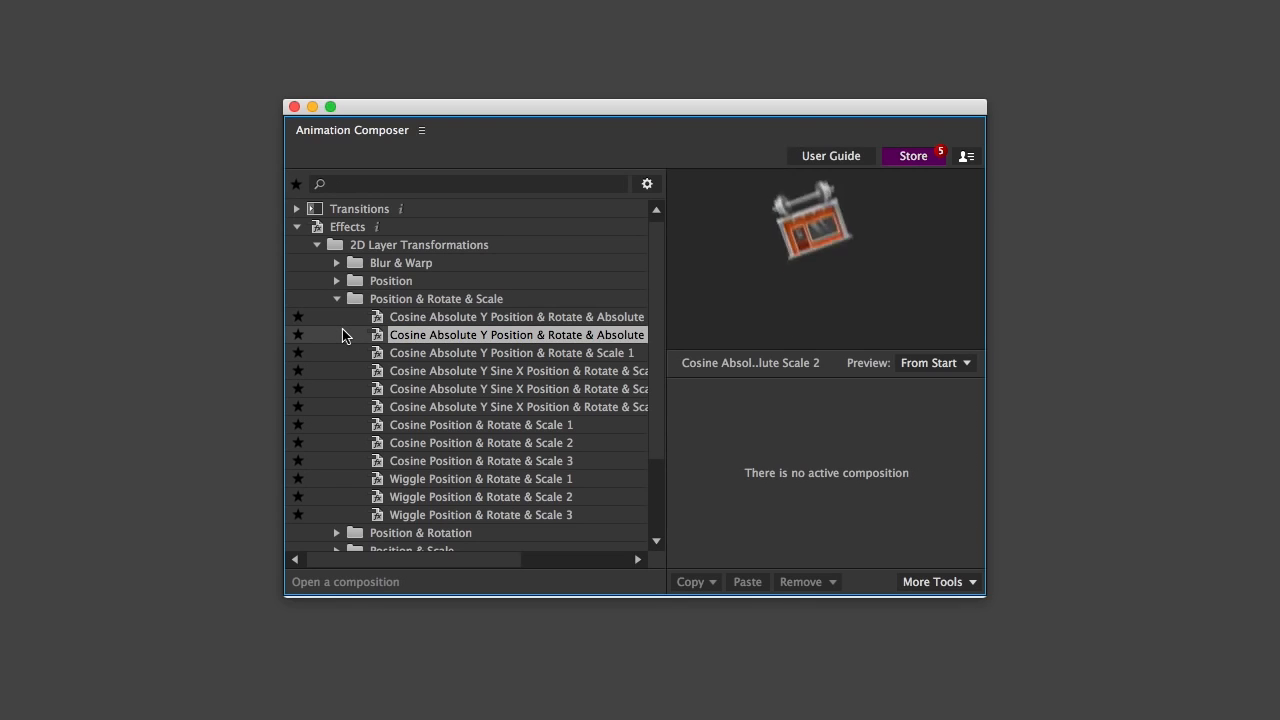
key("Down")
key("Down")
key("Down")
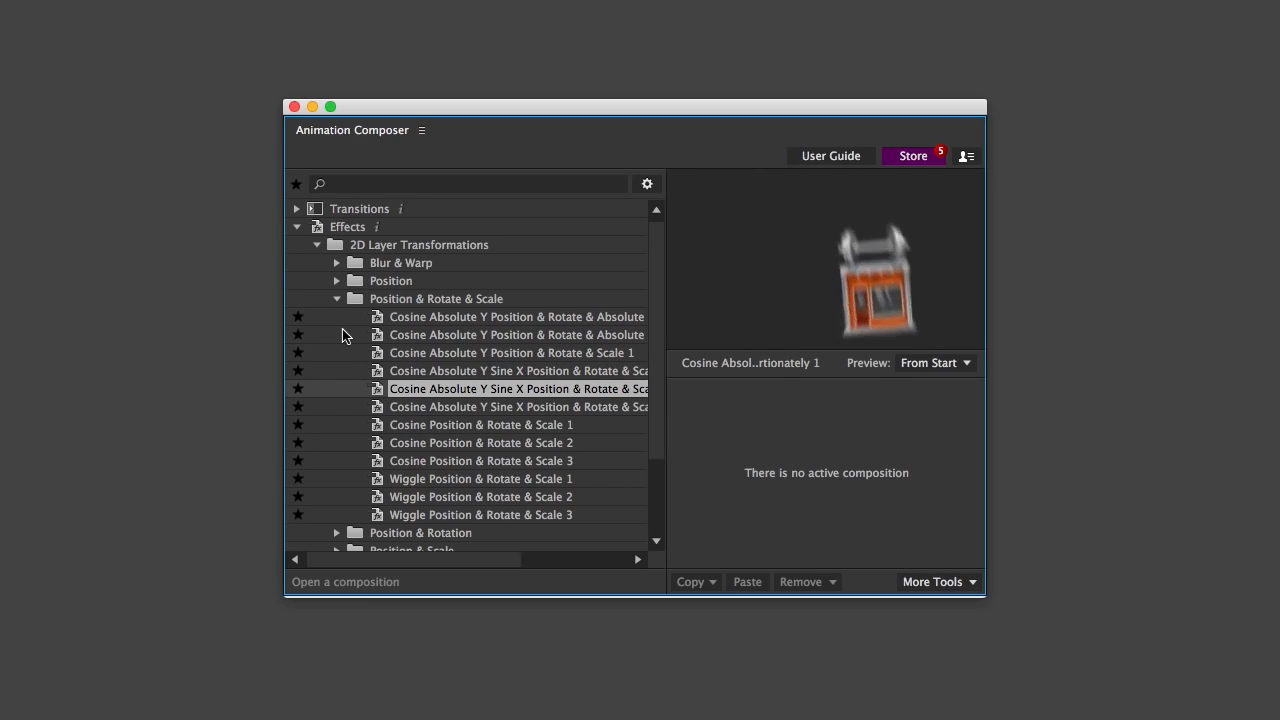
key("Down")
Preview the Wiggle Position & Rotate & Scale 1, 2 and 3 effects, ending with no preset selected
key("Down")
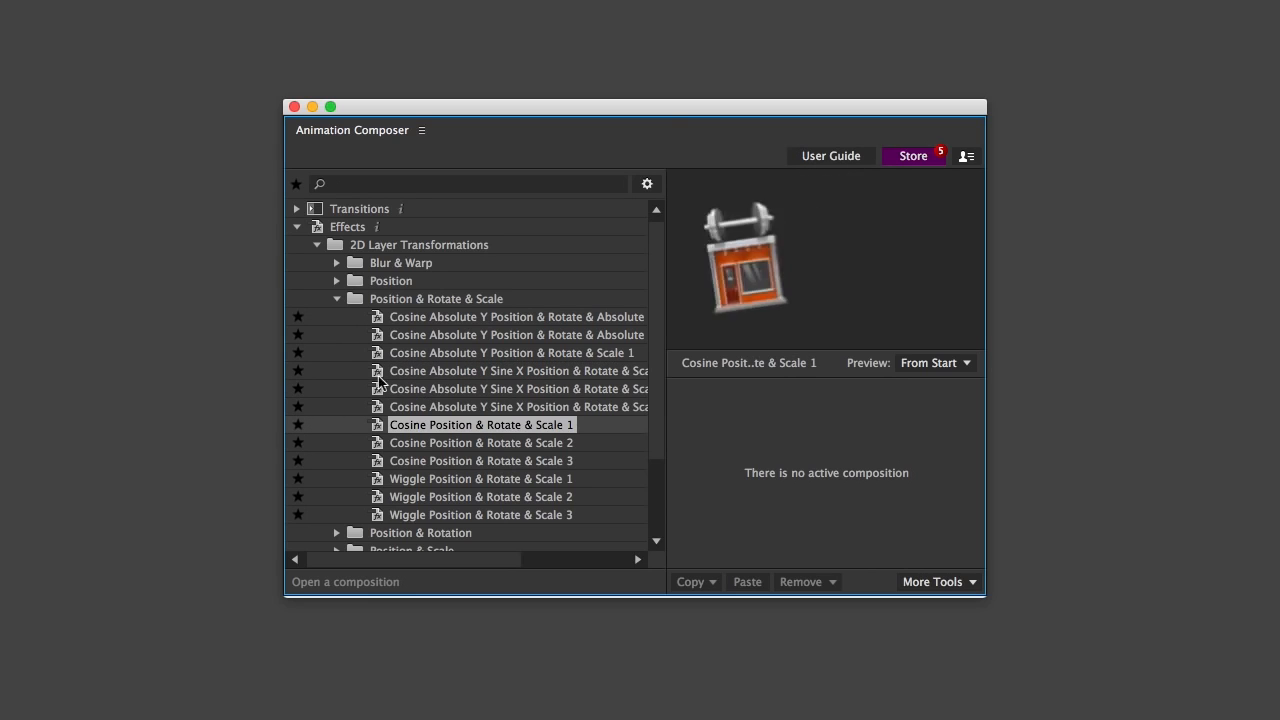
left_click(397, 479)
key("Down")
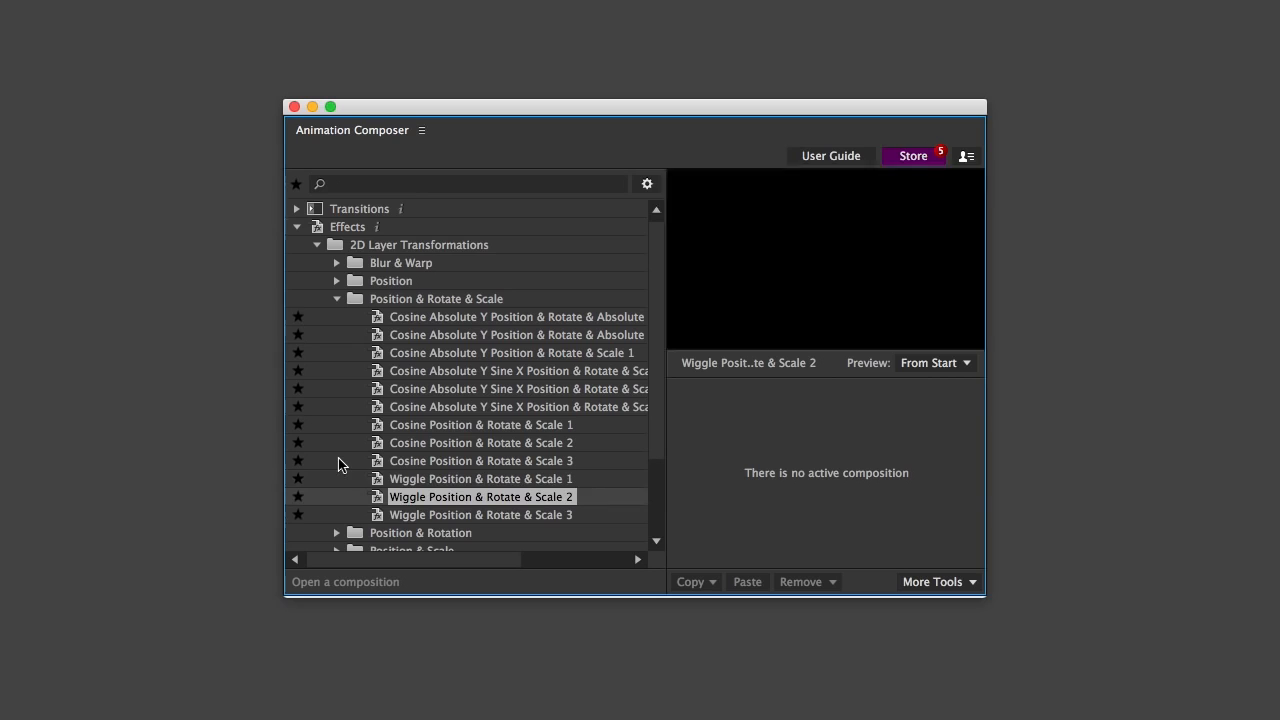
key("Down")
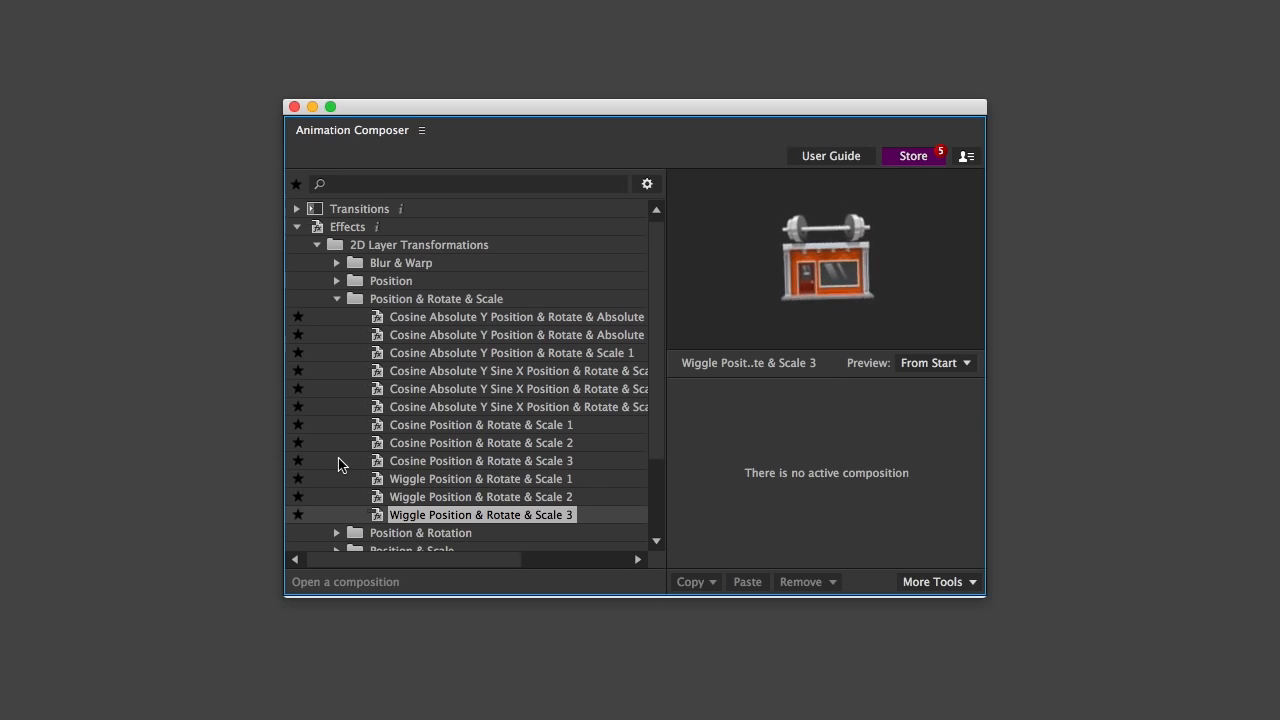
key("Escape")
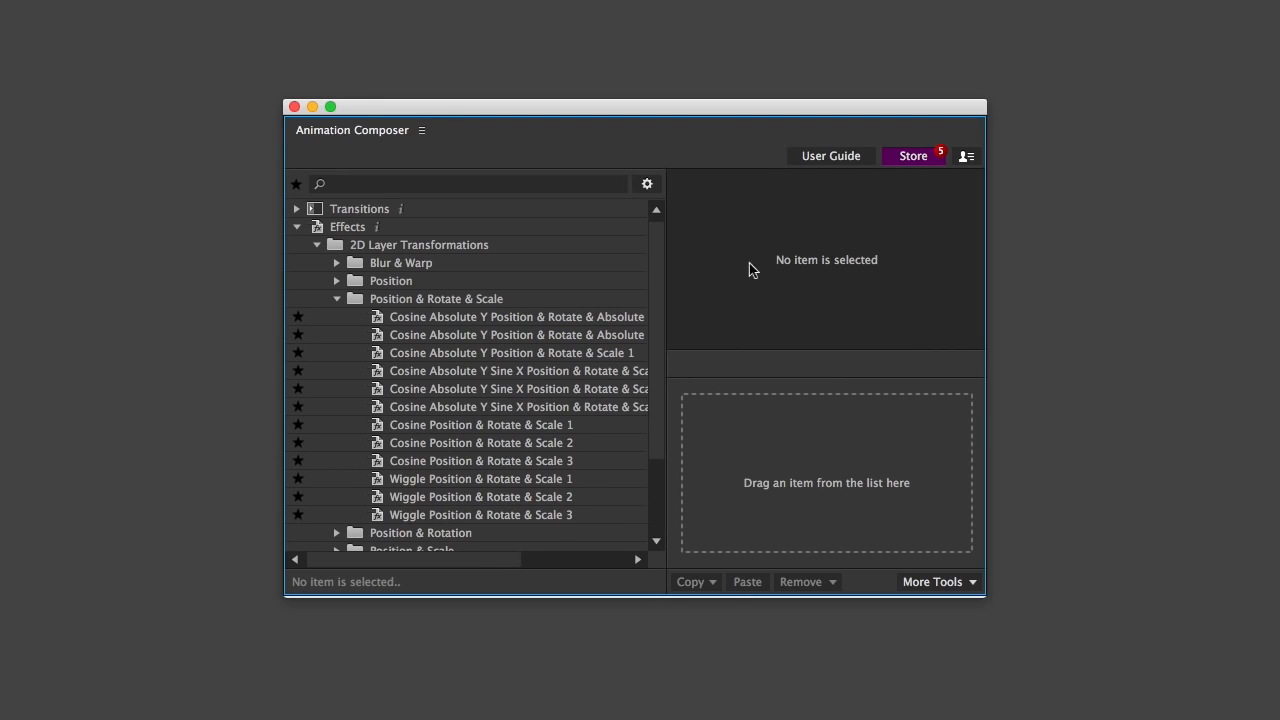
Open the User Guide and play its Quick Start video
left_click(803, 158)
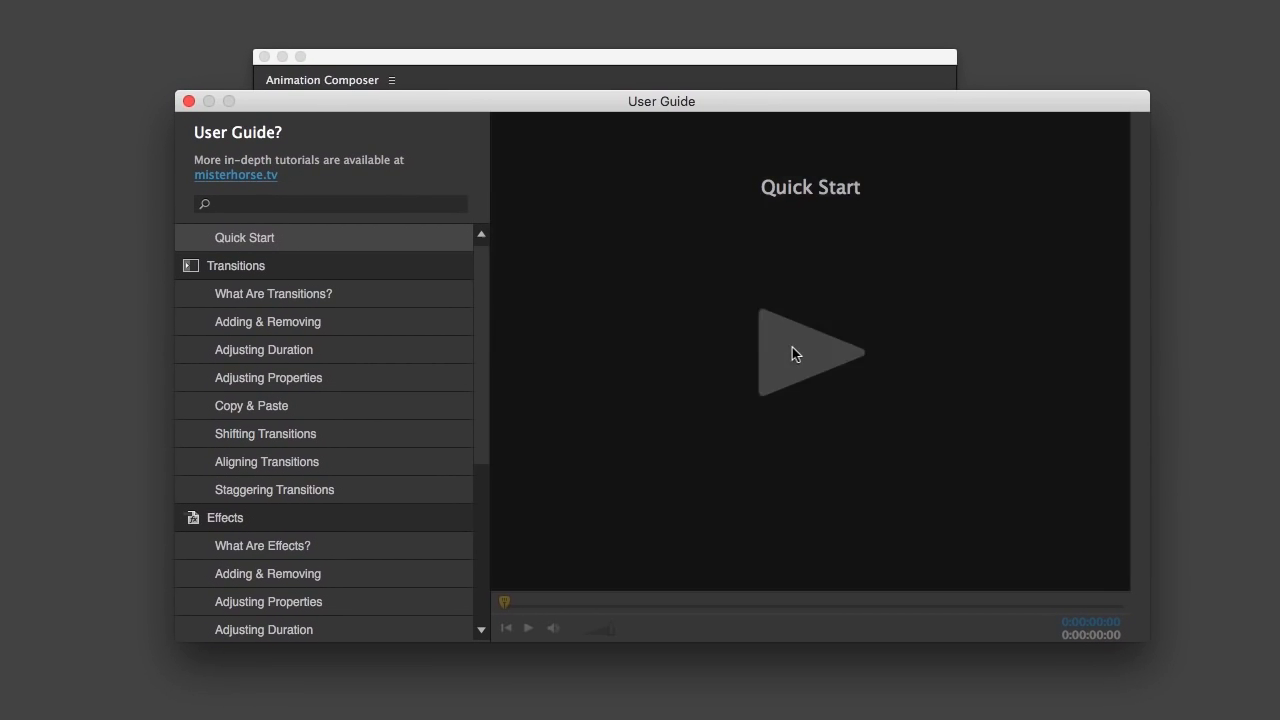
left_click(823, 397)
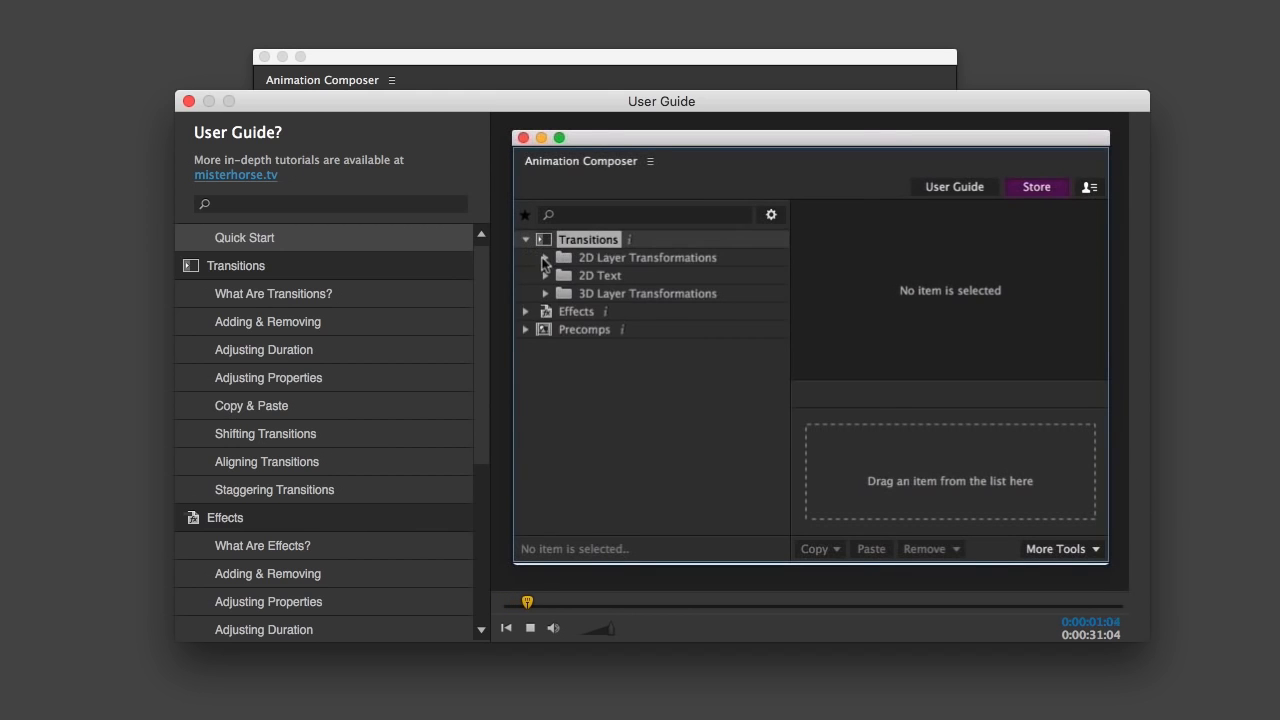